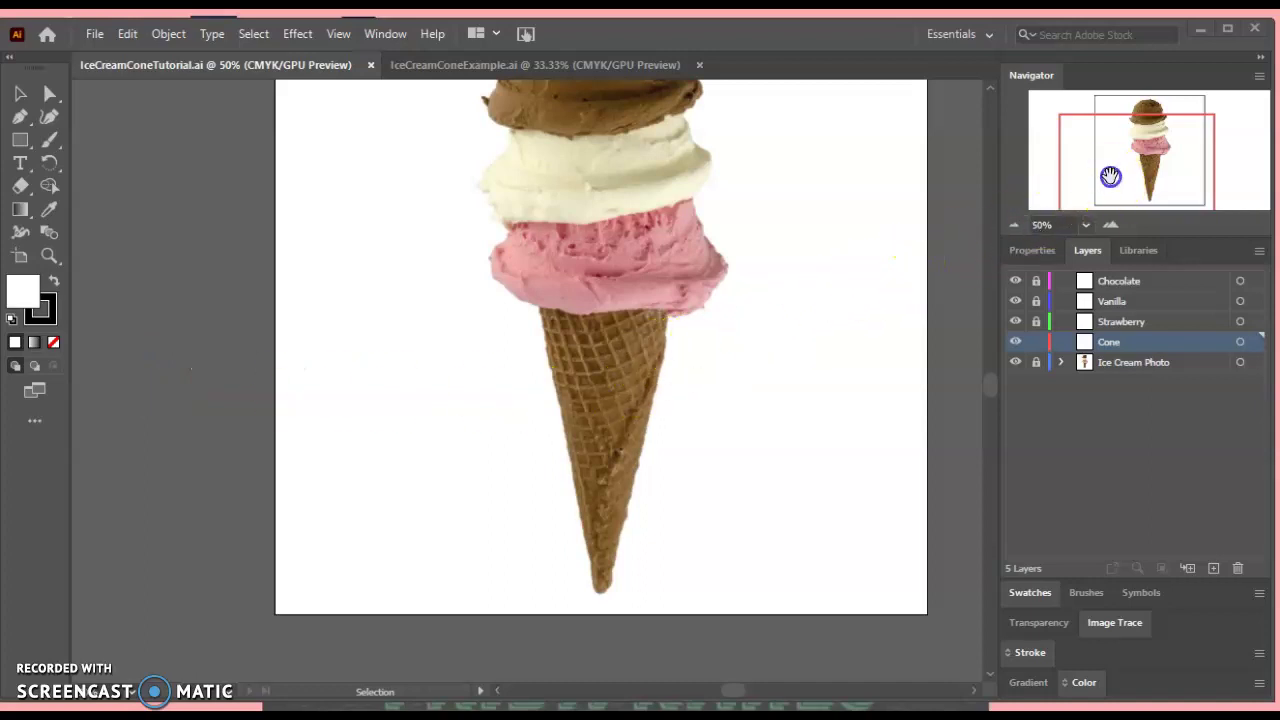
# Frame the ice cream photo's cone at 66.67% zoom, briefly toggling the photo layer's visibility
pyautogui.moveTo(1110, 176); pyautogui.dragTo(1150, 151)
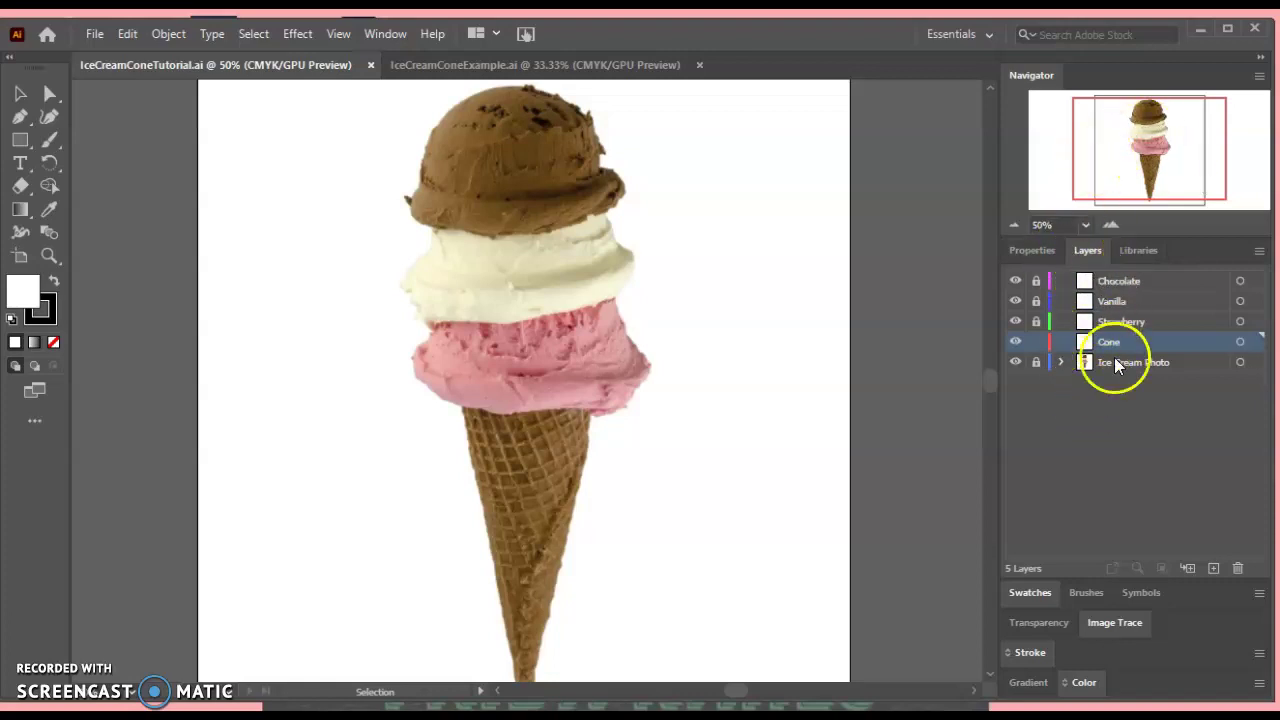
pyautogui.click(1016, 362)
pyautogui.click(1015, 362)
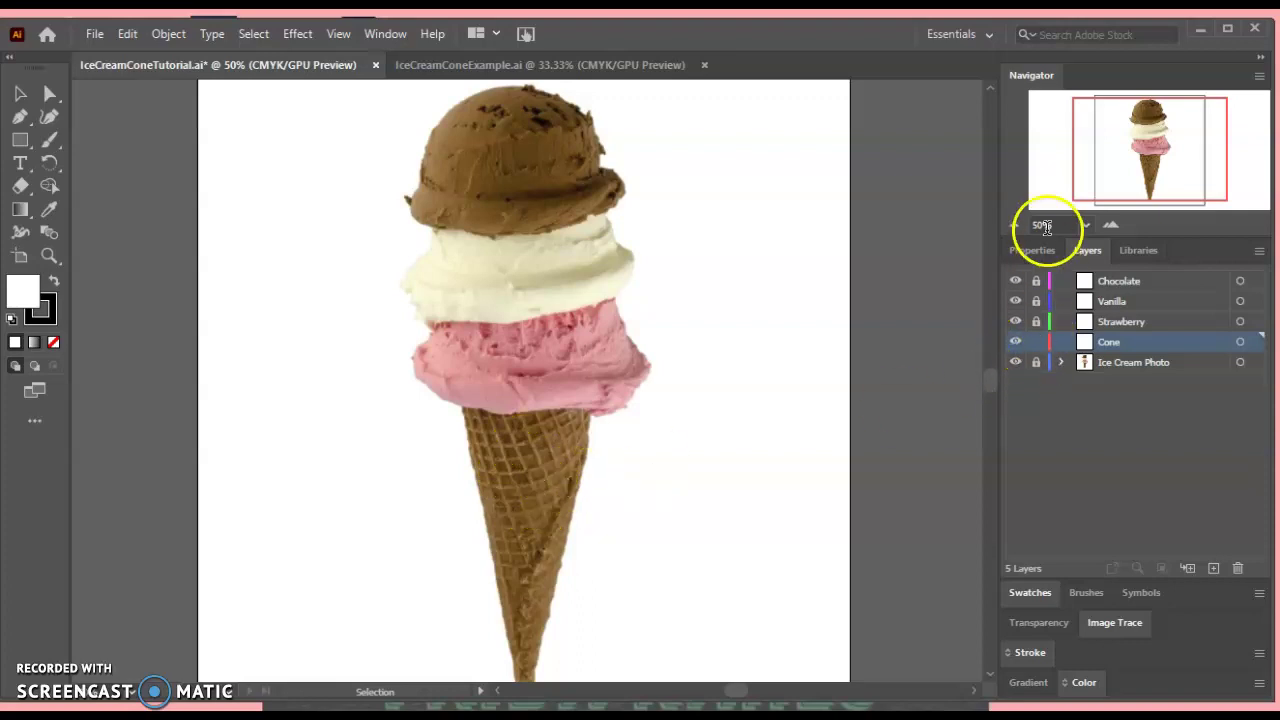
pyautogui.click(1115, 228)
pyautogui.click(1115, 228)
pyautogui.moveTo(1133, 197); pyautogui.dragTo(1156, 177)
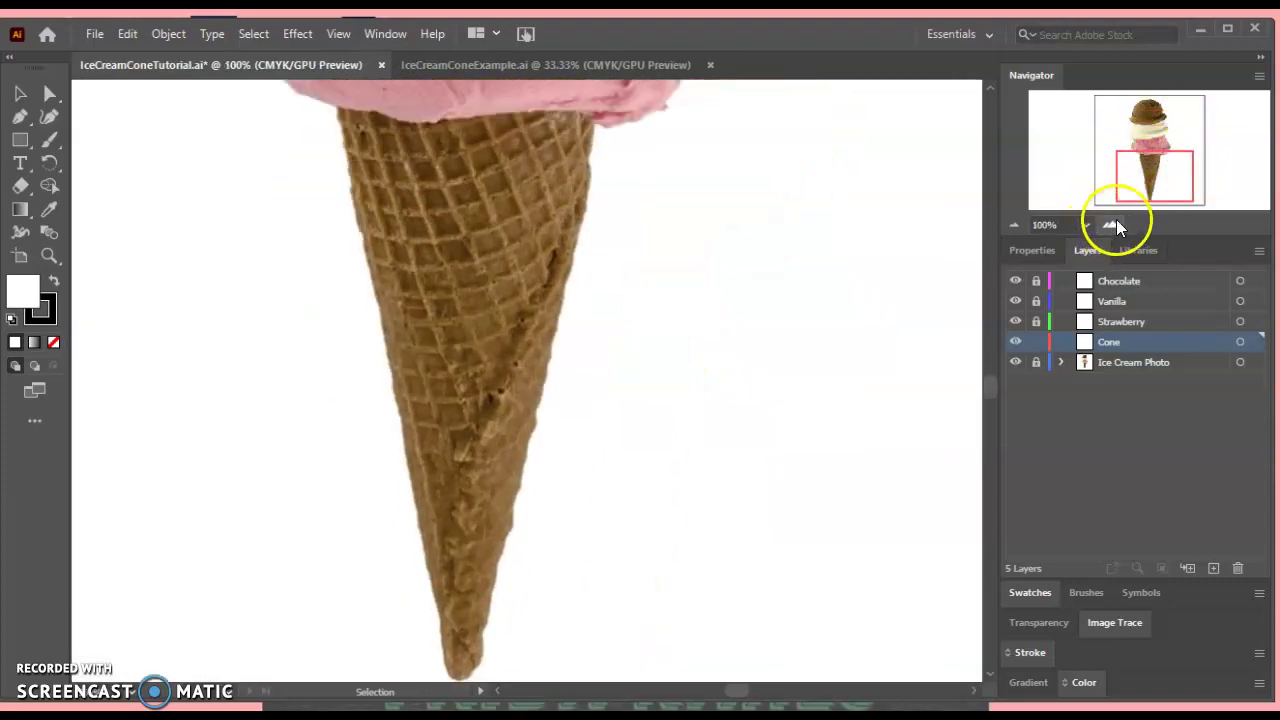
pyautogui.click(1087, 226)
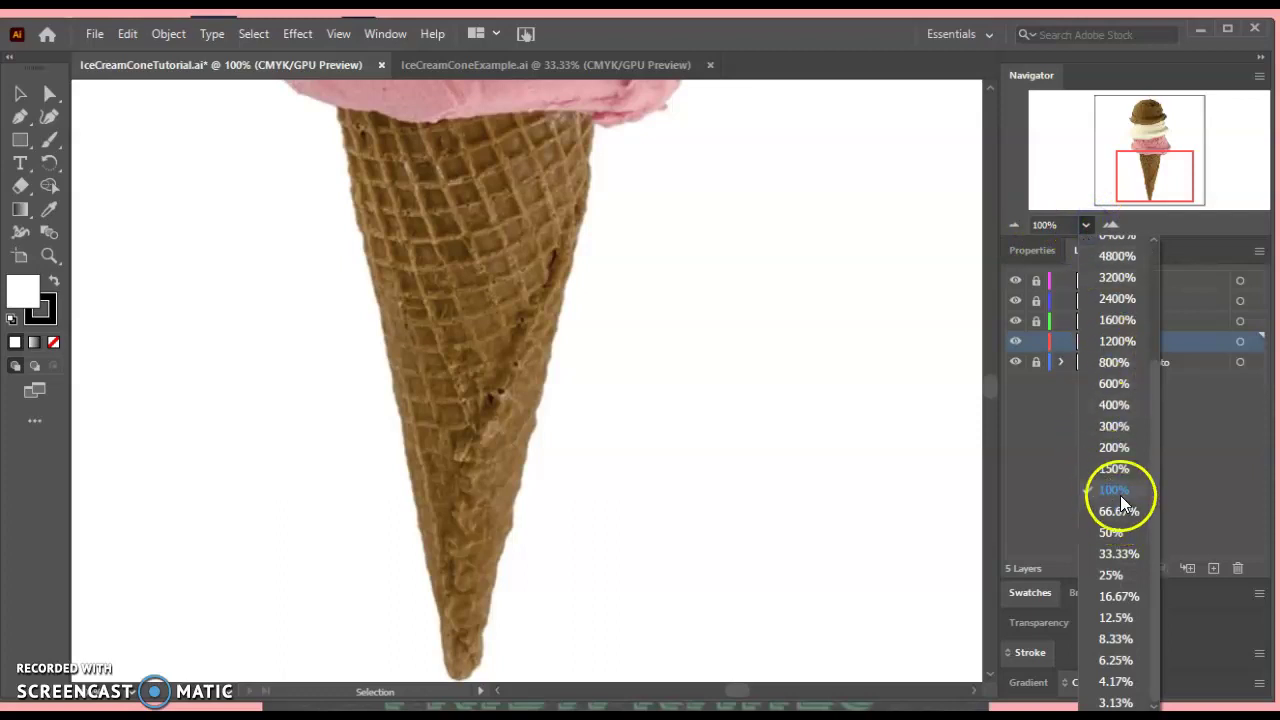
pyautogui.click(1013, 228)
pyautogui.click(1012, 228)
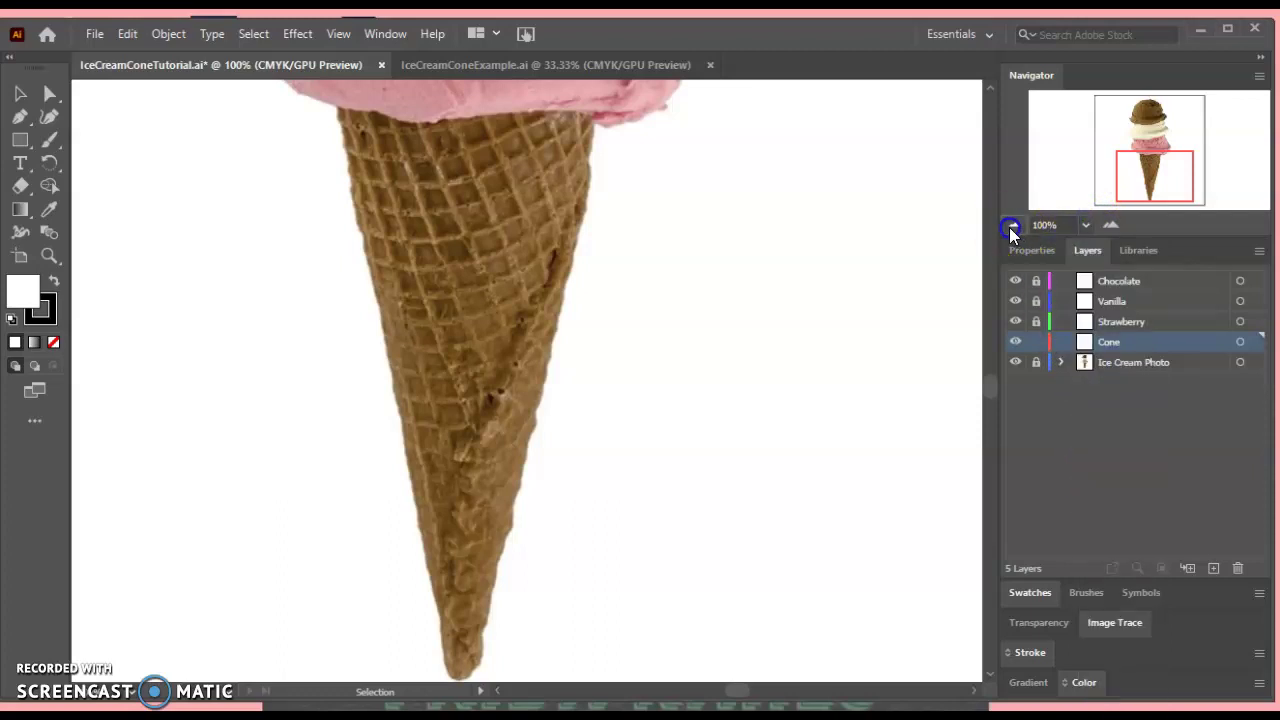
pyautogui.scroll(1, 890, 315)
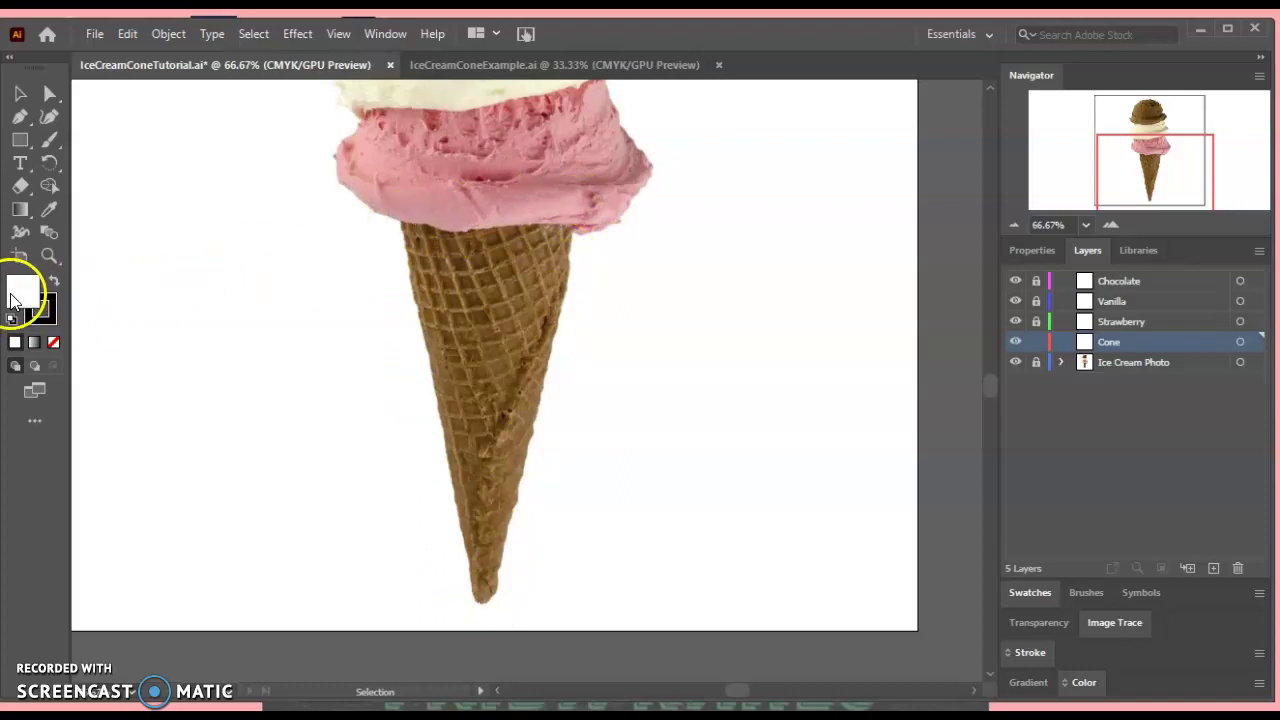
# With no fill and a black stroke, Pen-trace the cone as a closed outline, then move it left
pyautogui.click(55, 343)
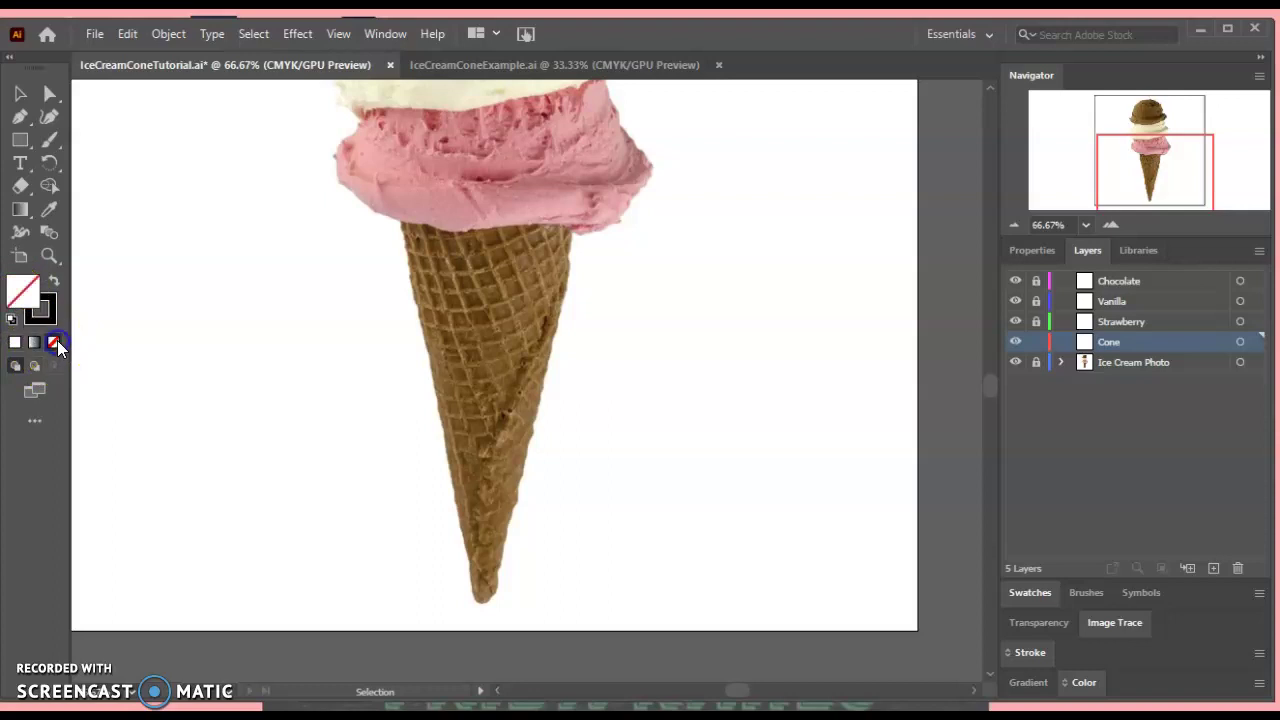
pyautogui.click(45, 318)
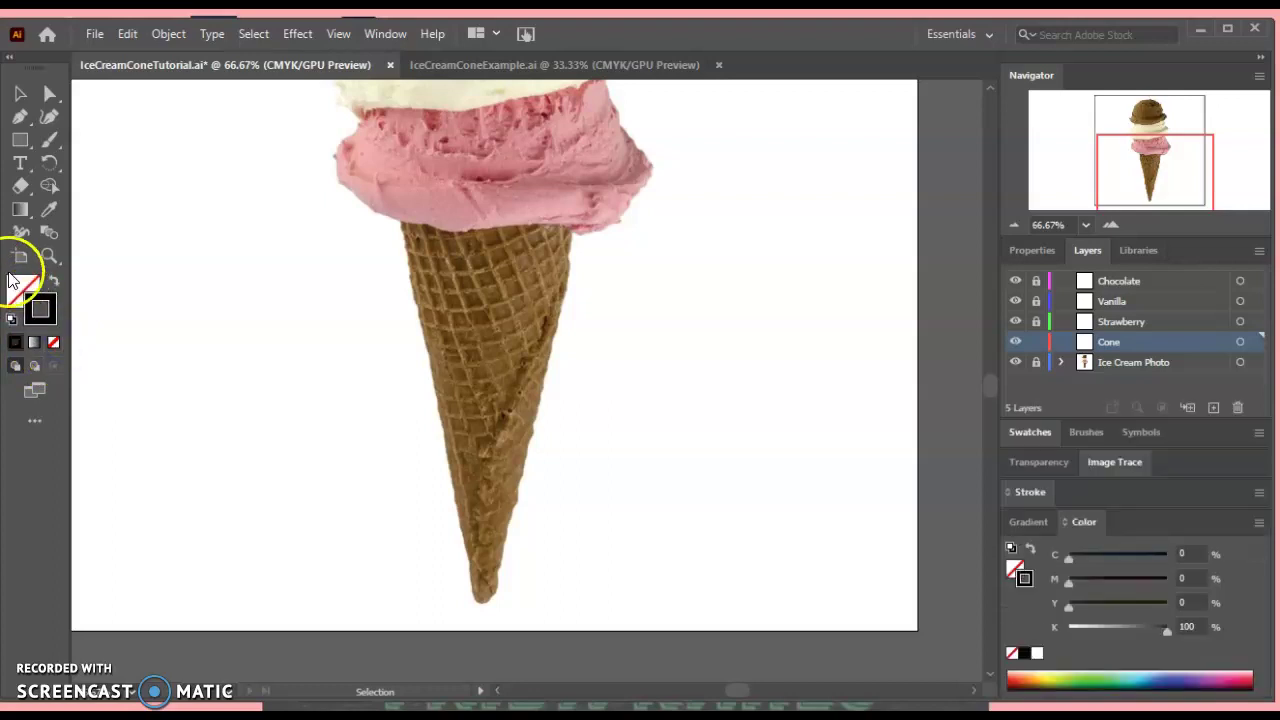
pyautogui.click(33, 141)
pyautogui.click(20, 116)
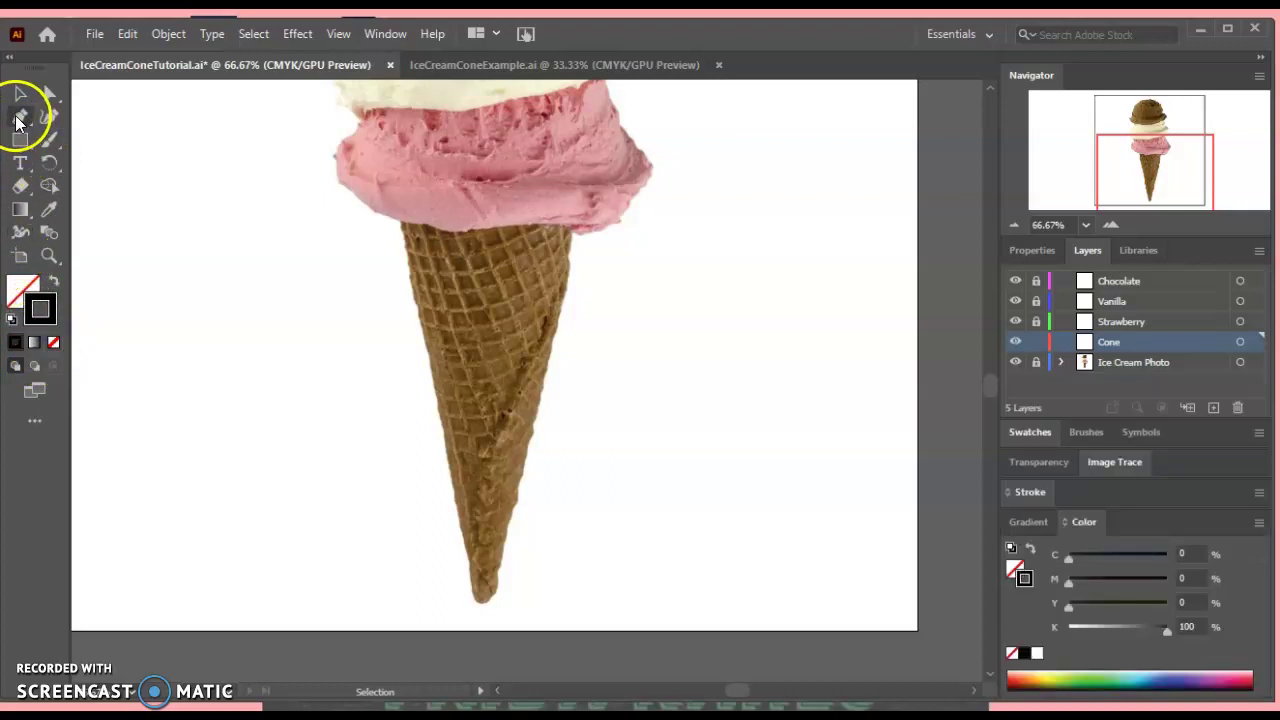
pyautogui.click(400, 222)
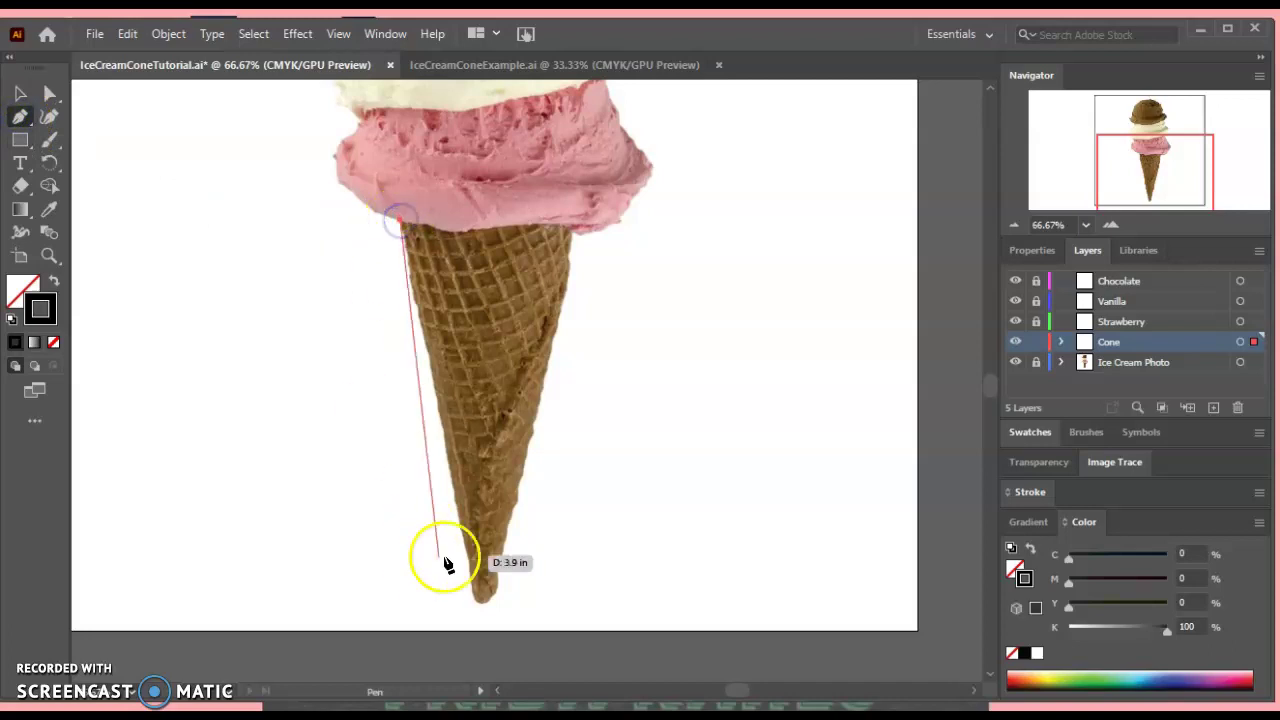
pyautogui.moveTo(443, 557)
pyautogui.mouseDown()
pyautogui.moveTo(469, 551)
pyautogui.moveTo(466, 575)
pyautogui.moveTo(500, 603)
pyautogui.moveTo(491, 583)
pyautogui.moveTo(529, 477)
pyautogui.moveTo(557, 277)
pyautogui.moveTo(482, 487)
pyautogui.moveTo(517, 480)
pyautogui.moveTo(568, 270)
pyautogui.mouseUp()
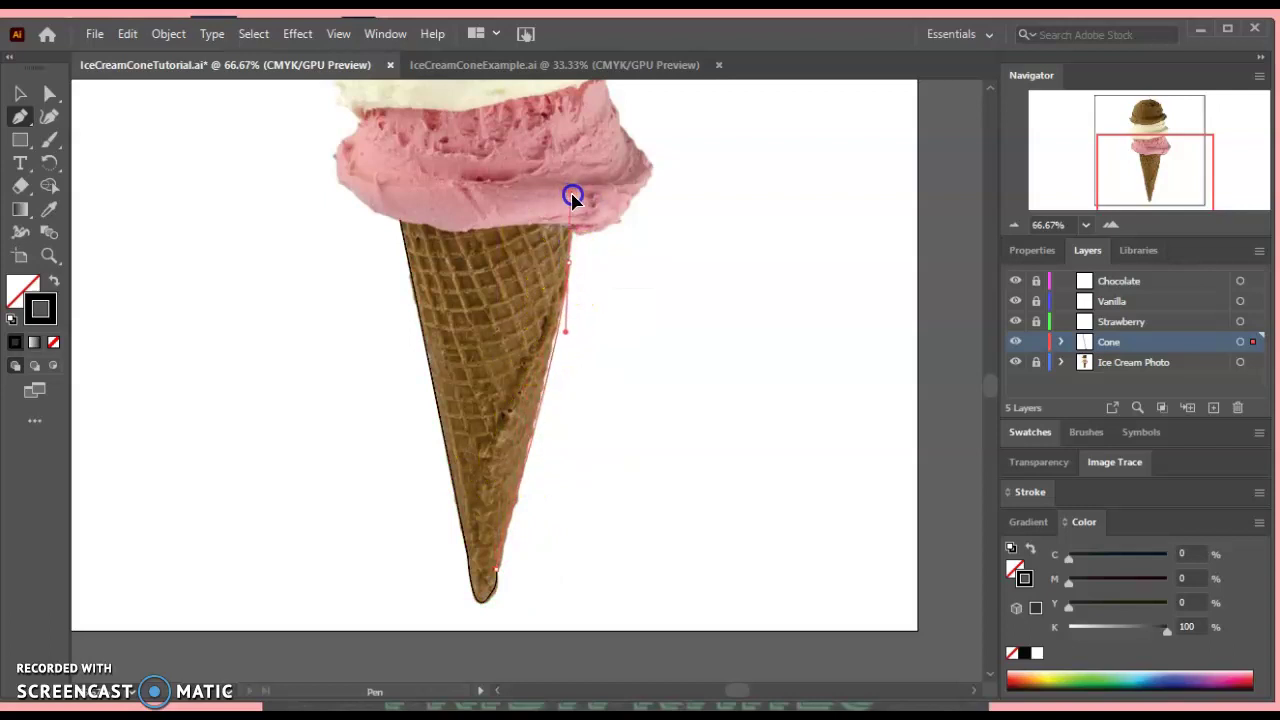
pyautogui.moveTo(572, 197); pyautogui.dragTo(398, 223)
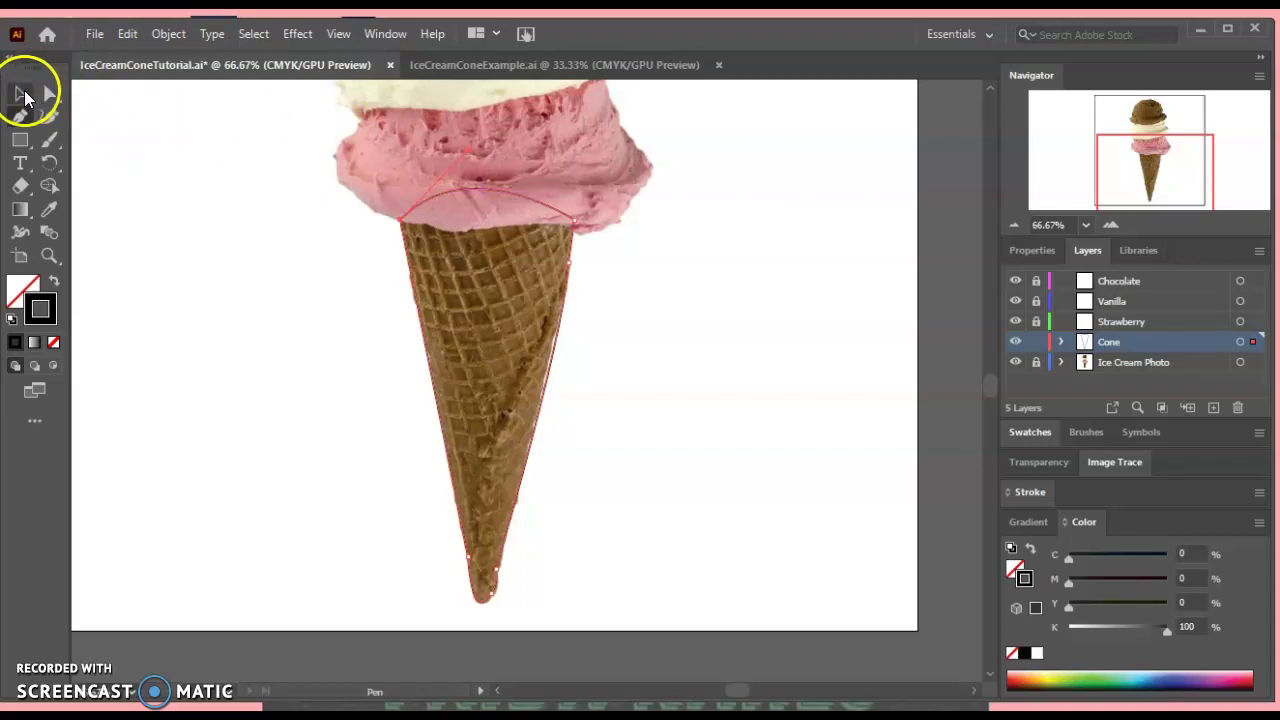
pyautogui.click(21, 92)
pyautogui.moveTo(420, 320); pyautogui.dragTo(155, 313)
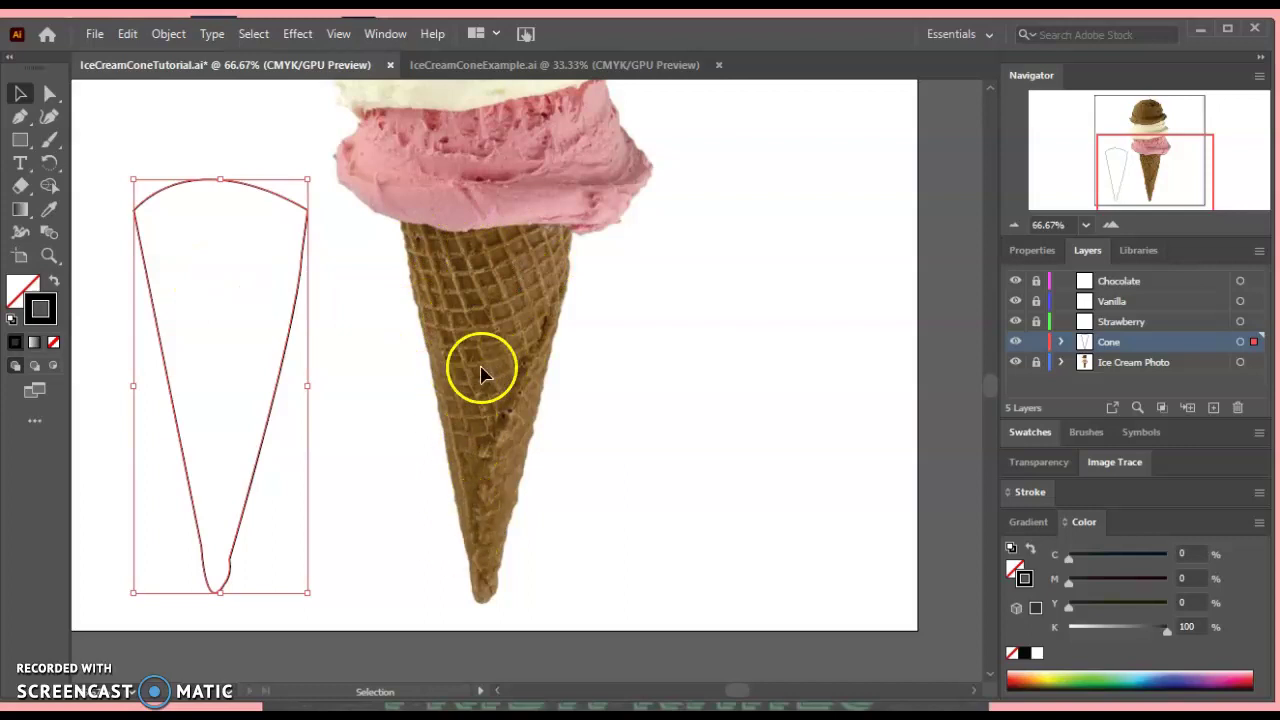
# Give the cone a white-to-black gradient fill and no stroke
pyautogui.click(56, 283)
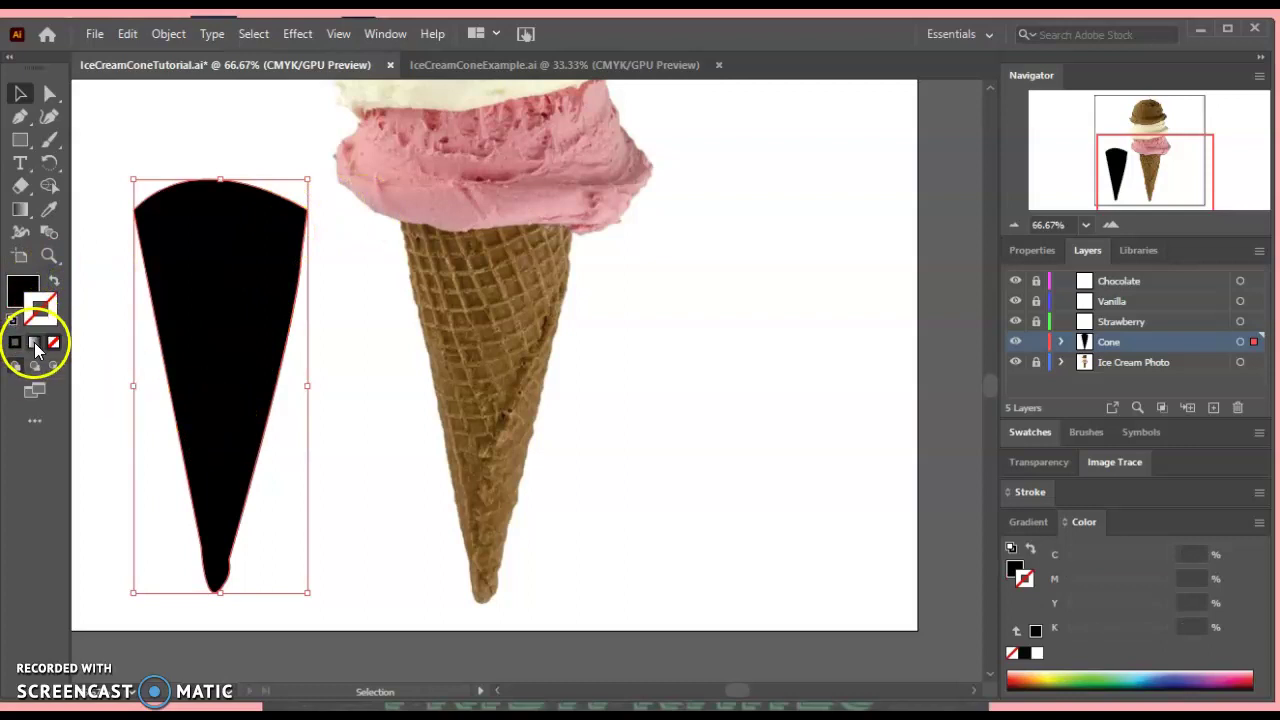
pyautogui.click(35, 345)
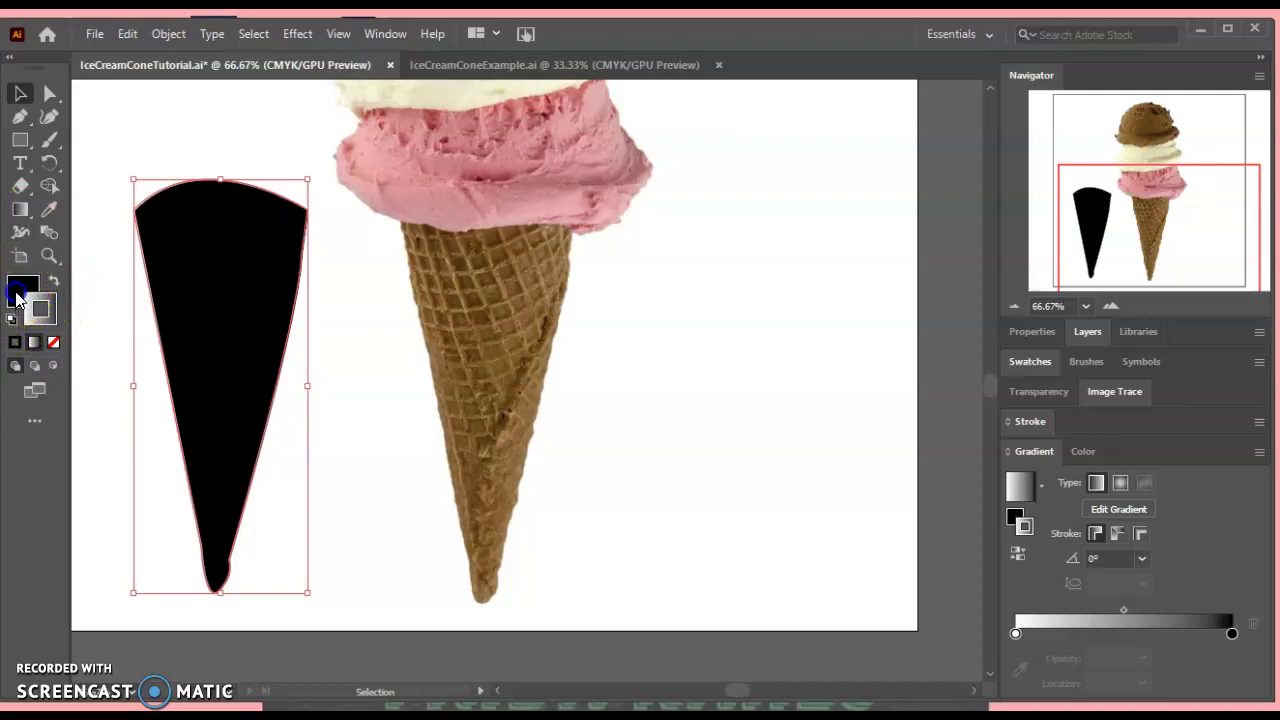
pyautogui.click(18, 292)
pyautogui.click(37, 344)
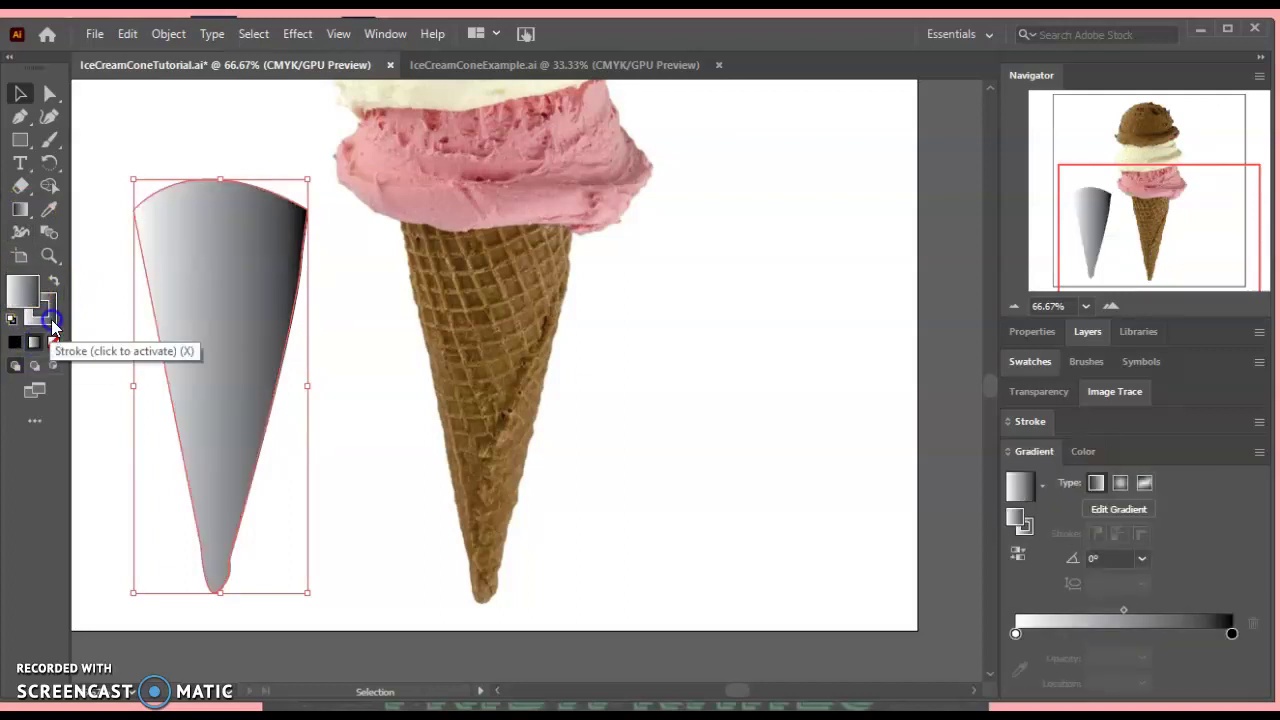
pyautogui.click(42, 314)
pyautogui.click(53, 342)
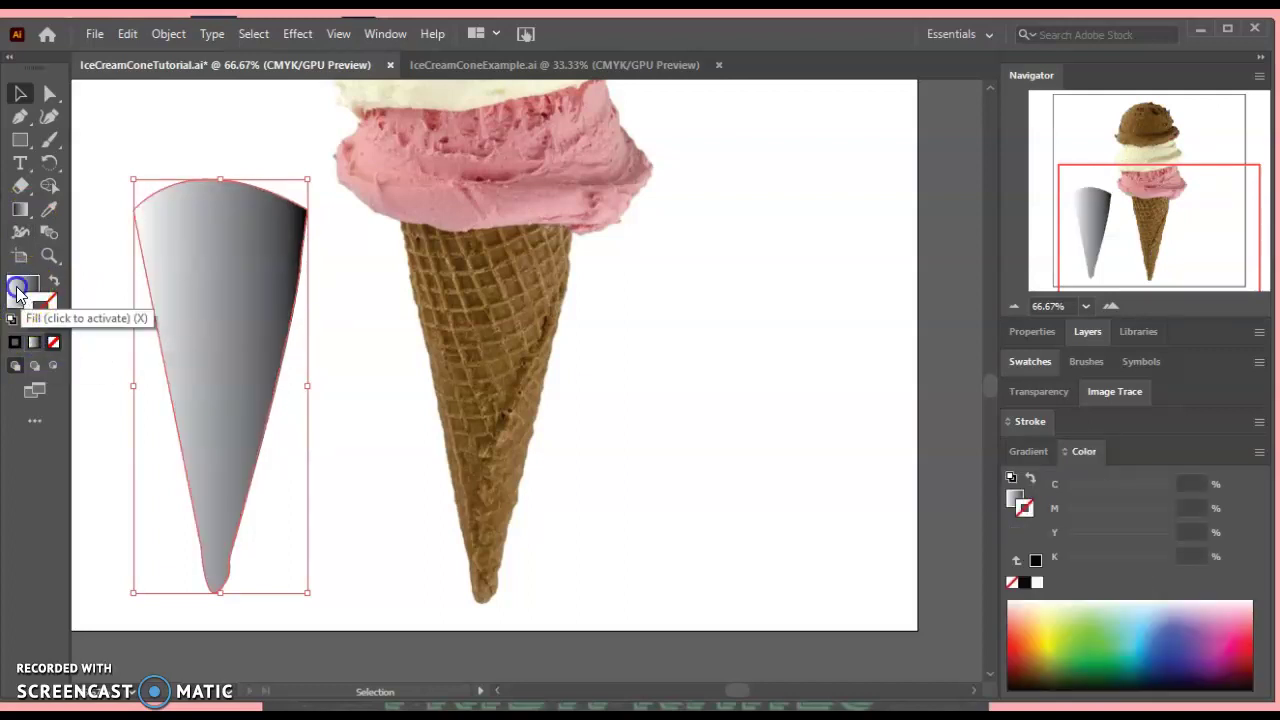
pyautogui.click(30, 300)
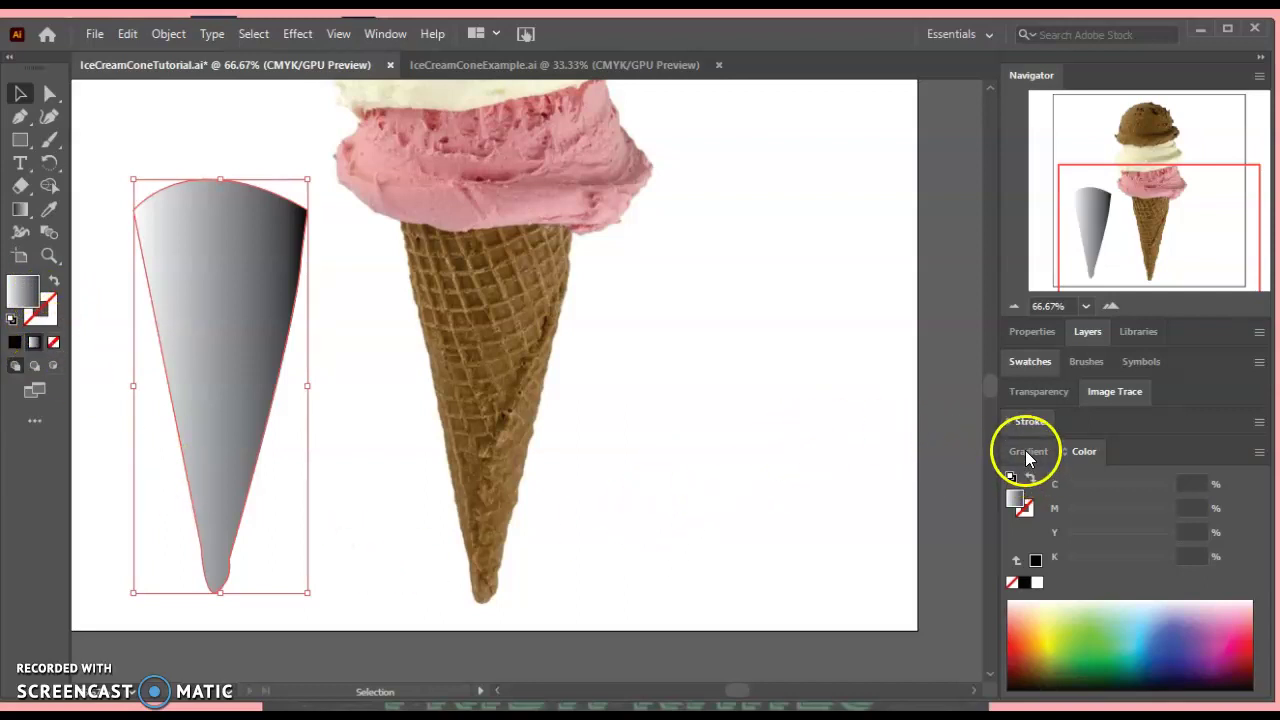
# Detach the Gradient and Color panels into floating panels
pyautogui.moveTo(1028, 451); pyautogui.dragTo(681, 128)
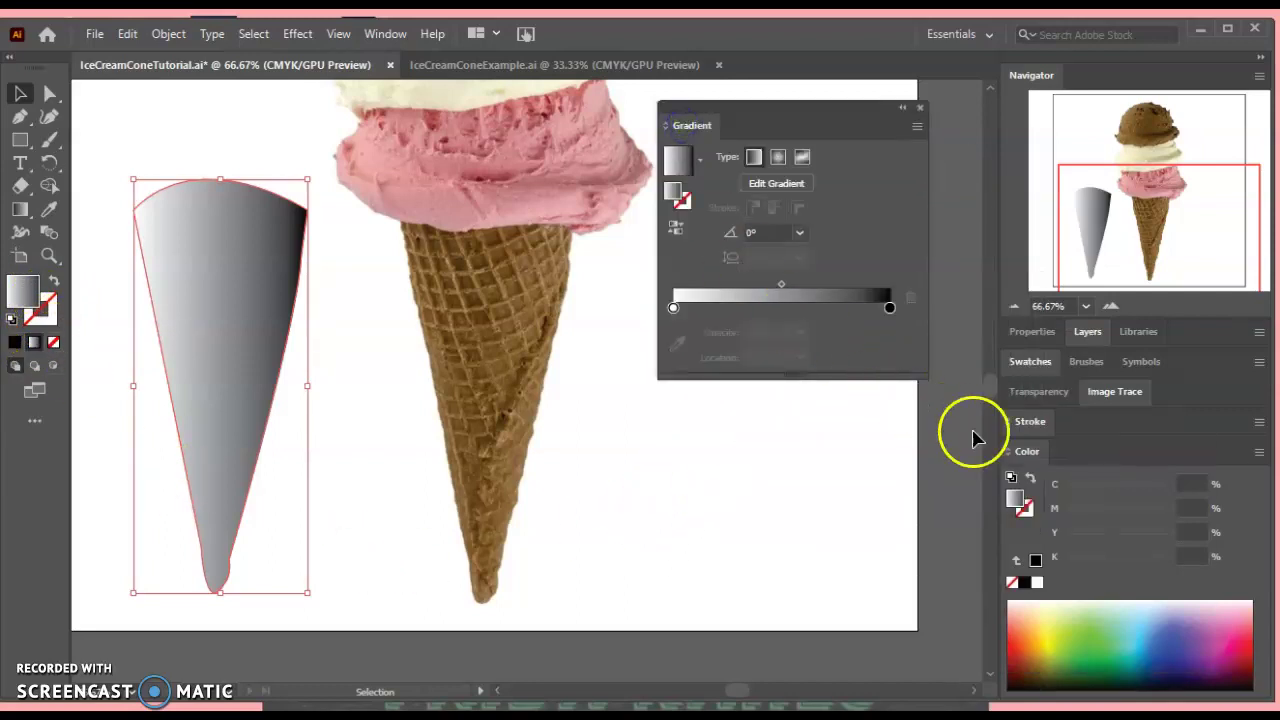
pyautogui.moveTo(1024, 450); pyautogui.dragTo(686, 407)
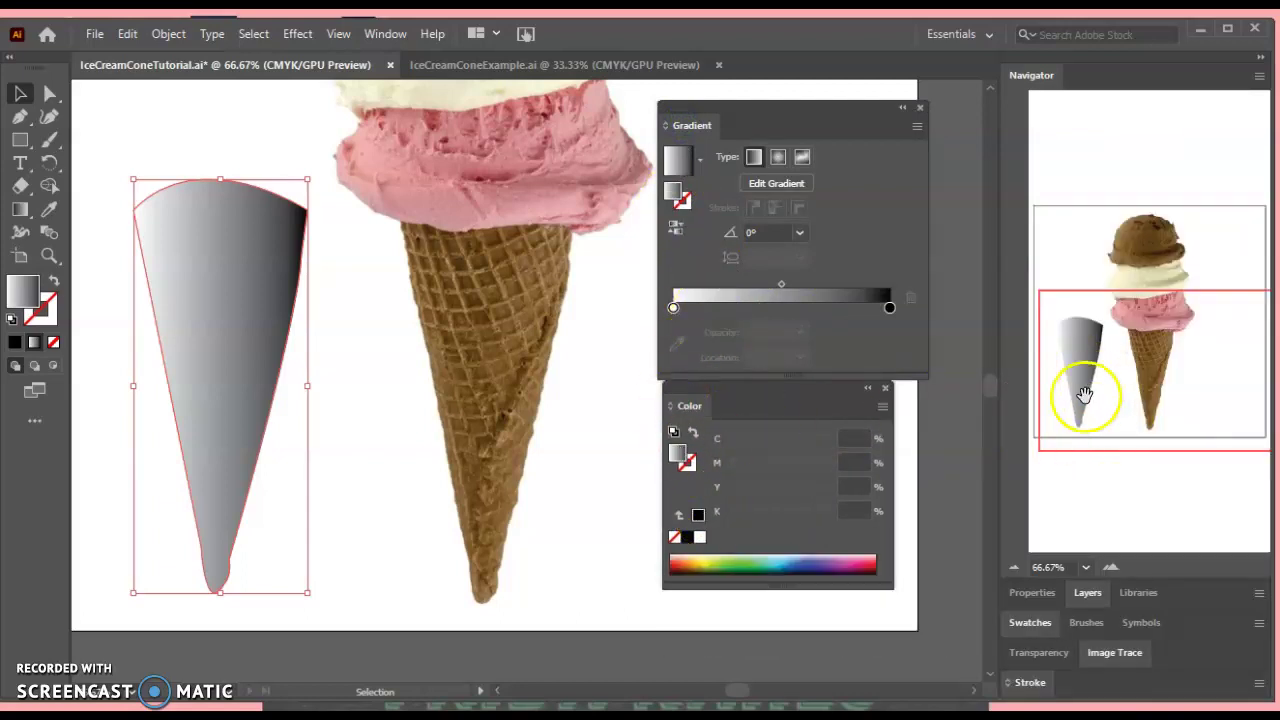
pyautogui.click(390, 34)
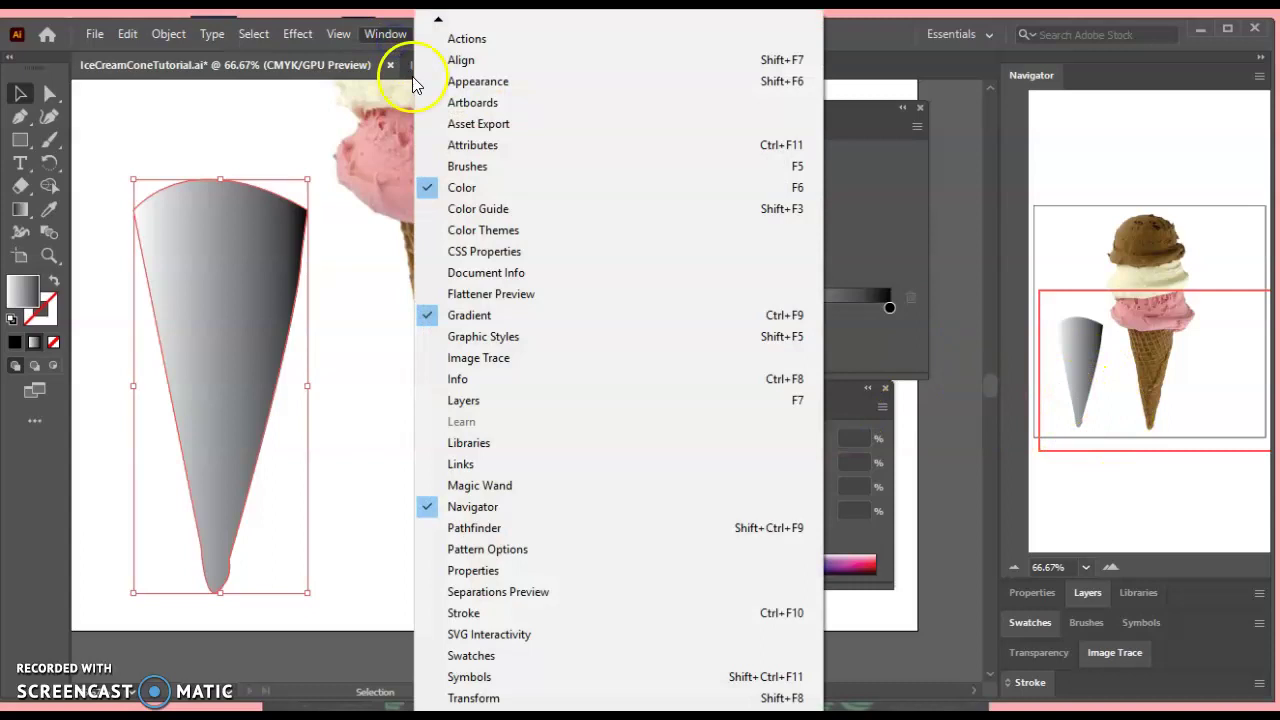
pyautogui.click(385, 35)
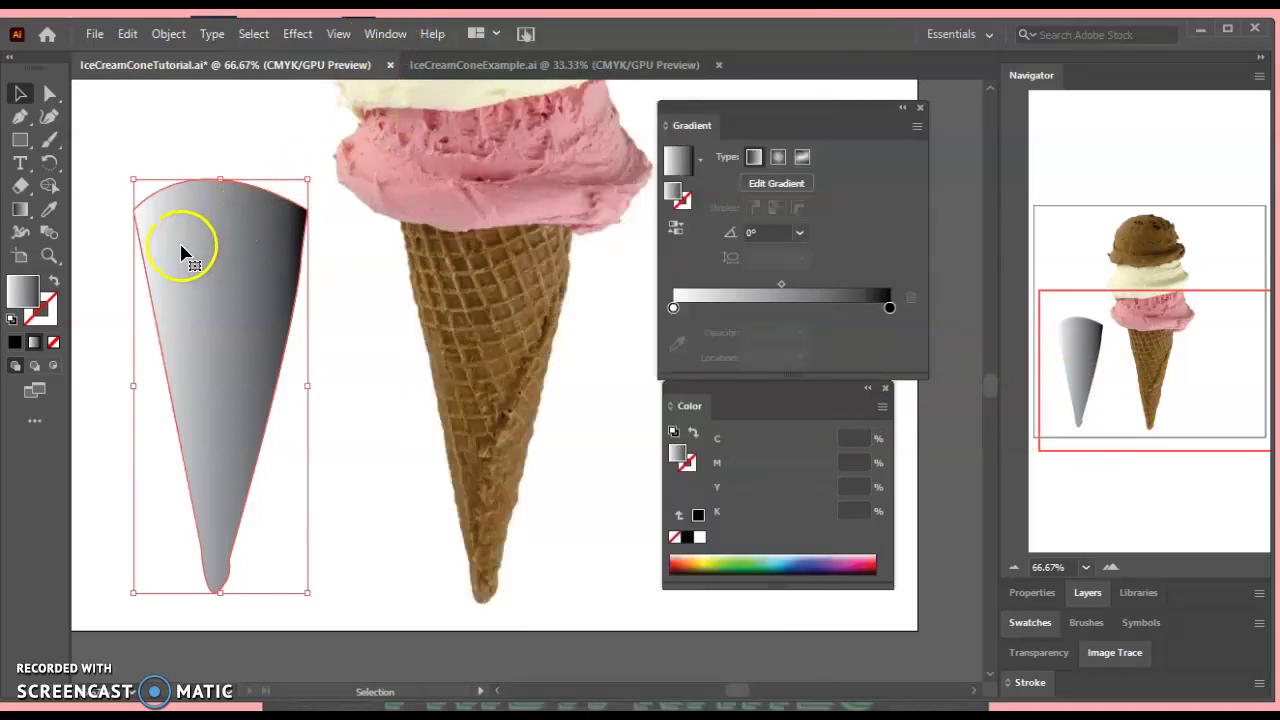
# Switch the Color panel to RGB and colour the gradient's first stop brown
pyautogui.click(673, 308)
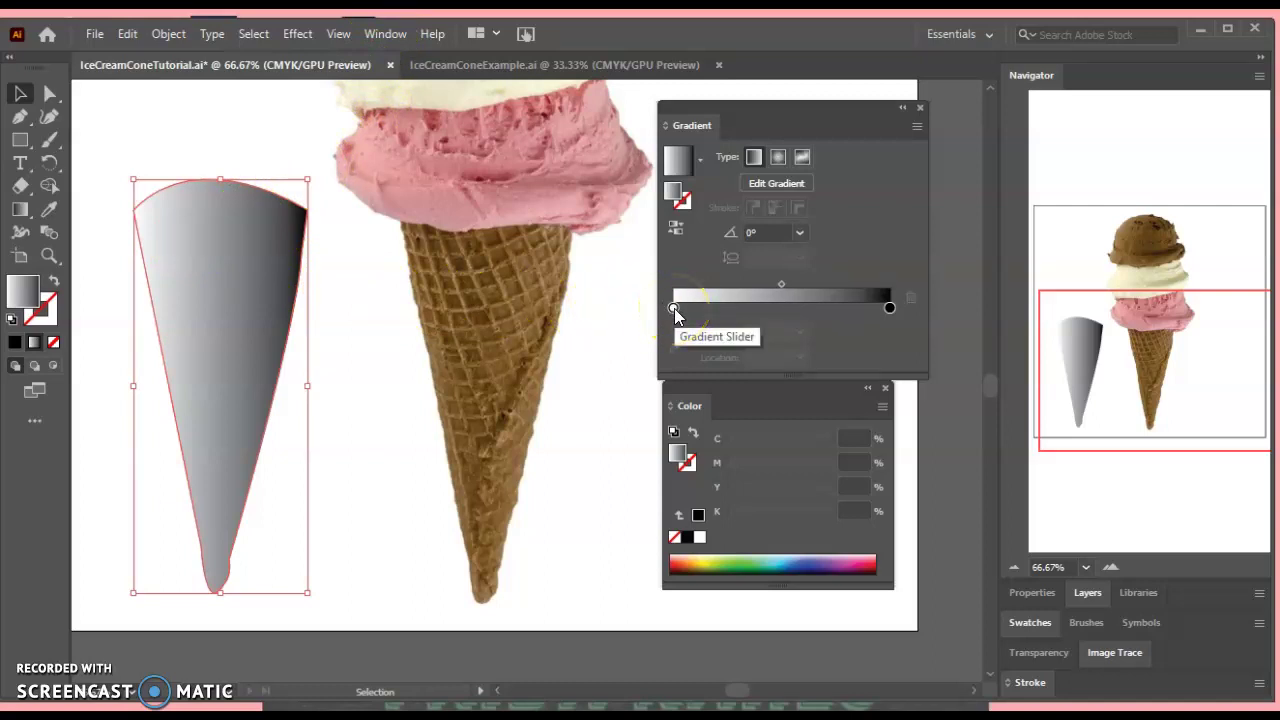
pyautogui.click(721, 490)
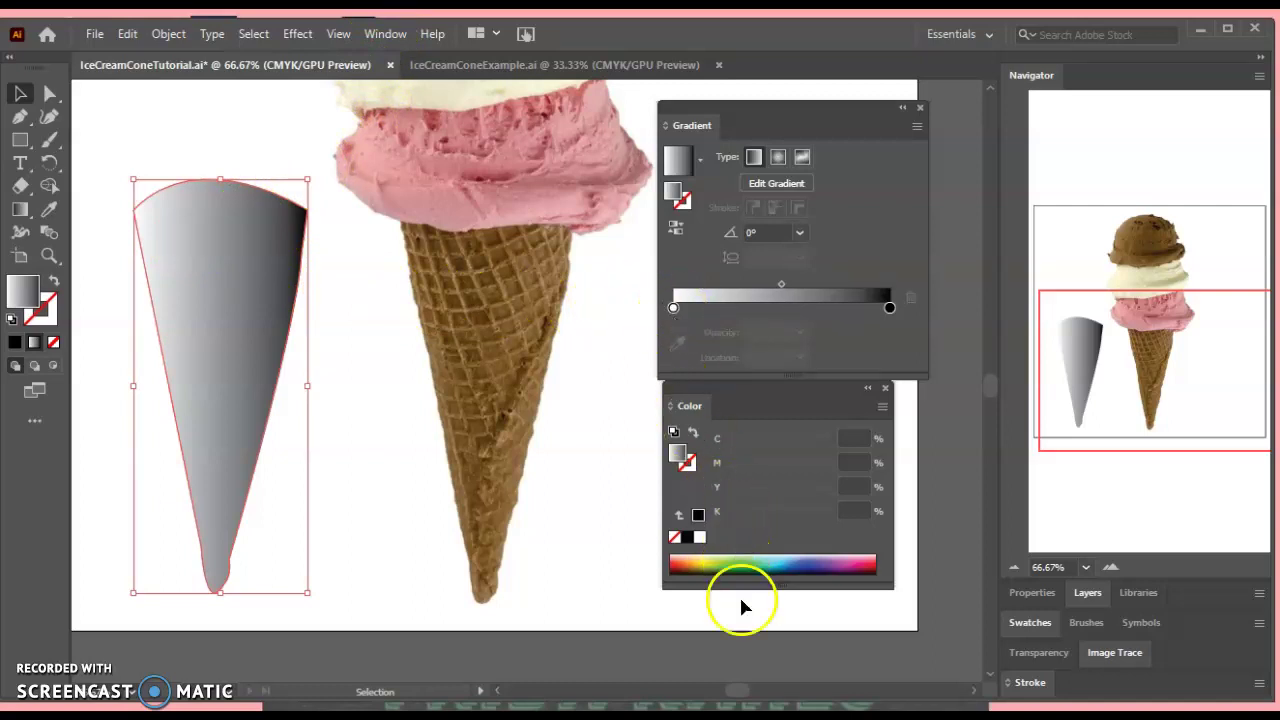
pyautogui.moveTo(743, 588); pyautogui.dragTo(745, 700)
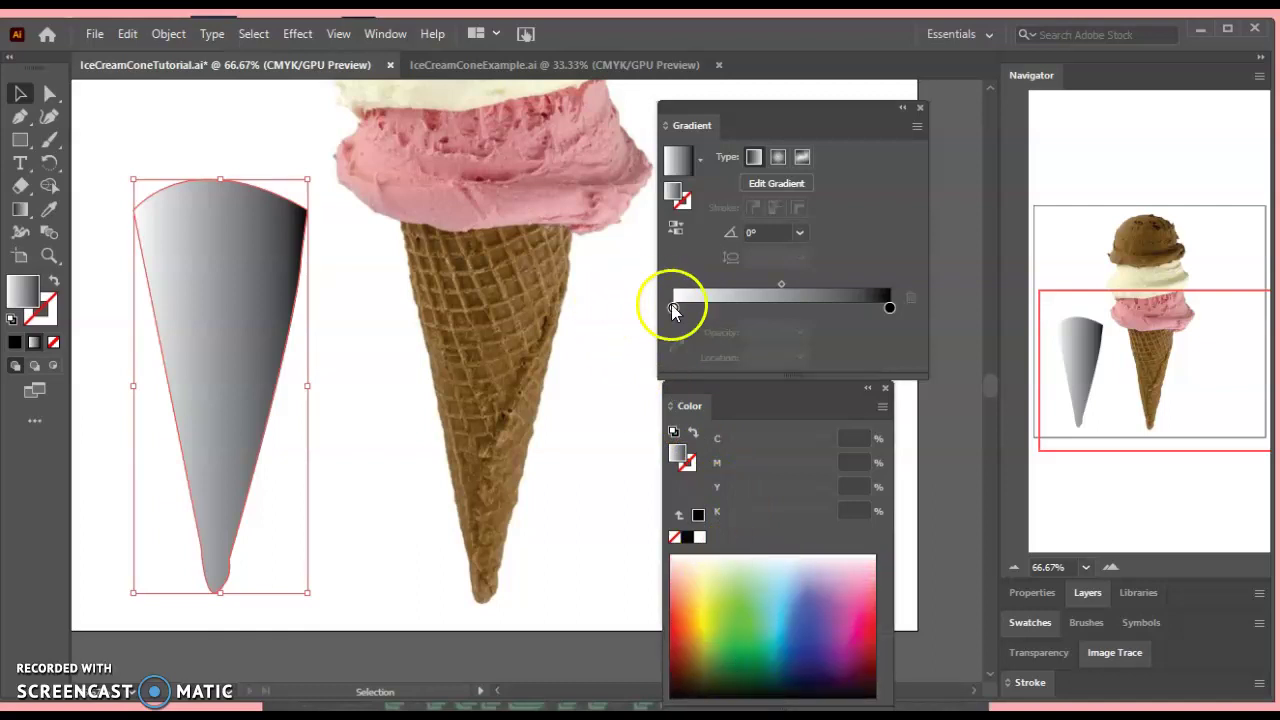
pyautogui.click(672, 307)
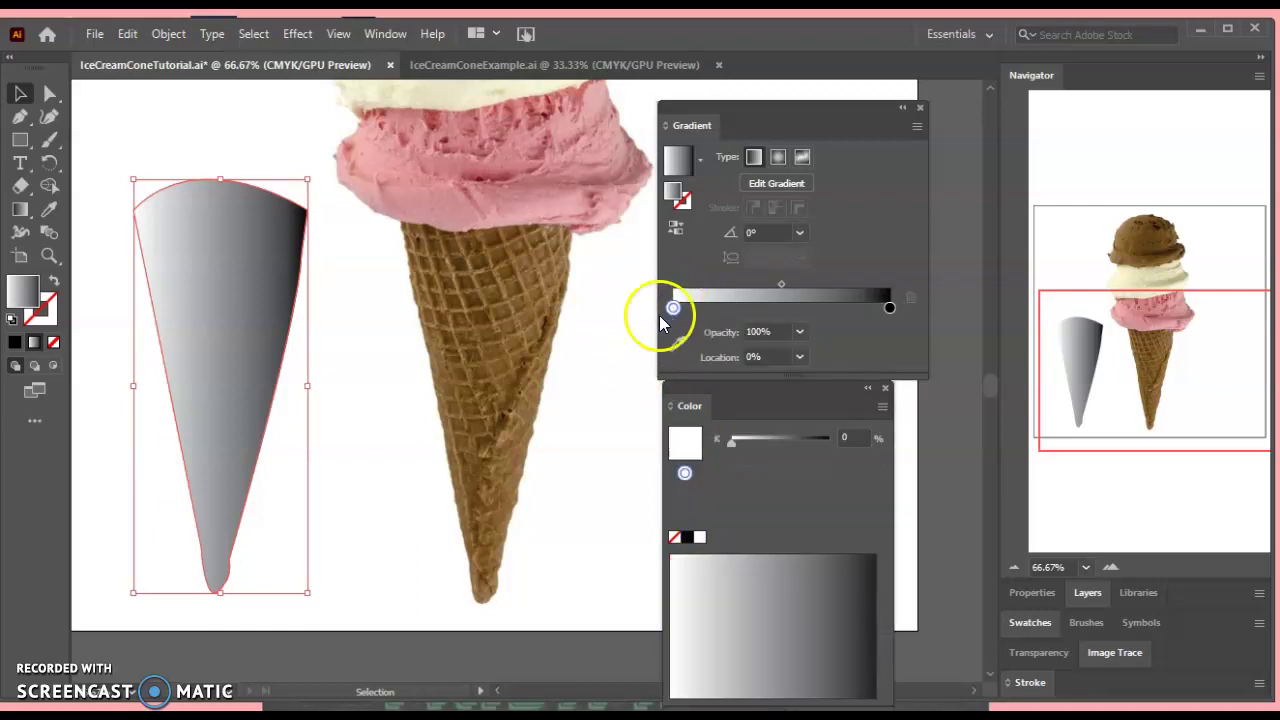
pyautogui.click(882, 407)
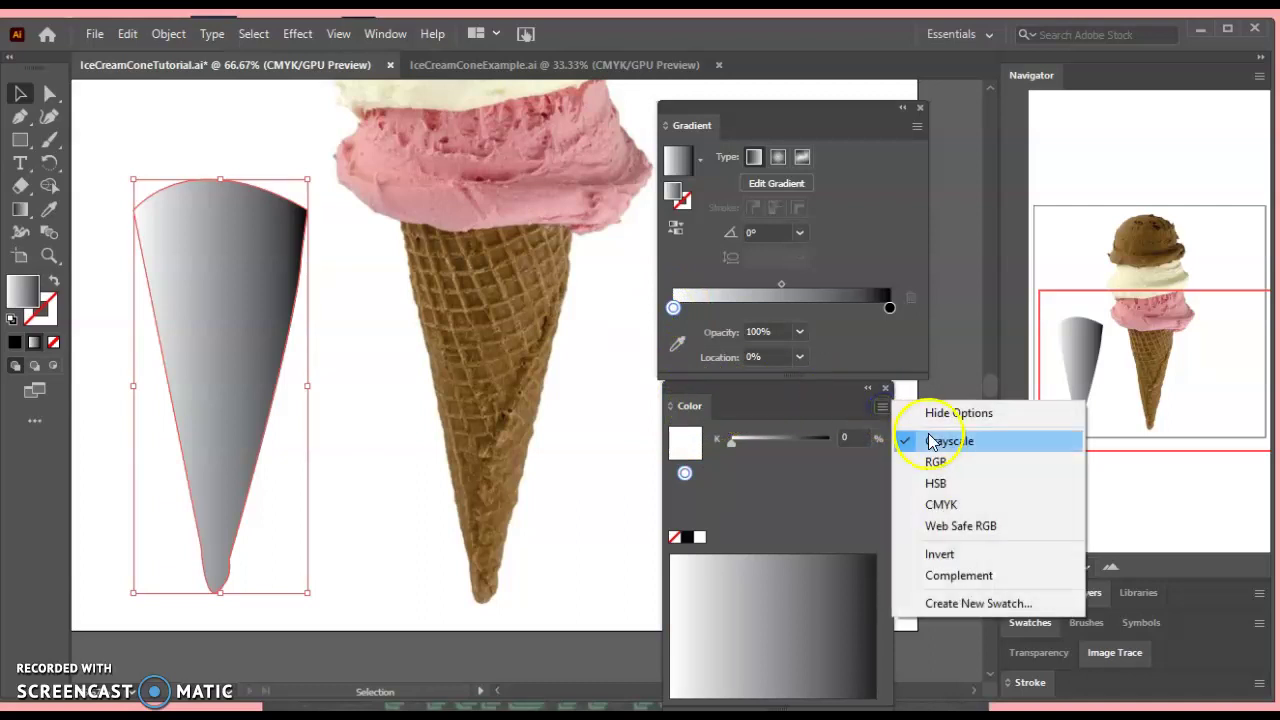
pyautogui.click(940, 462)
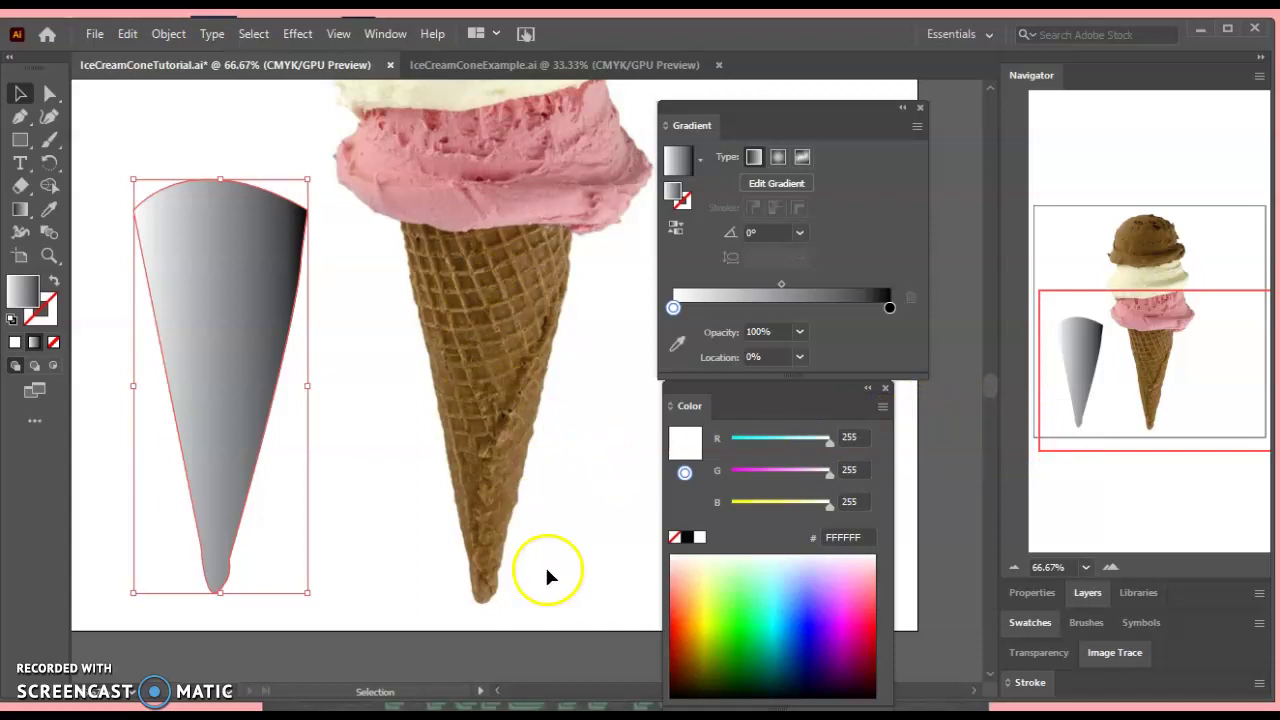
pyautogui.click(689, 658)
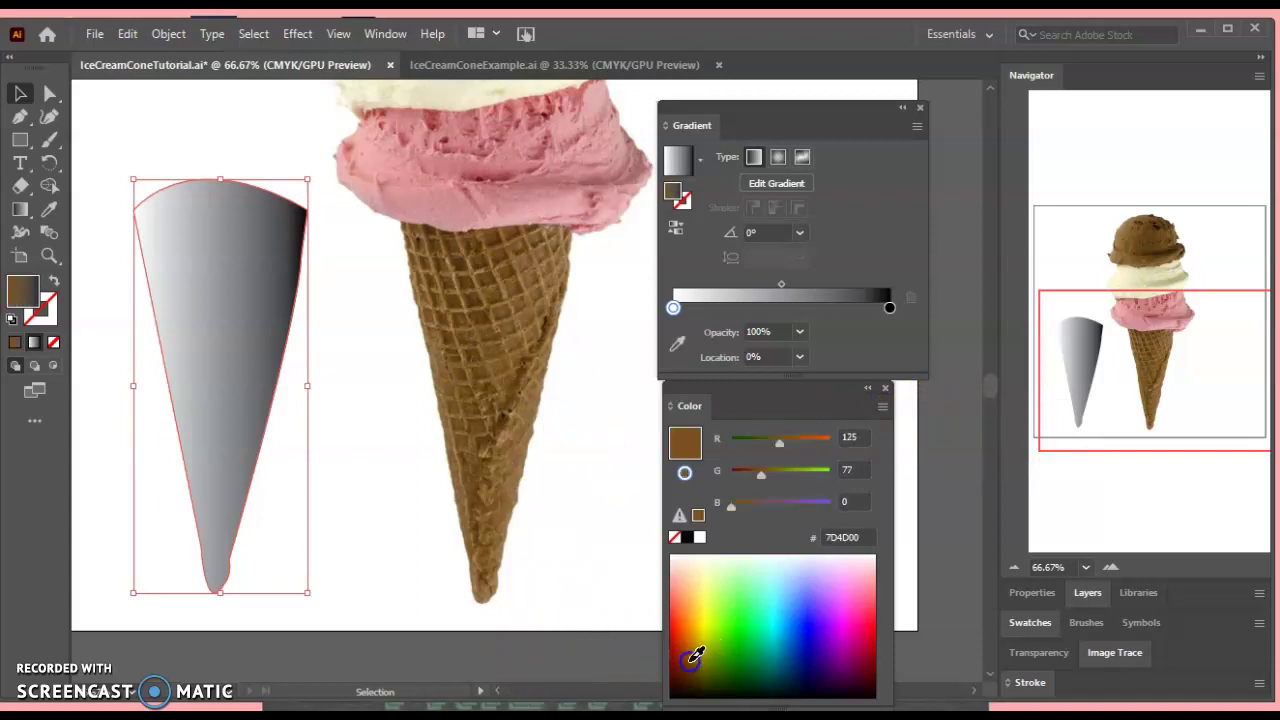
pyautogui.click(689, 667)
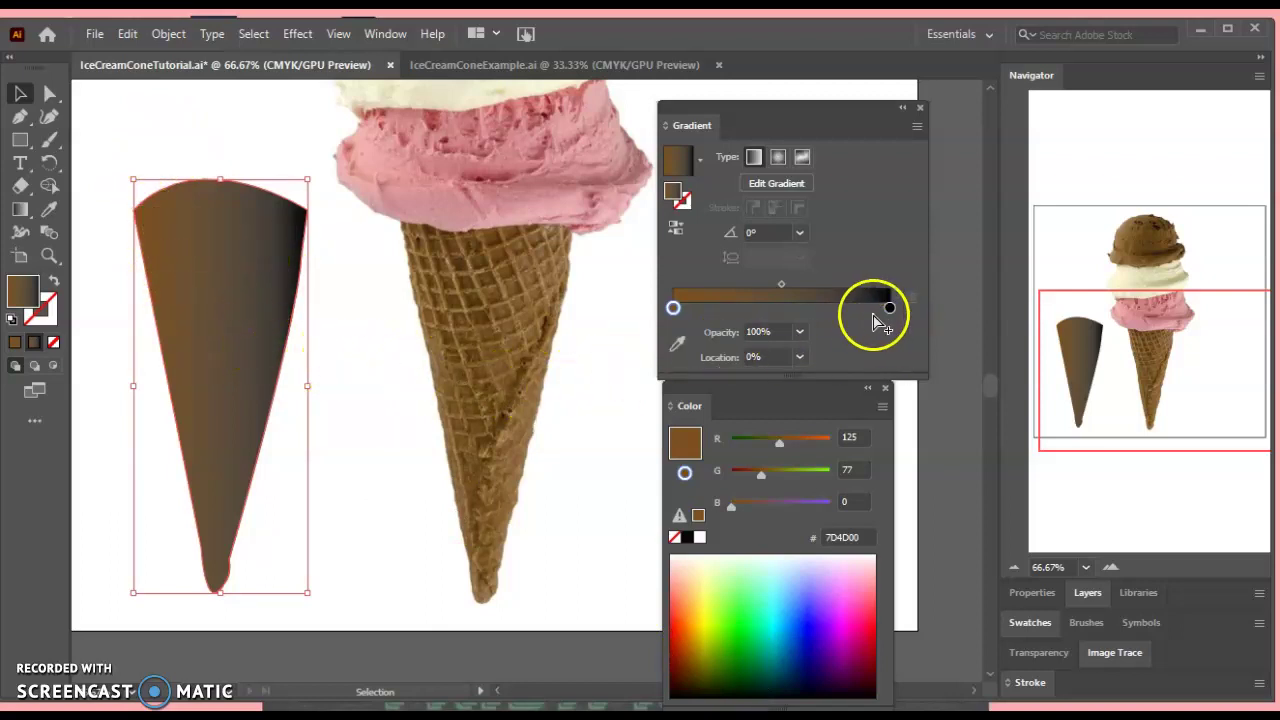
# Add a golden-brown stop at 66%, delete the black end stop, and slide it right in lighter brown
pyautogui.click(816, 310)
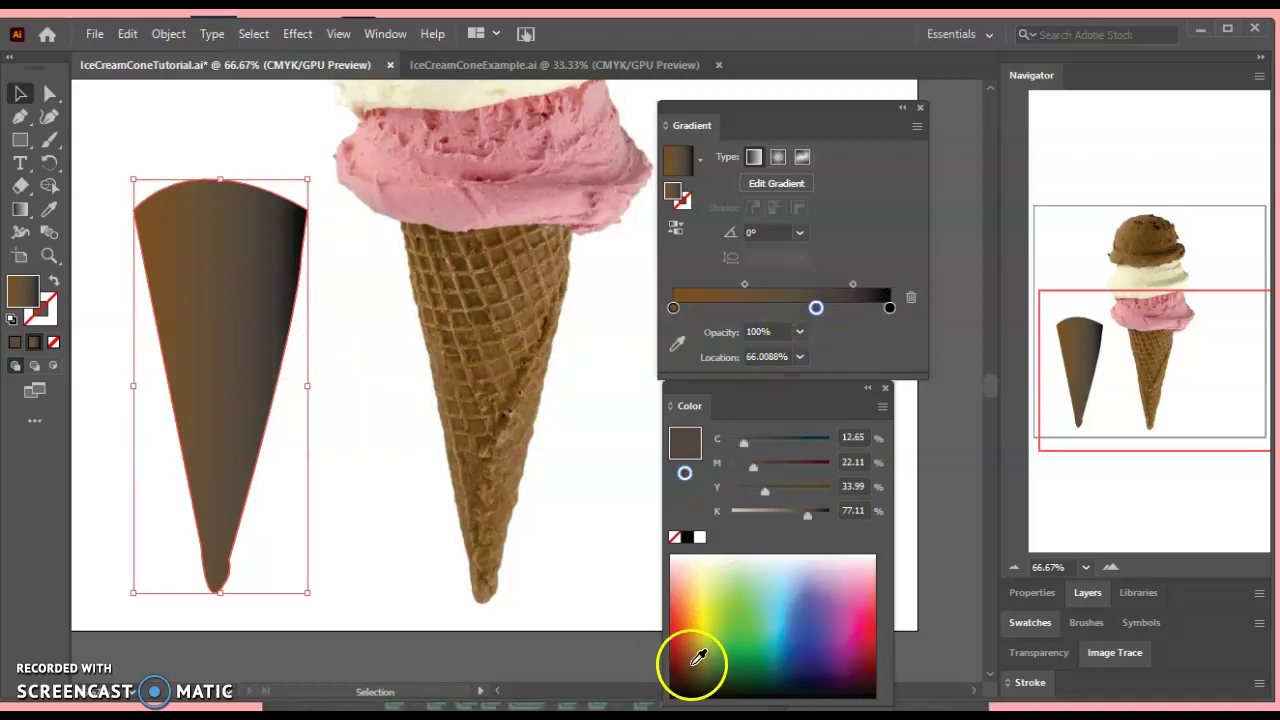
pyautogui.click(696, 653)
pyautogui.moveTo(697, 652); pyautogui.dragTo(704, 655)
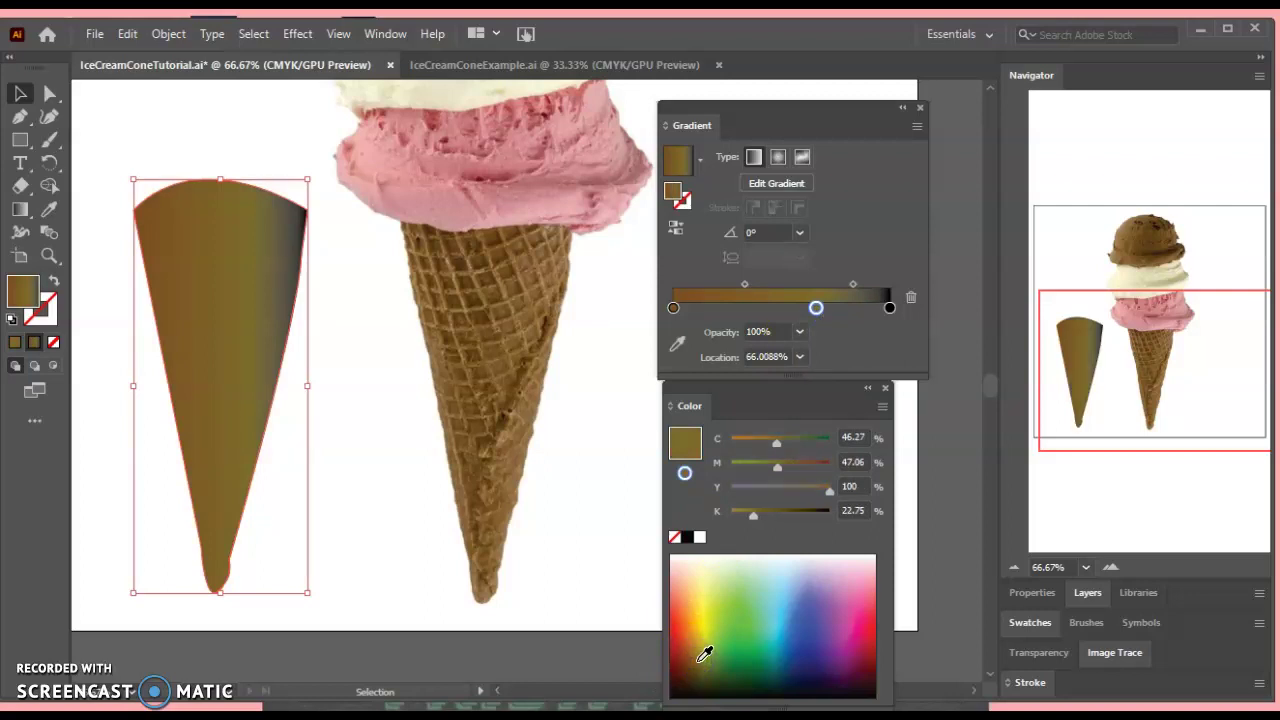
pyautogui.click(890, 309)
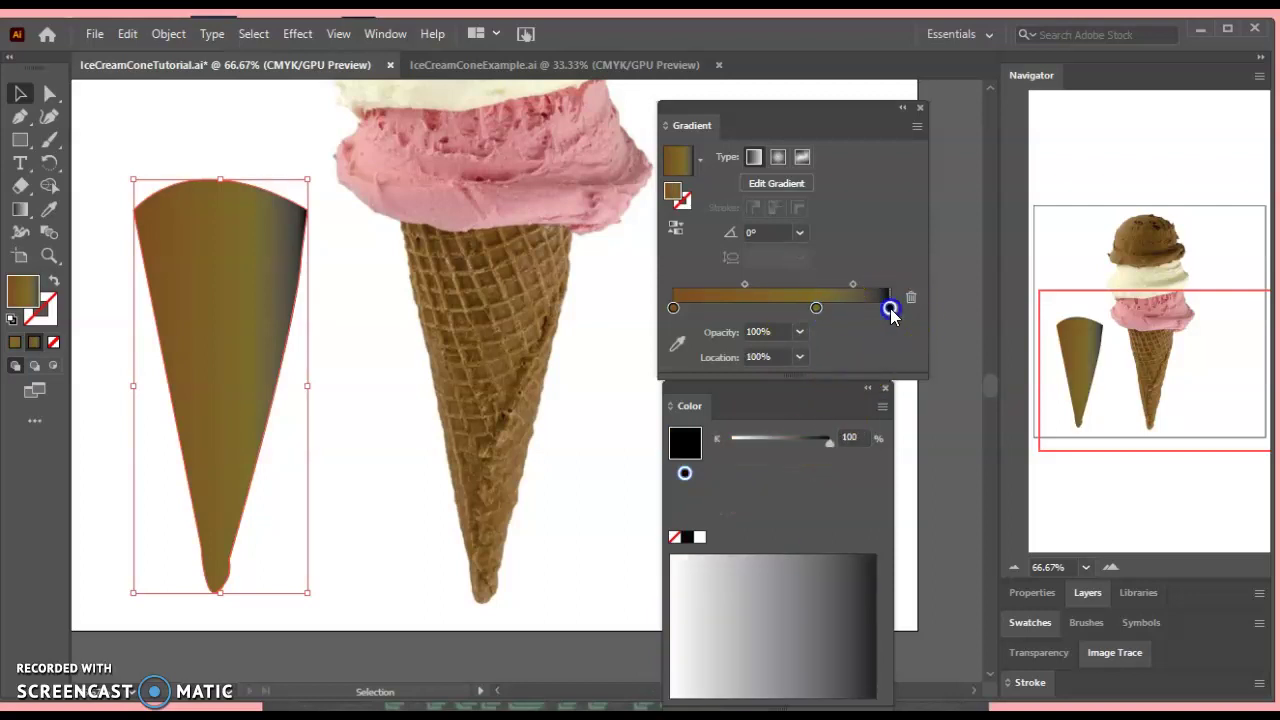
pyautogui.moveTo(890, 309); pyautogui.dragTo(940, 455)
pyautogui.click(847, 324)
pyautogui.moveTo(820, 309); pyautogui.dragTo(880, 327)
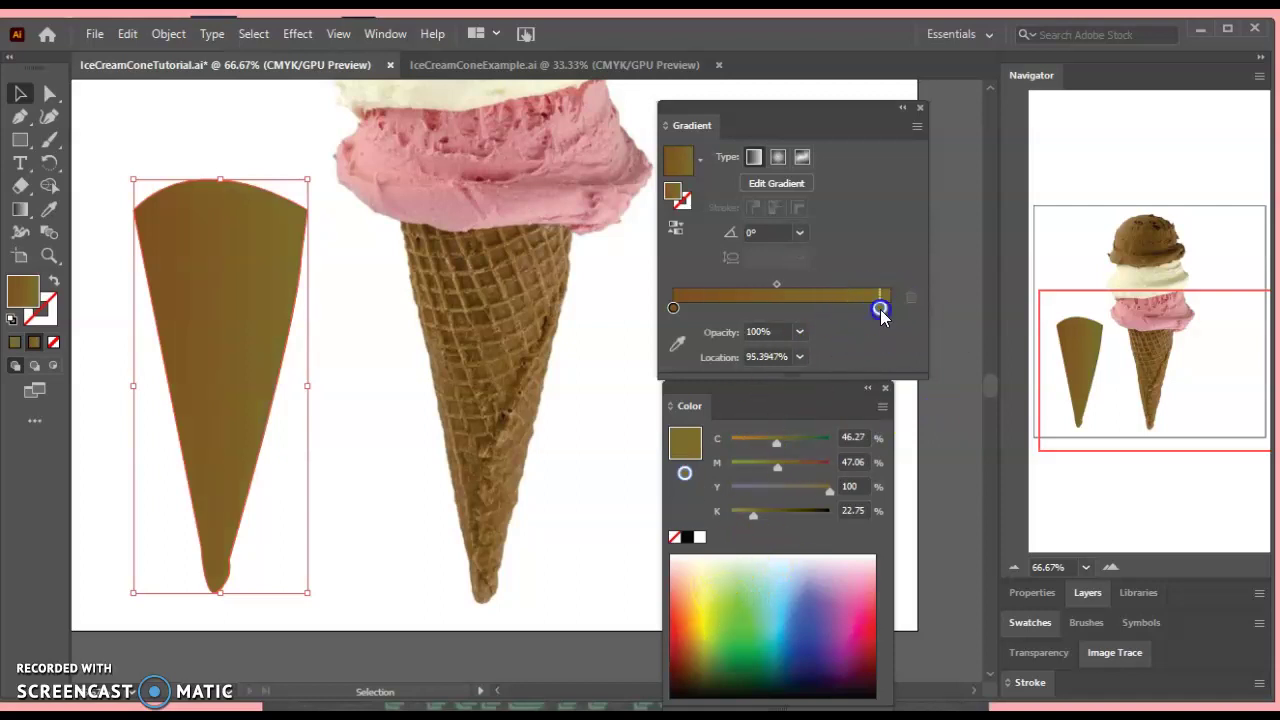
pyautogui.click(699, 647)
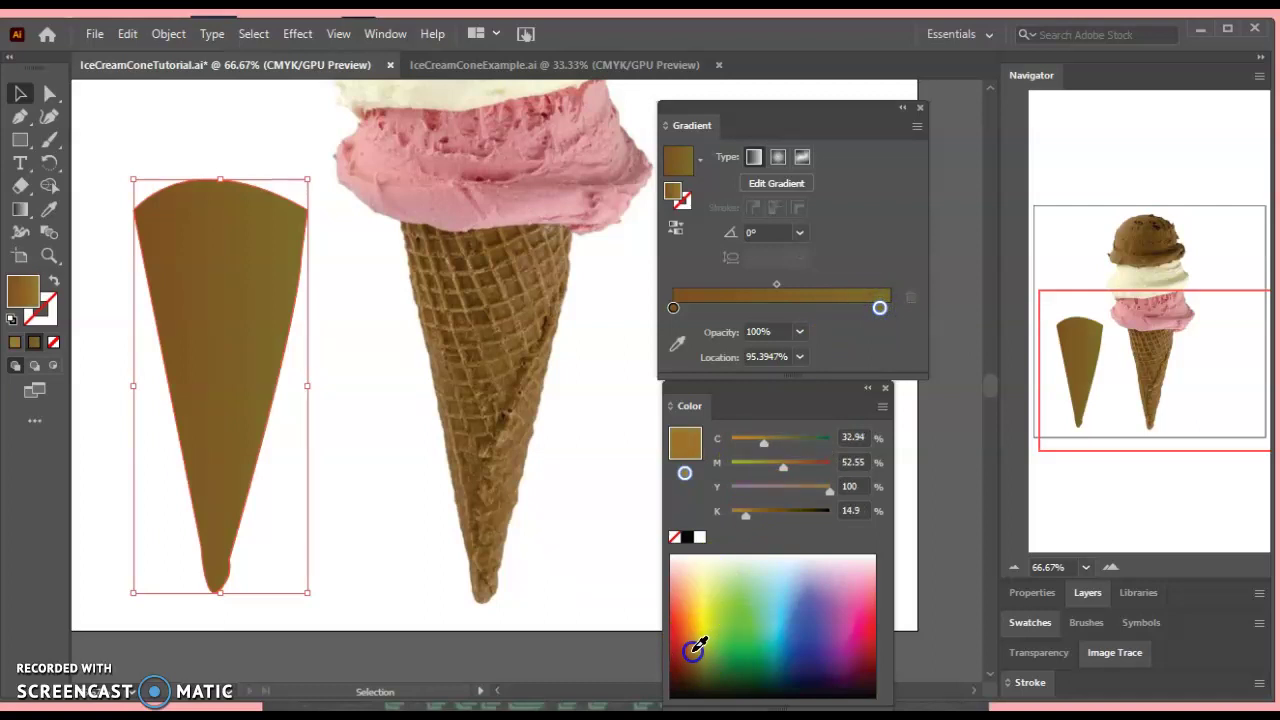
# Move the golden-brown stop to the far right, darken the left stop, and add a brown stop near 35%
pyautogui.click(879, 312)
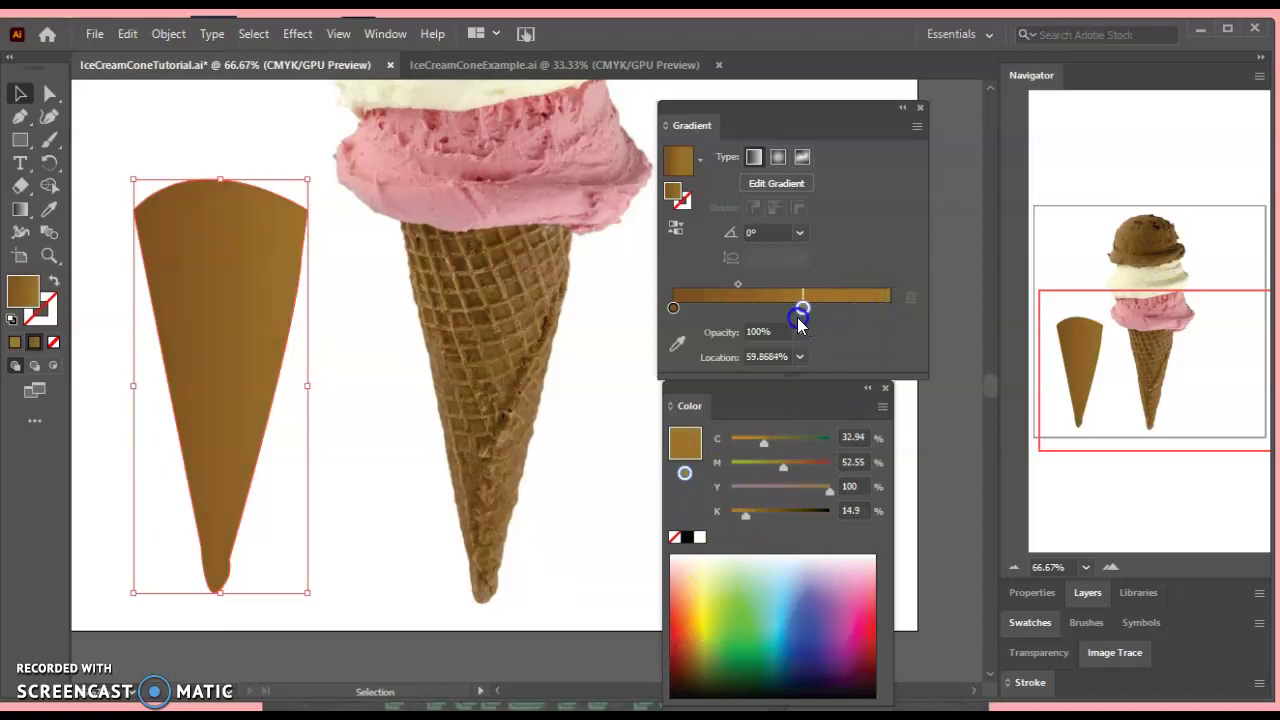
pyautogui.moveTo(800, 318); pyautogui.dragTo(893, 320)
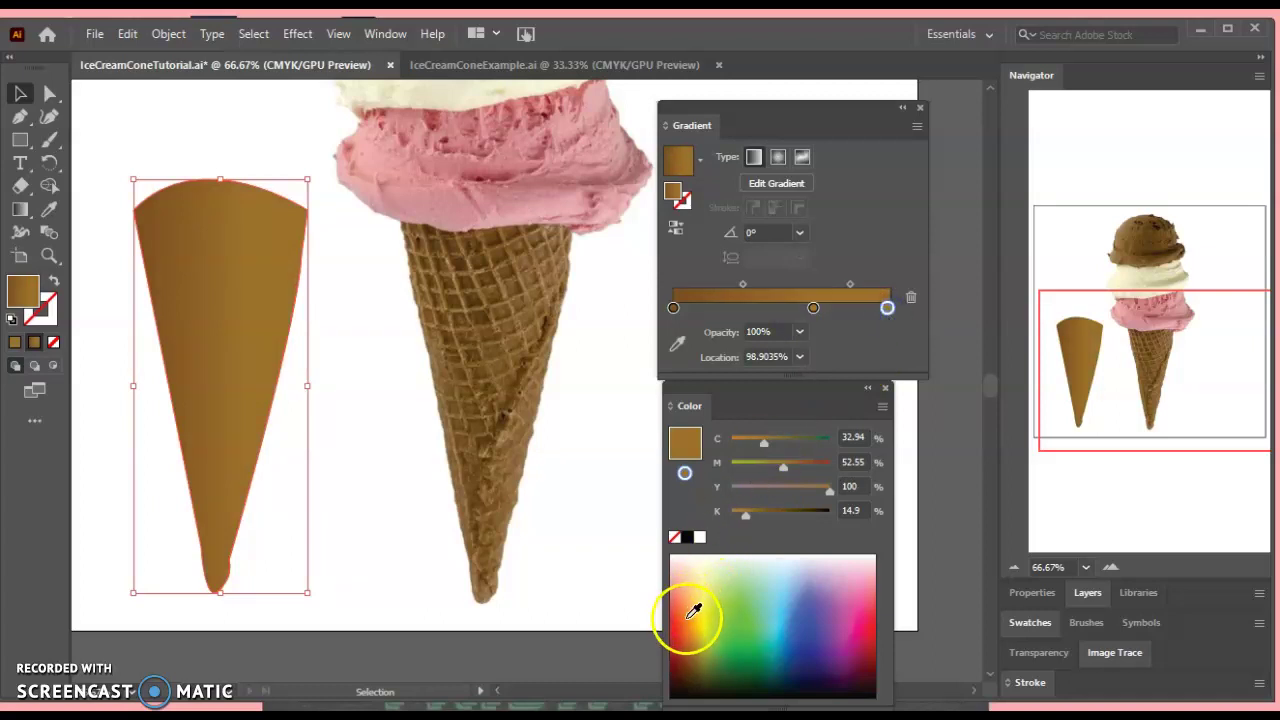
pyautogui.moveTo(688, 612)
pyautogui.mouseDown()
pyautogui.moveTo(693, 643)
pyautogui.moveTo(700, 626)
pyautogui.moveTo(686, 634)
pyautogui.moveTo(713, 655)
pyautogui.moveTo(696, 650)
pyautogui.moveTo(703, 631)
pyautogui.mouseUp()
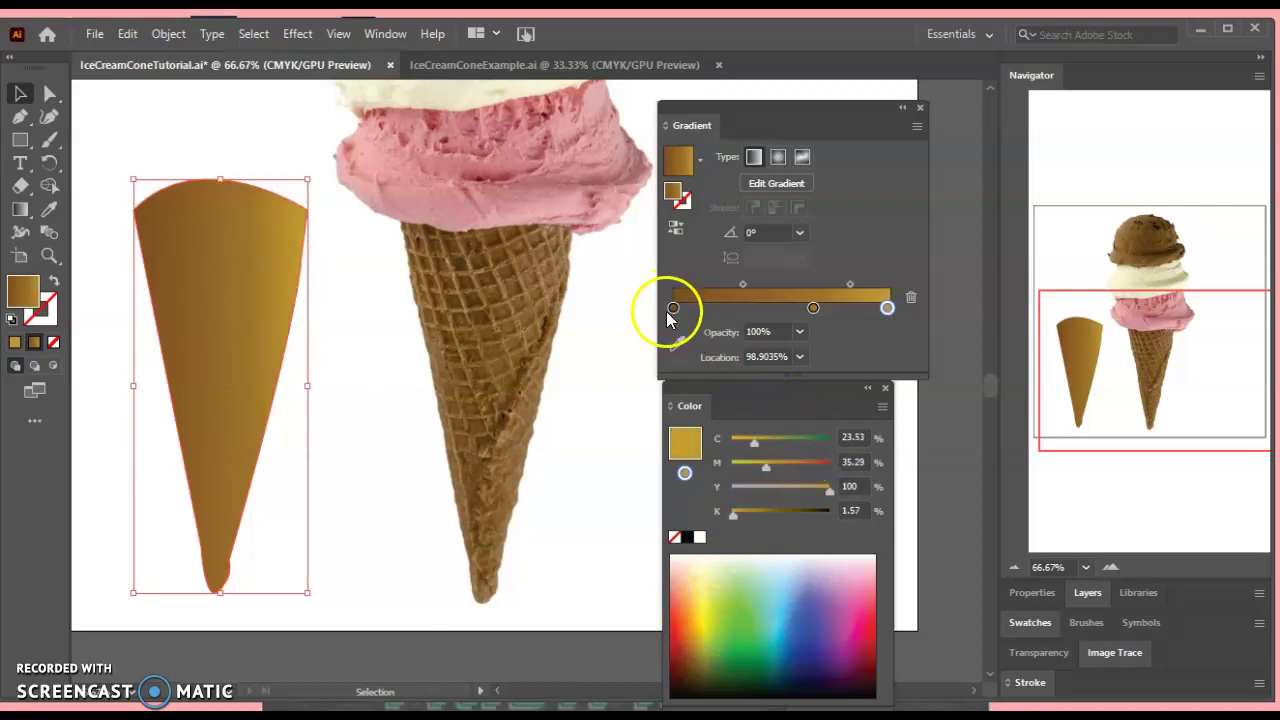
pyautogui.moveTo(673, 309); pyautogui.dragTo(677, 313)
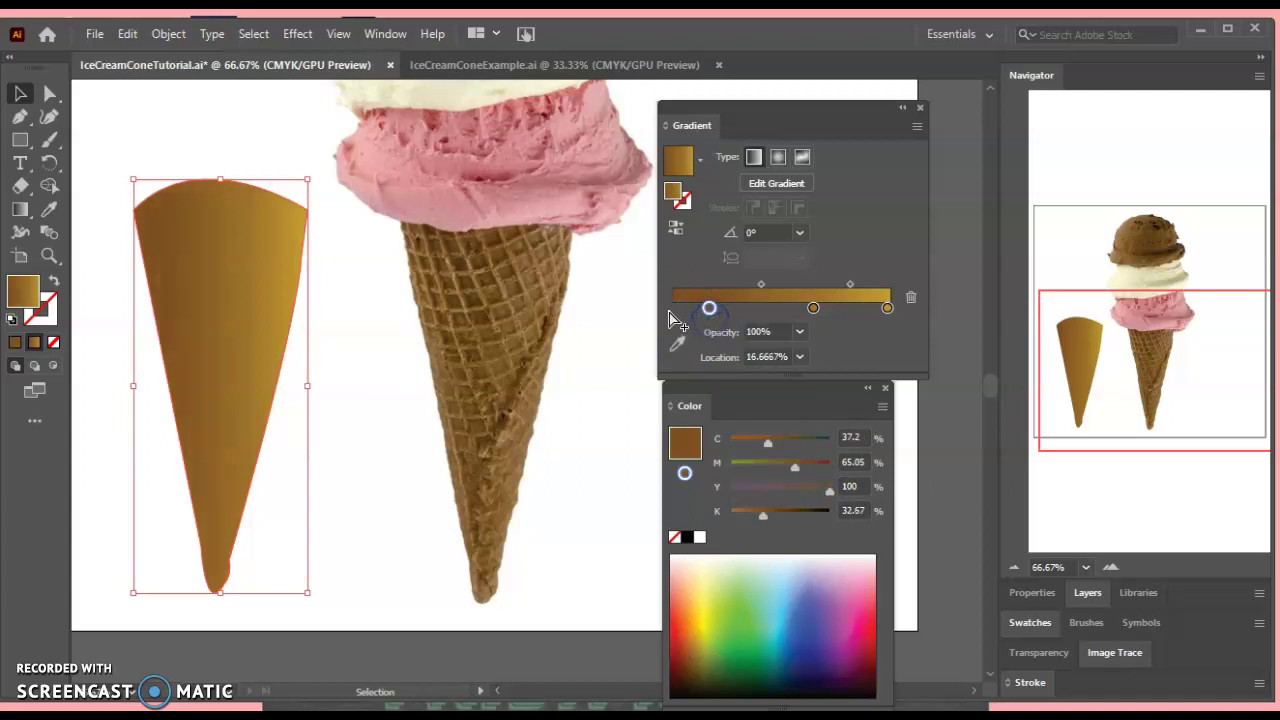
pyautogui.moveTo(686, 665); pyautogui.dragTo(697, 663)
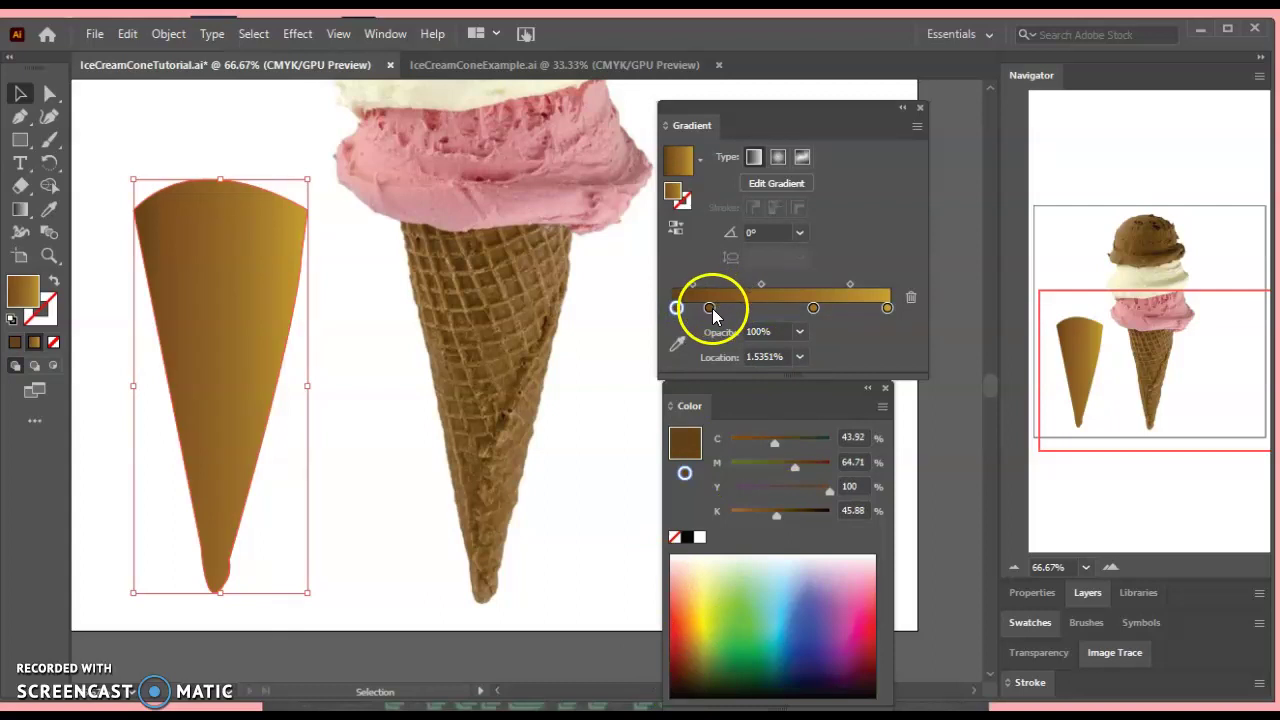
pyautogui.moveTo(713, 315); pyautogui.dragTo(837, 308)
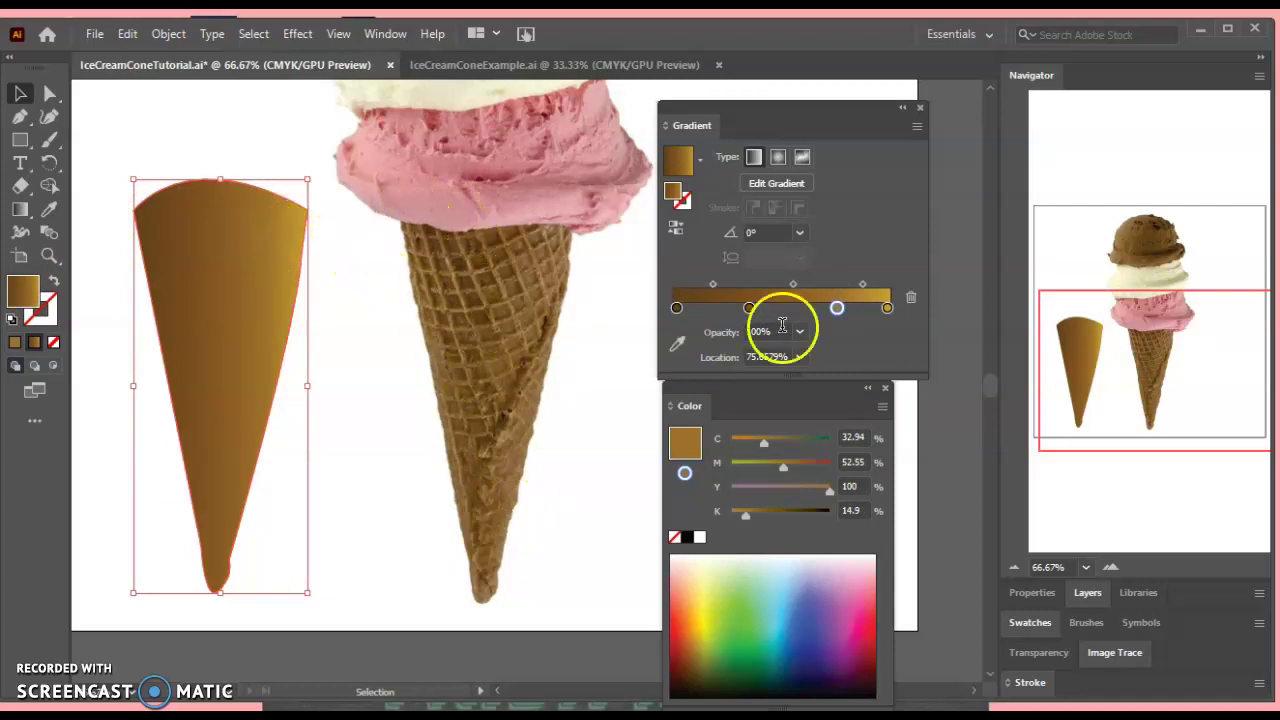
# Try gradient angles -120°, 120°, 150°, -150°, -180°, 180° and 135°, settling on 45°
pyautogui.click(801, 232)
pyautogui.click(832, 541)
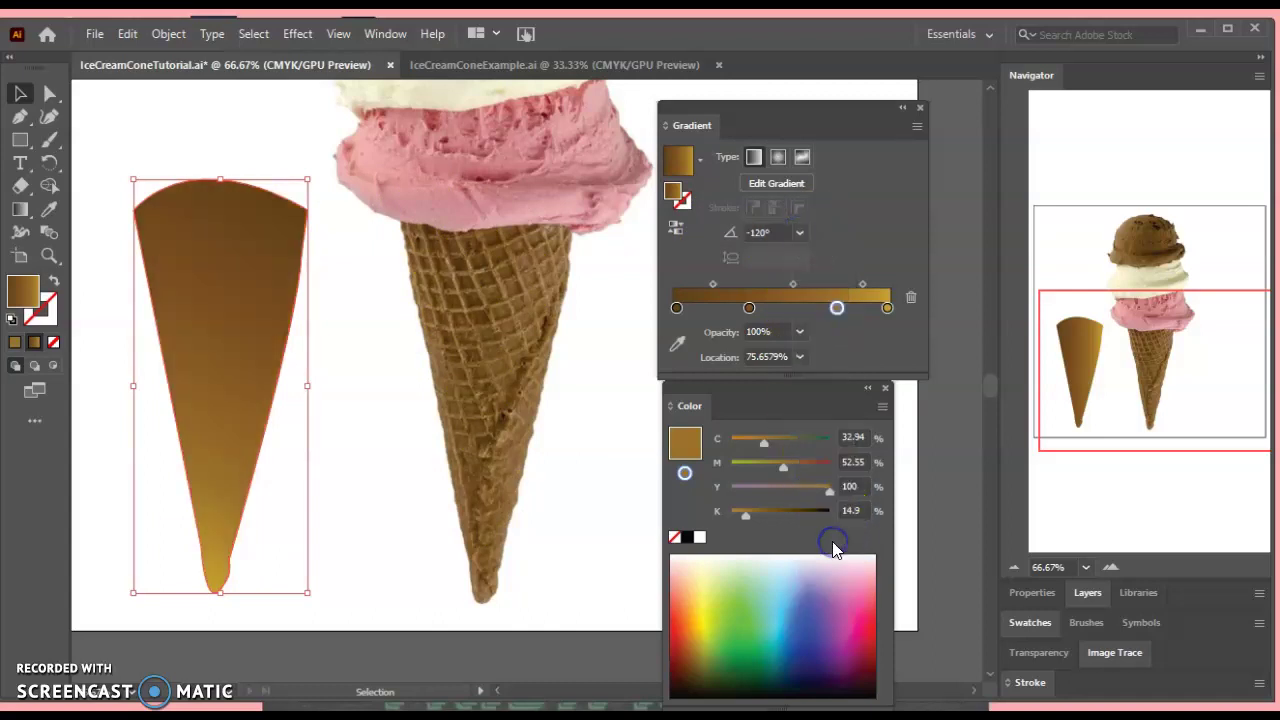
pyautogui.click(799, 232)
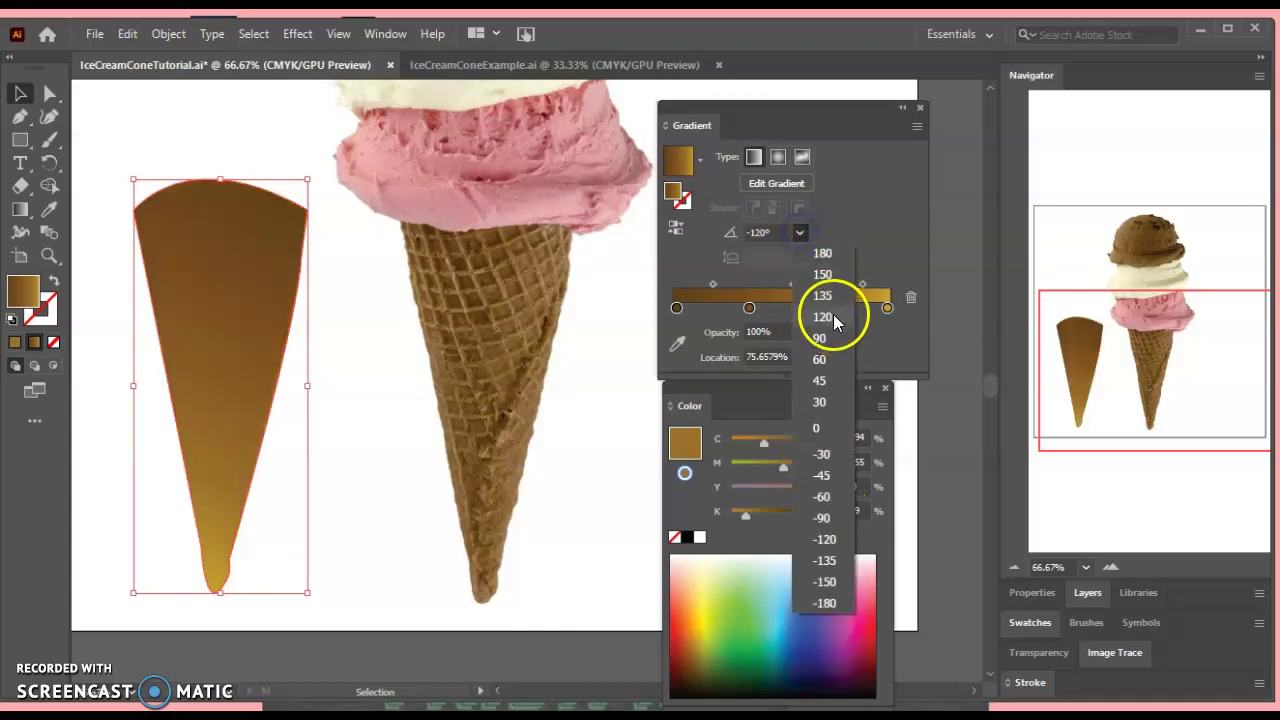
pyautogui.click(824, 316)
pyautogui.click(799, 233)
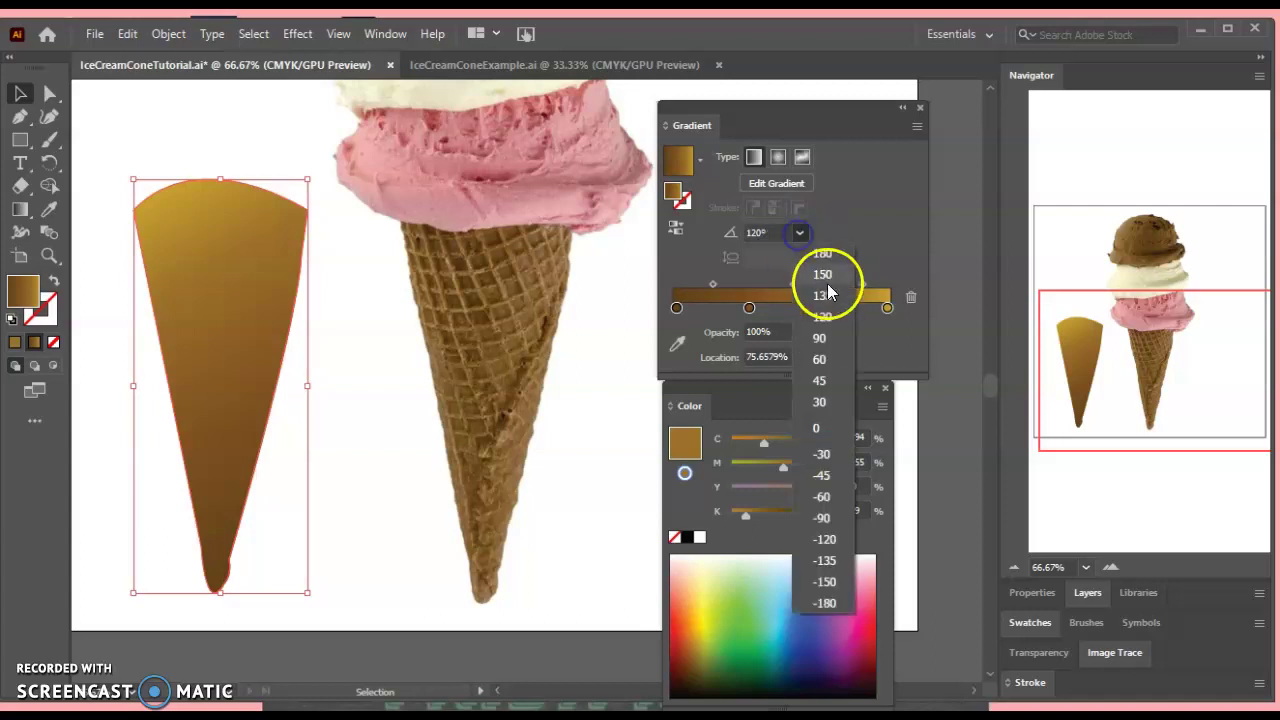
pyautogui.click(822, 272)
pyautogui.click(803, 234)
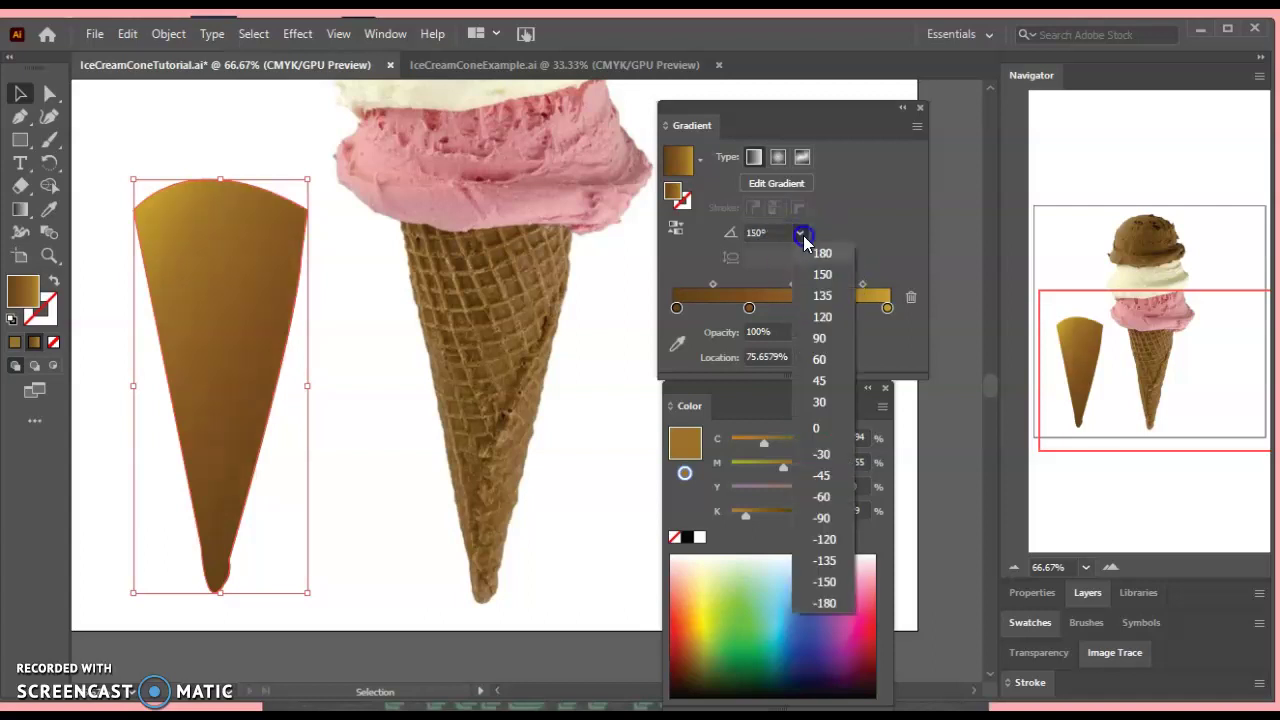
pyautogui.click(833, 574)
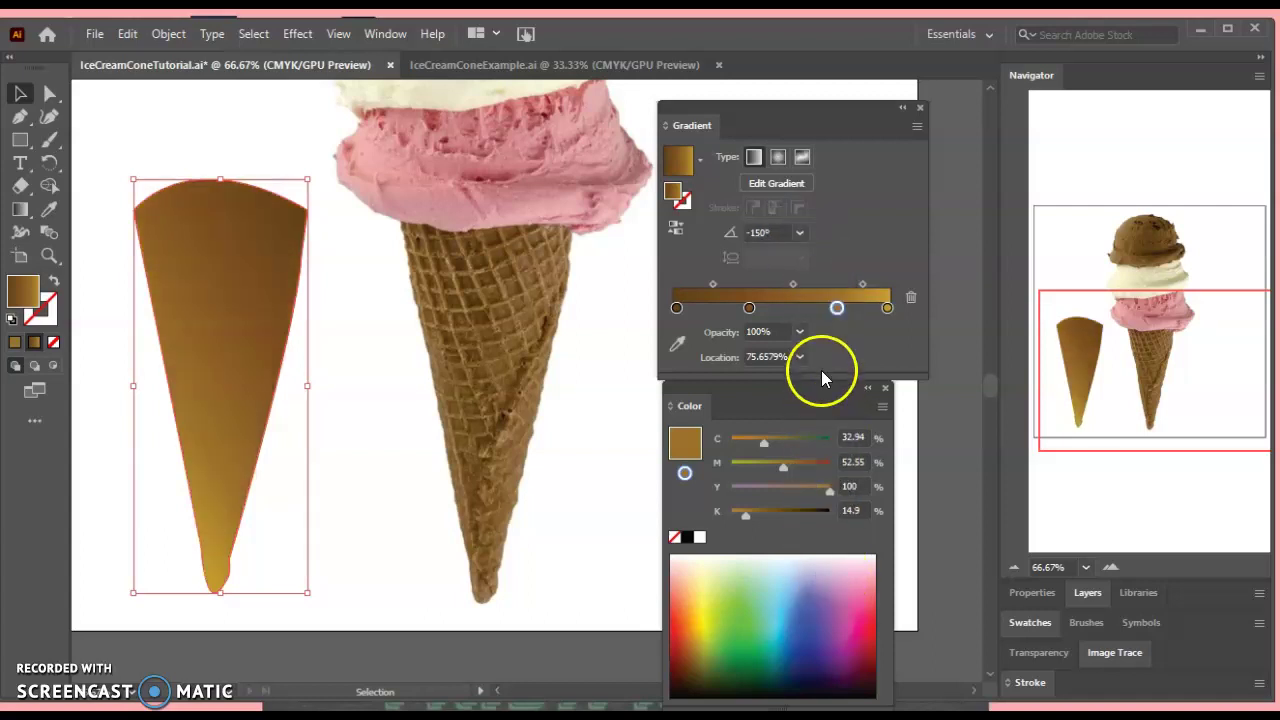
pyautogui.click(801, 233)
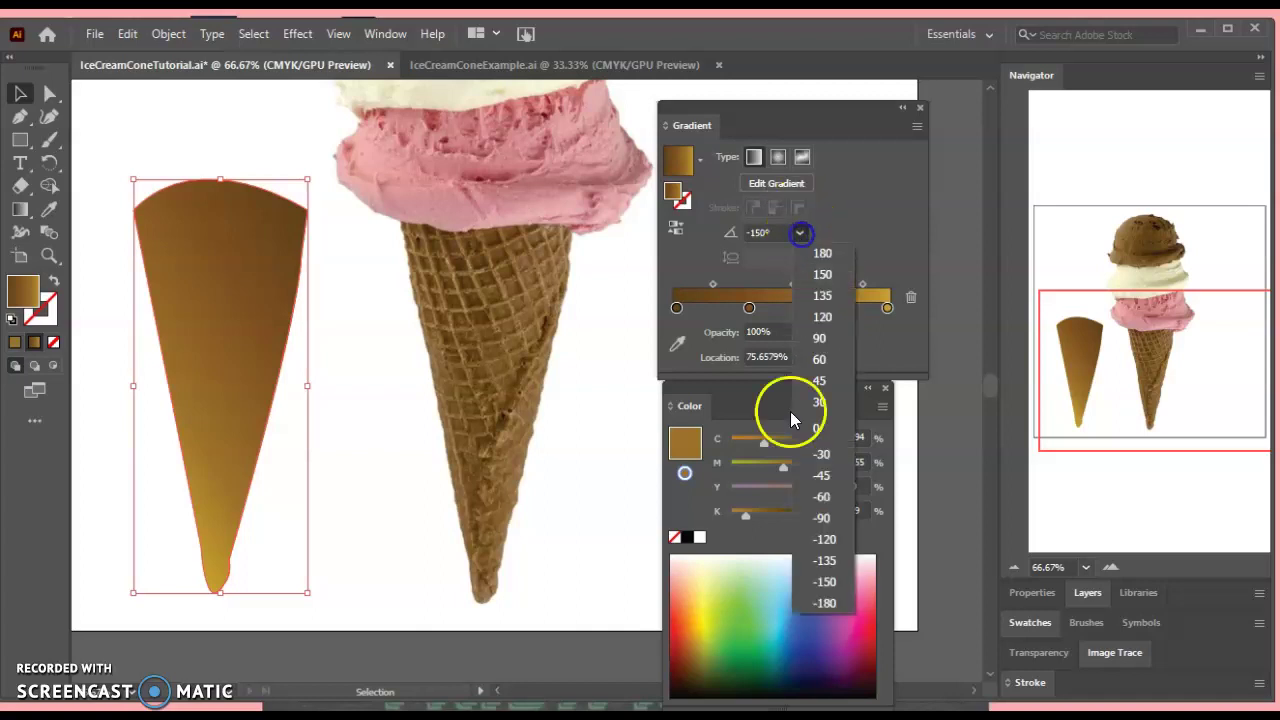
pyautogui.click(831, 598)
pyautogui.click(799, 232)
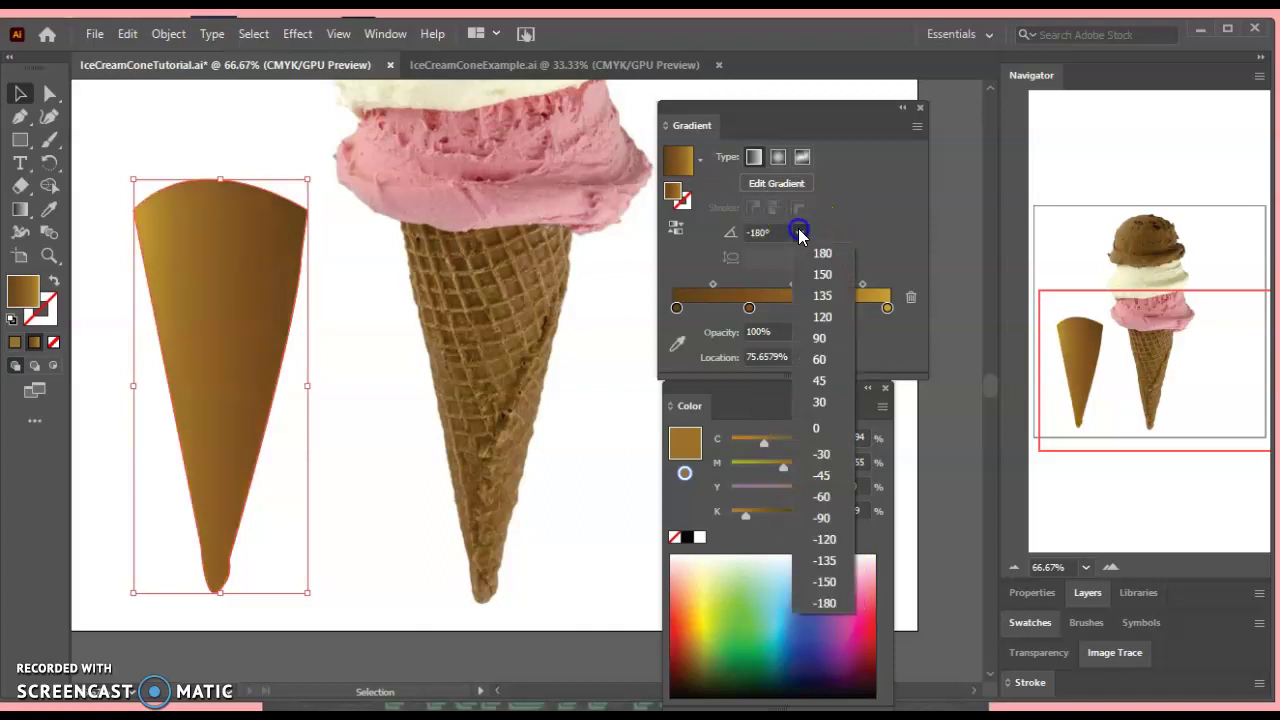
pyautogui.click(827, 253)
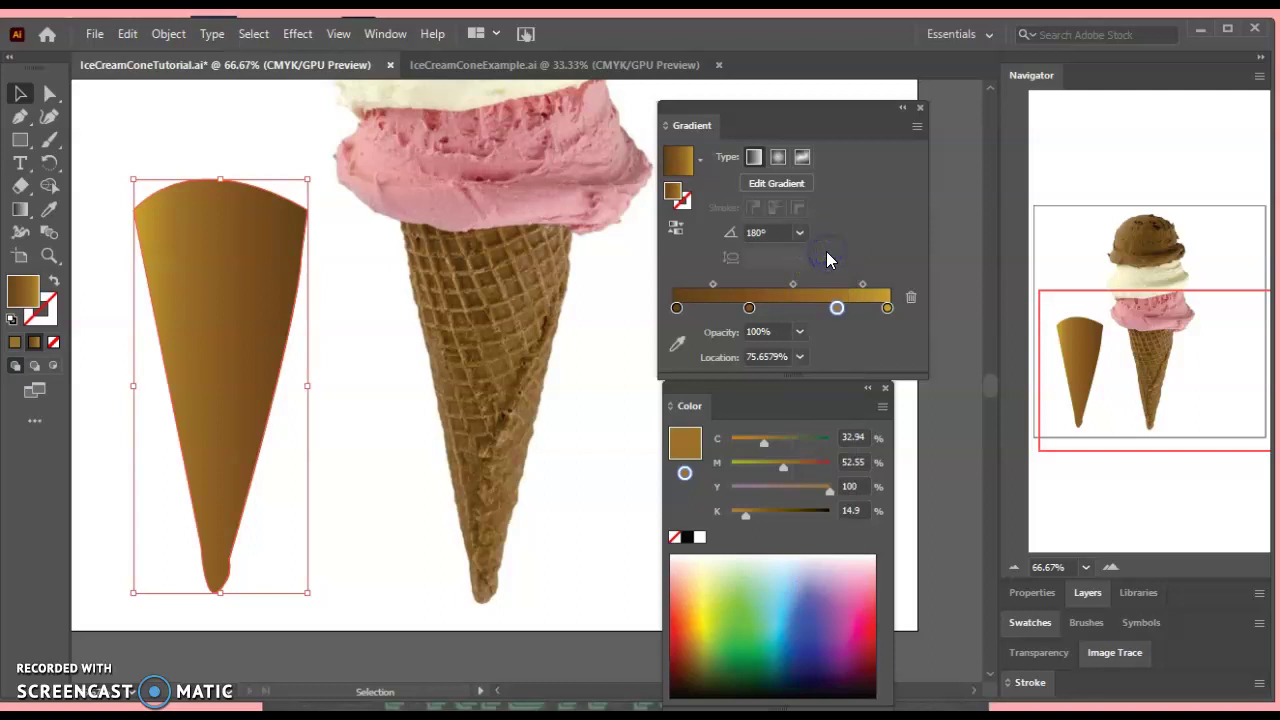
pyautogui.click(799, 233)
pyautogui.click(826, 292)
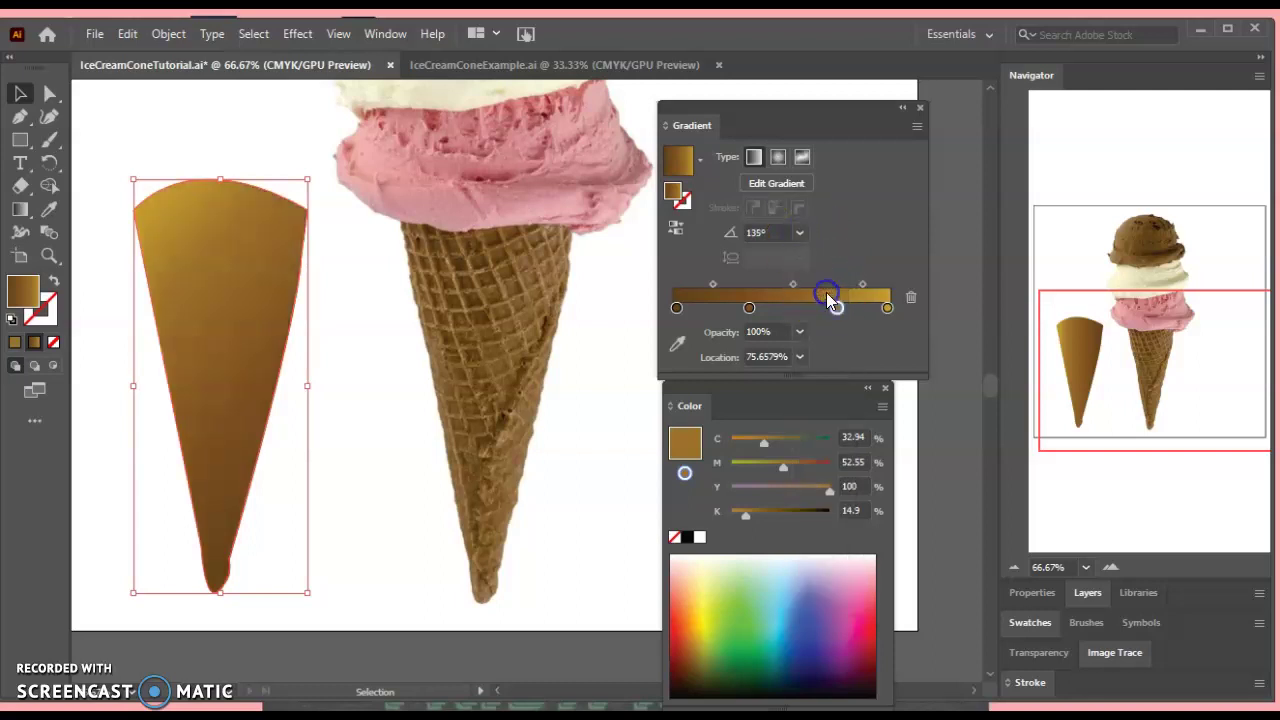
pyautogui.click(801, 233)
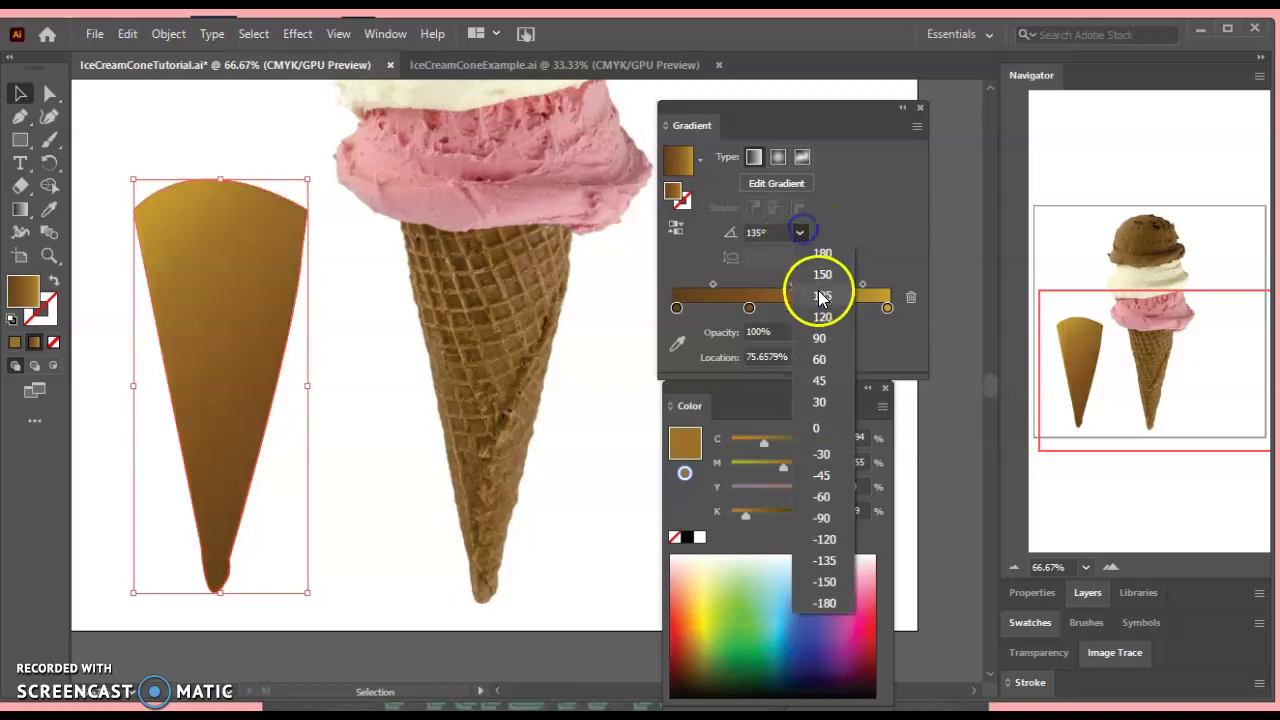
pyautogui.click(823, 377)
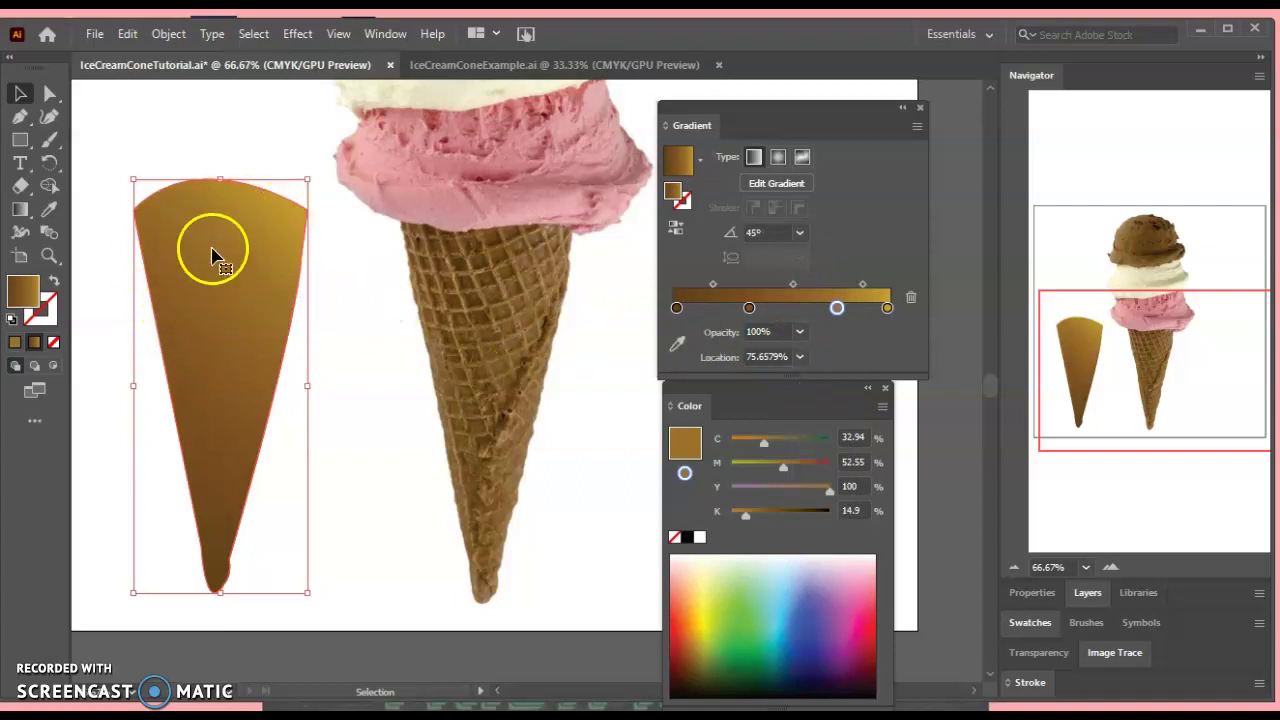
# Move the cone up-left, then paste a copy just to its right
pyautogui.moveTo(219, 416); pyautogui.dragTo(181, 325)
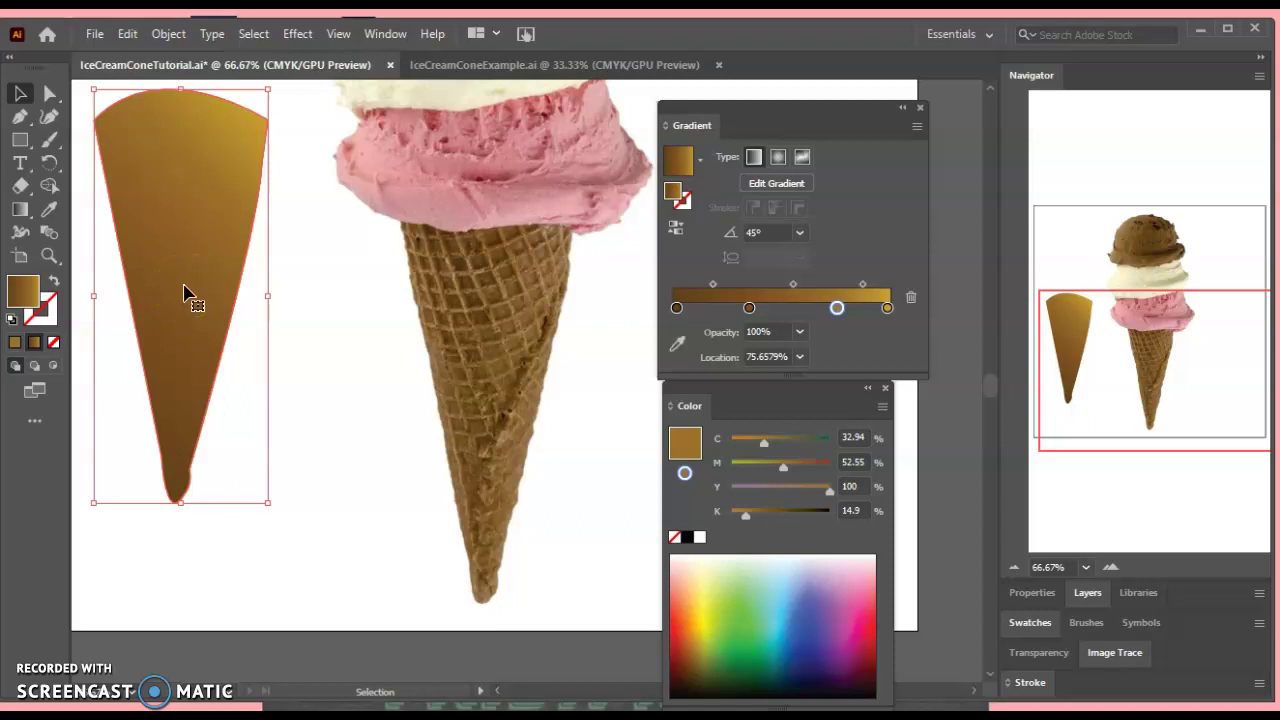
pyautogui.click(205, 245)
pyautogui.press('a')
pyautogui.hotkey('ctrl', 'v')
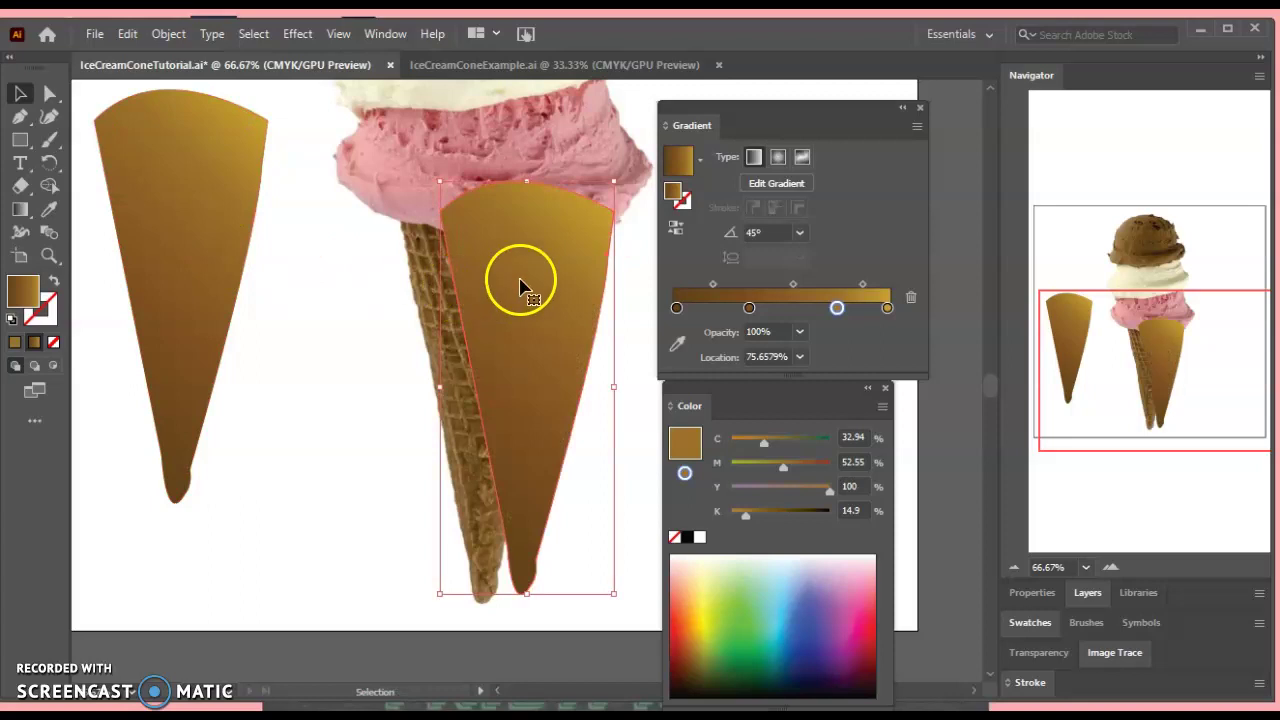
pyautogui.moveTo(523, 286); pyautogui.dragTo(309, 268)
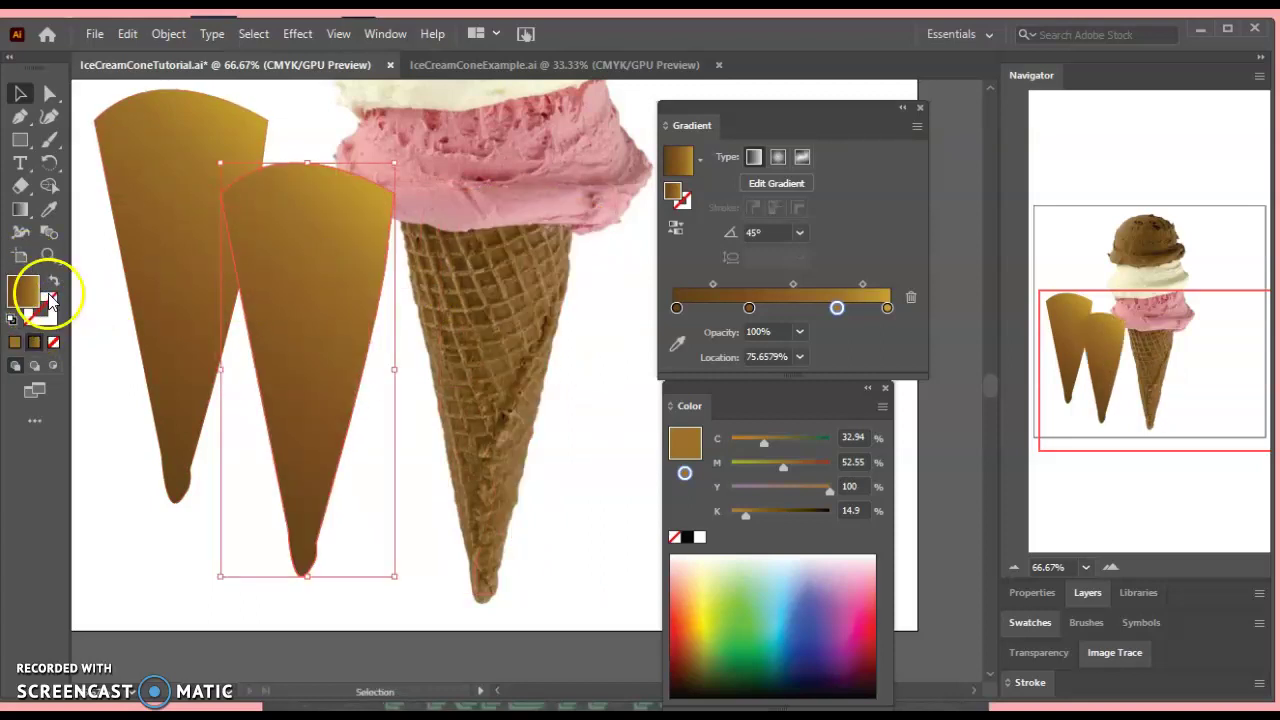
# Dock the Color panel back into the side panel area
pyautogui.click(47, 318)
pyautogui.click(20, 288)
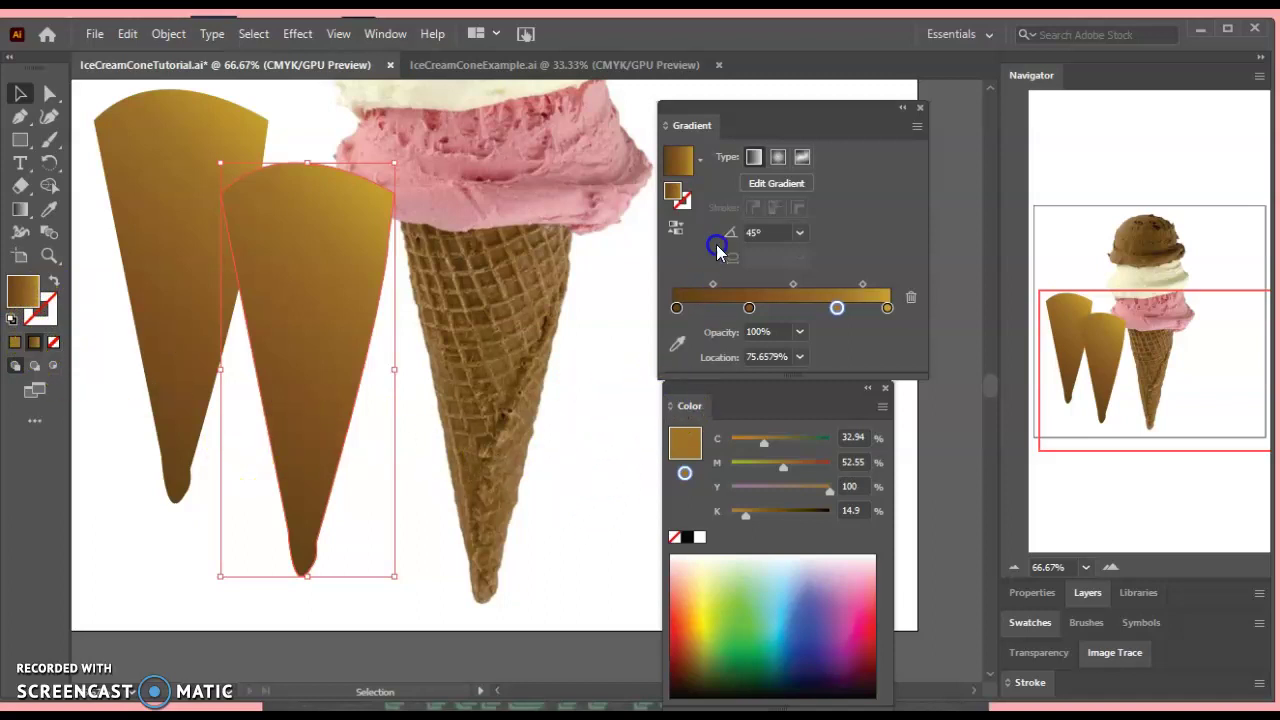
pyautogui.moveTo(689, 405); pyautogui.dragTo(1033, 680)
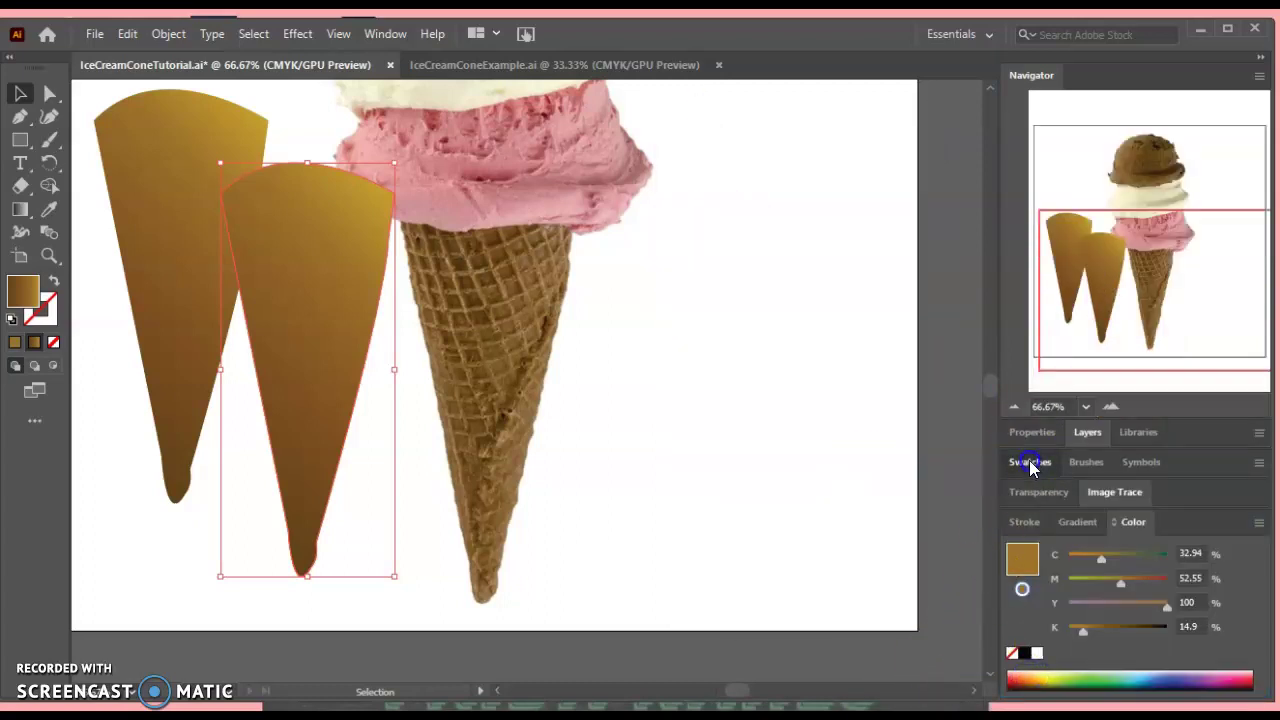
# Pull the Swatches panel out as a floating panel
pyautogui.moveTo(1030, 461); pyautogui.dragTo(630, 200)
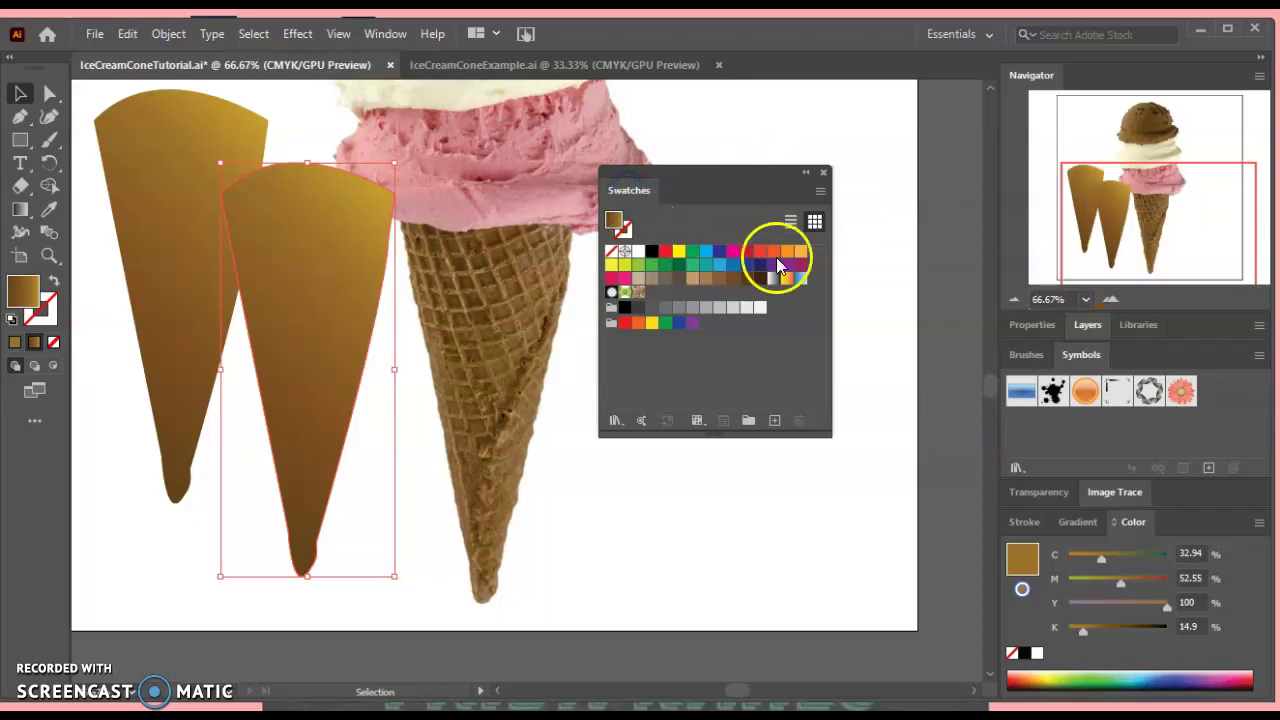
pyautogui.click(386, 34)
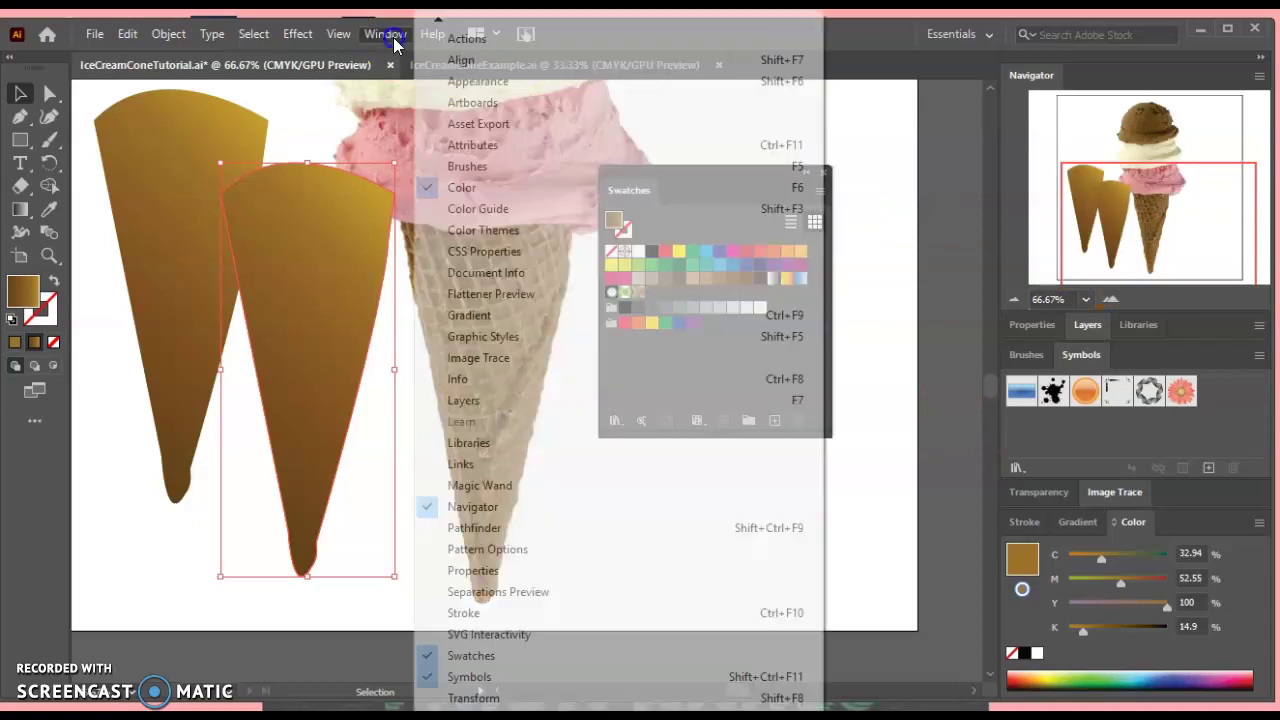
pyautogui.click(338, 34)
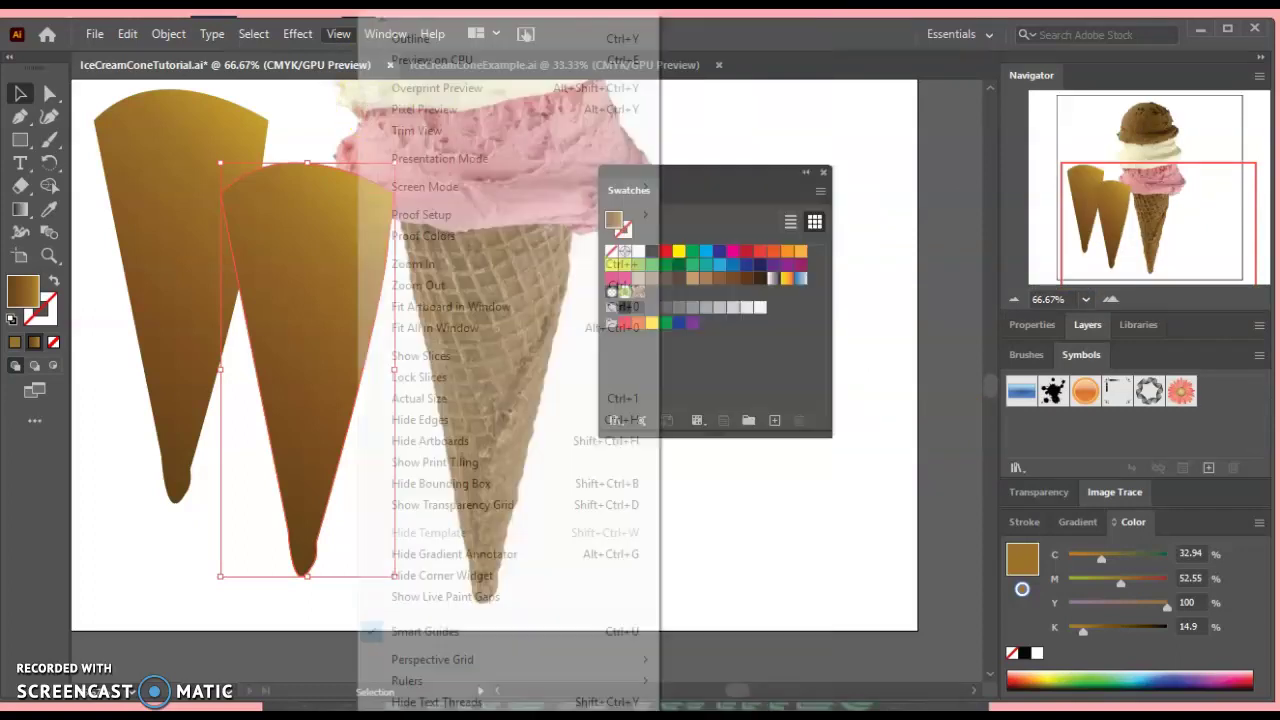
pyautogui.click(740, 45)
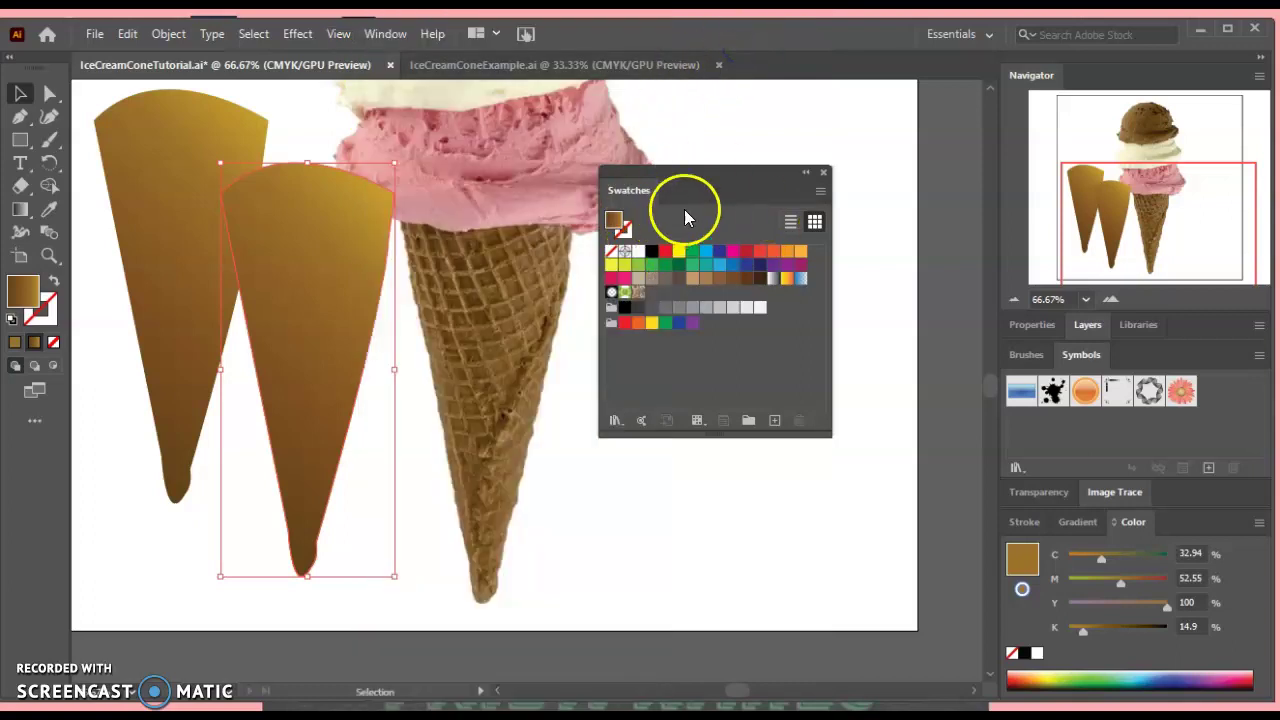
# Open the Basic Graphics_Textures swatch library from the Swatches flyout menu
pyautogui.click(819, 191)
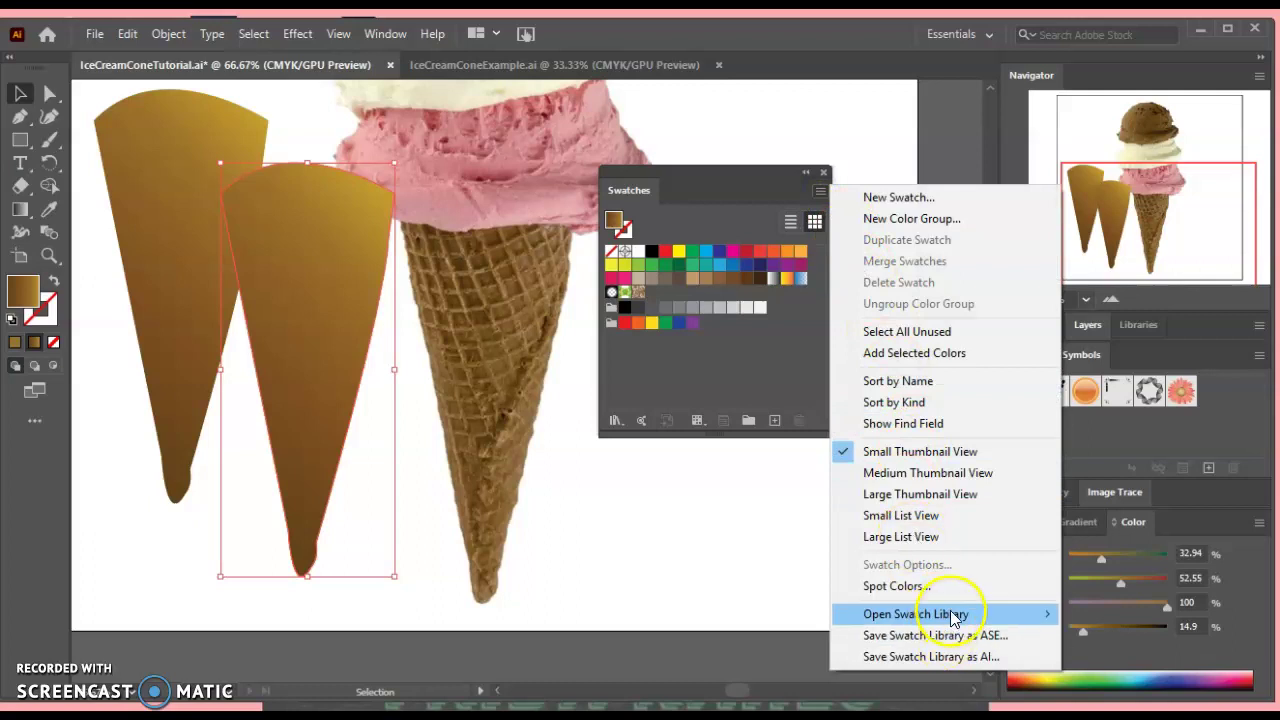
pyautogui.moveTo(951, 616)
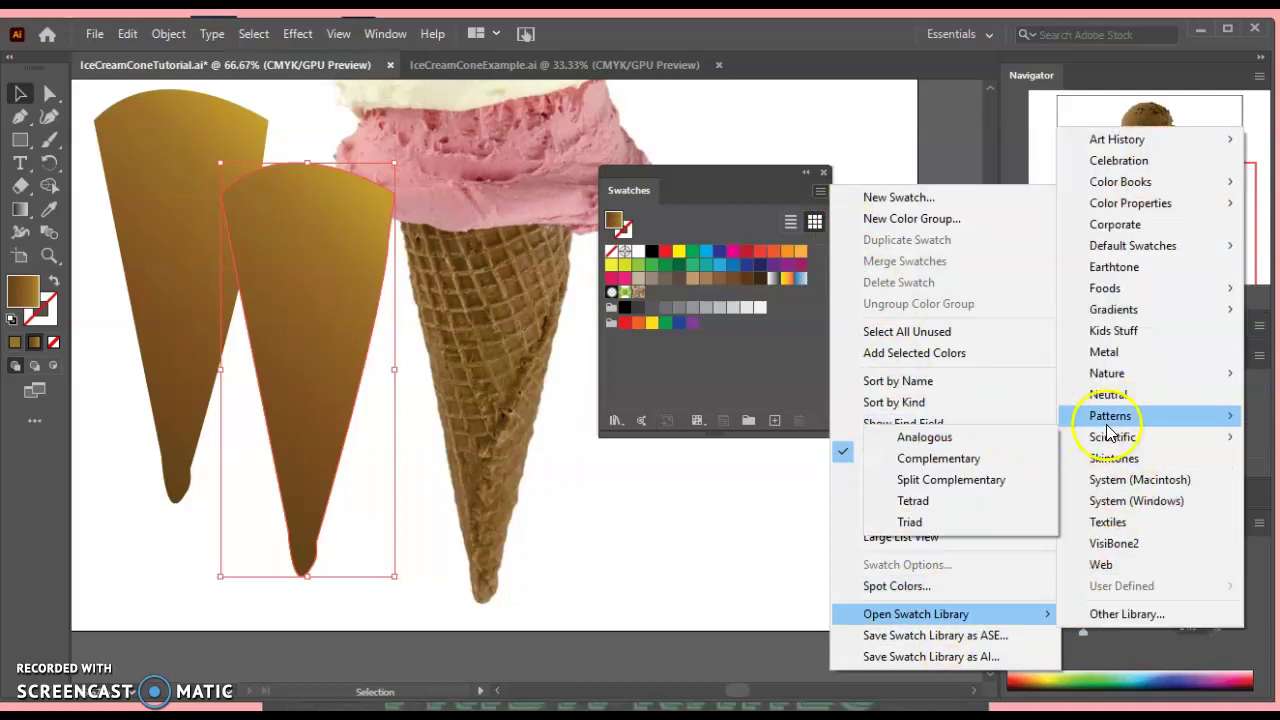
pyautogui.moveTo(1010, 419)
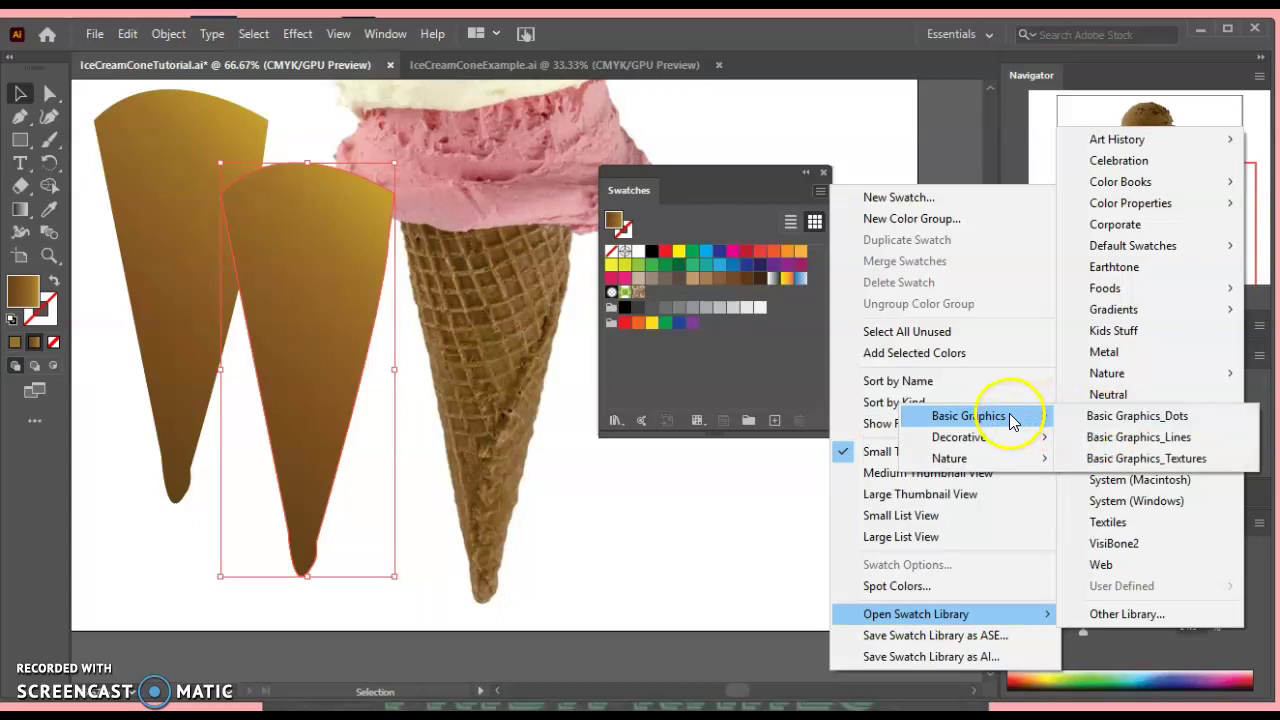
pyautogui.click(1104, 461)
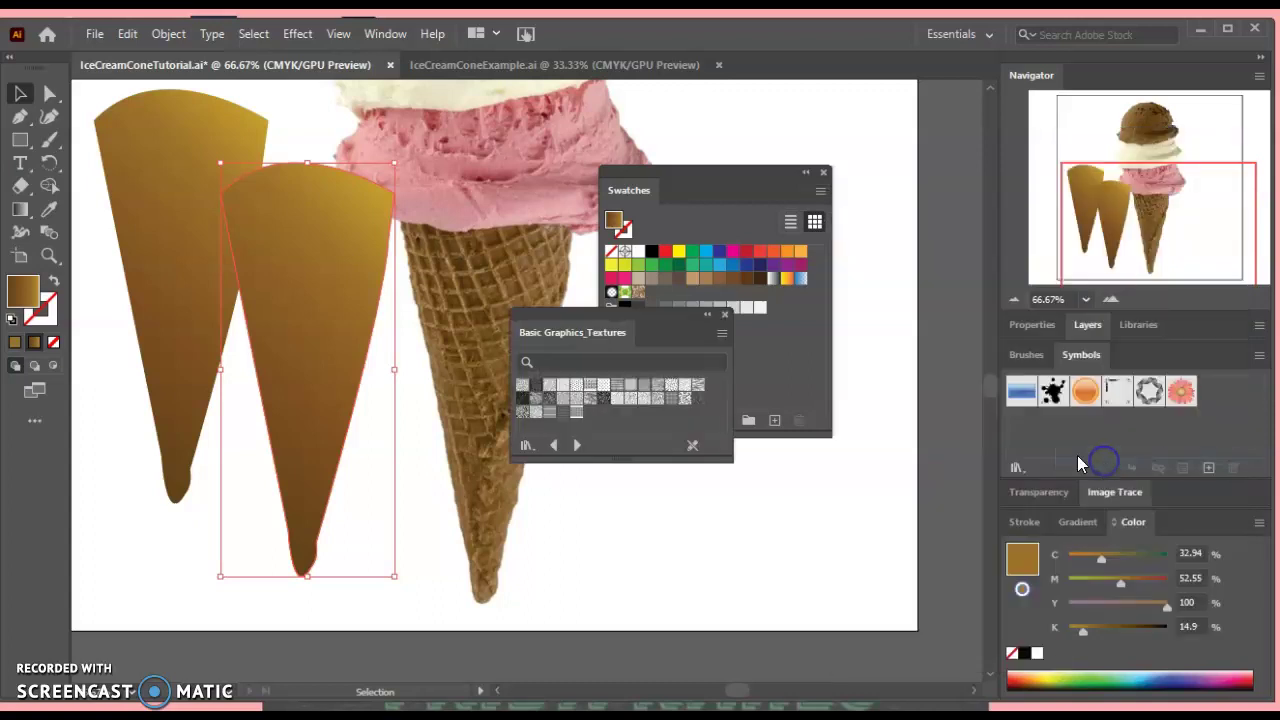
# Try speckle, crosshatch, dot, wavy and line textures on the copied cone, ending on small oval sprinkles
pyautogui.click(524, 387)
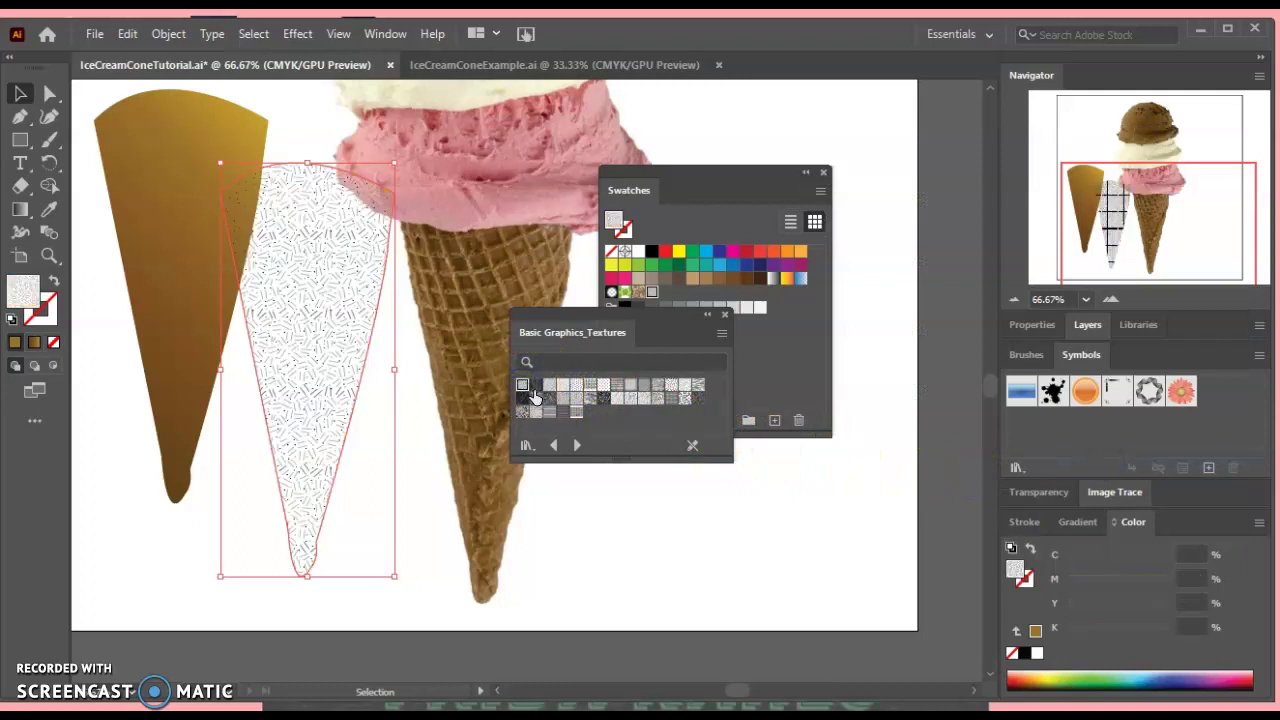
pyautogui.click(536, 385)
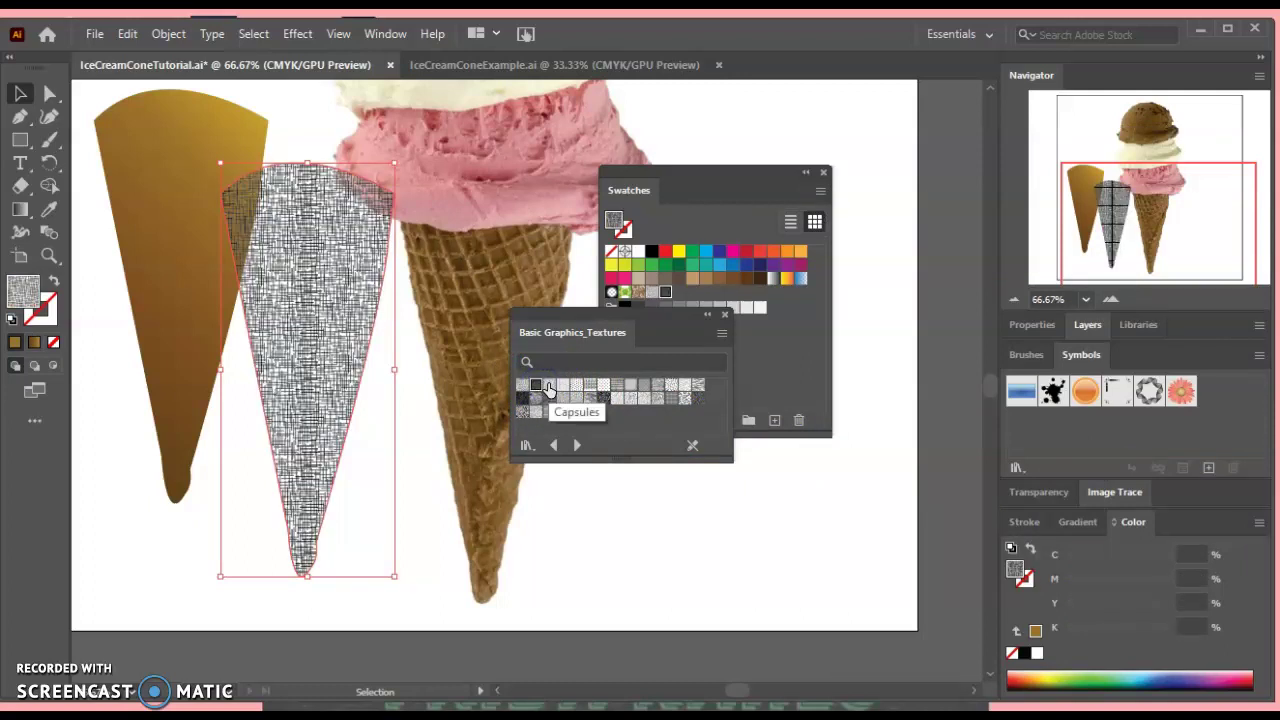
pyautogui.click(549, 386)
pyautogui.click(578, 386)
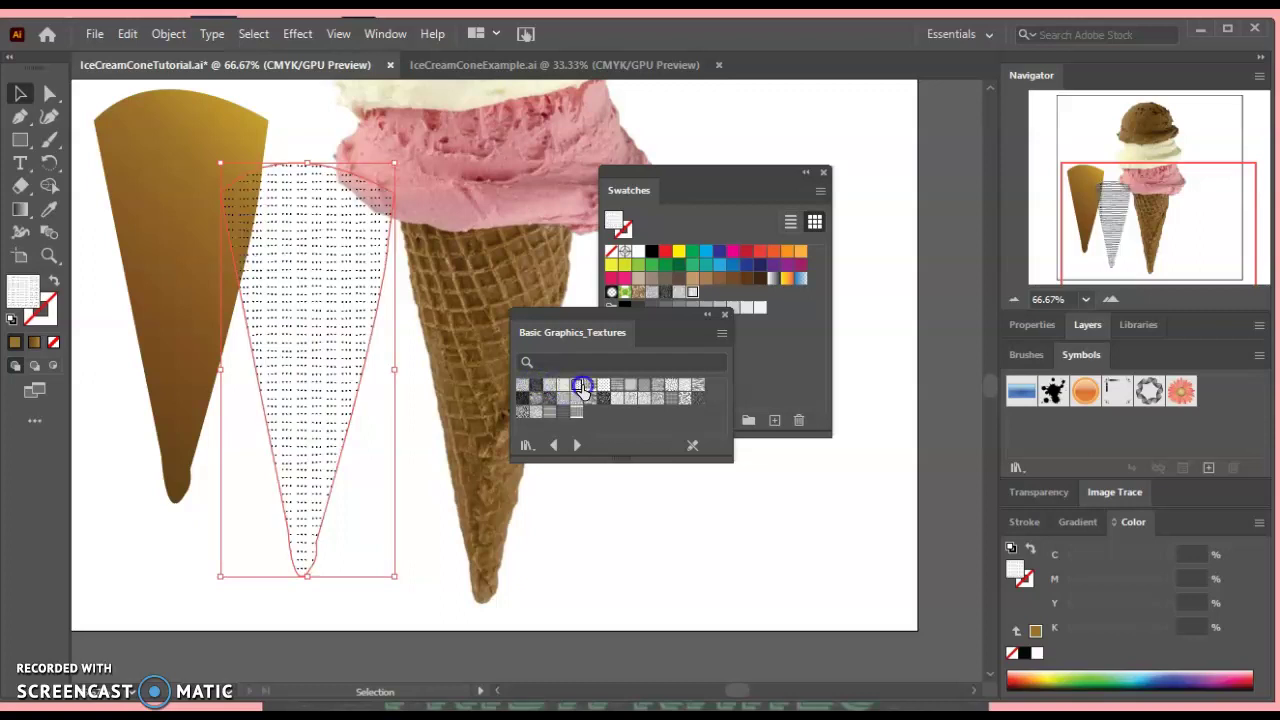
pyautogui.click(603, 386)
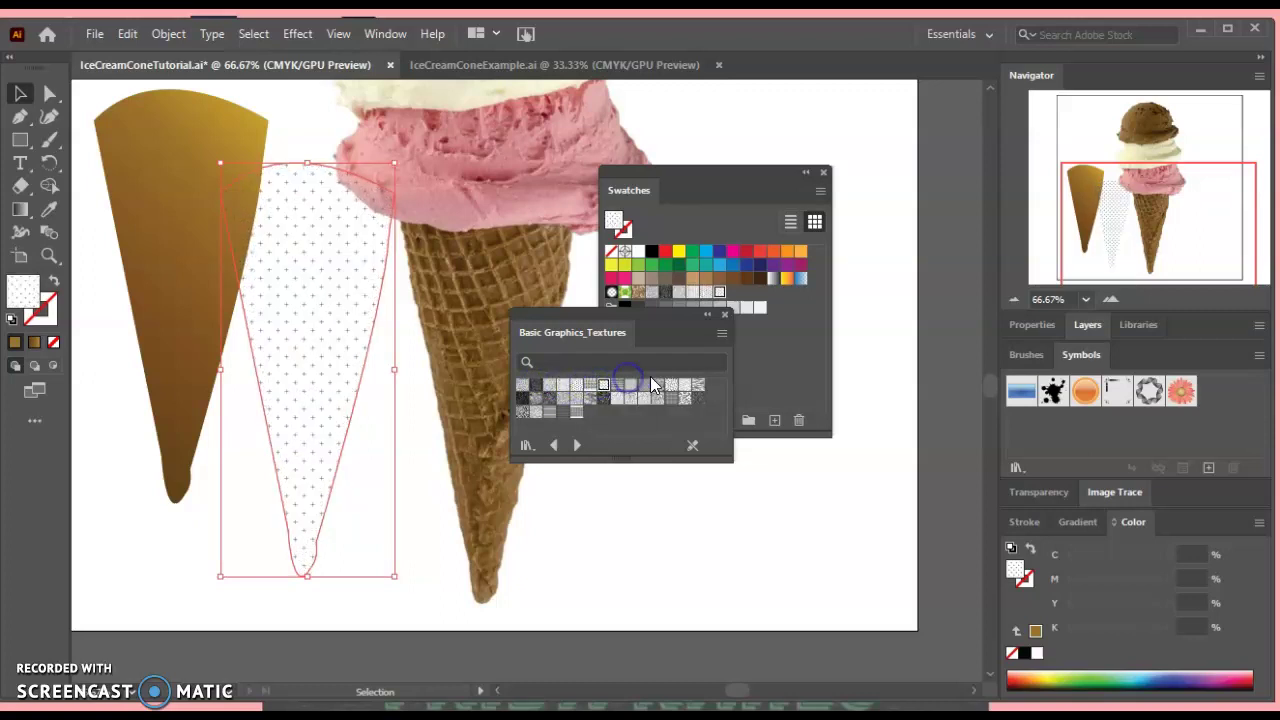
pyautogui.click(646, 385)
pyautogui.click(659, 385)
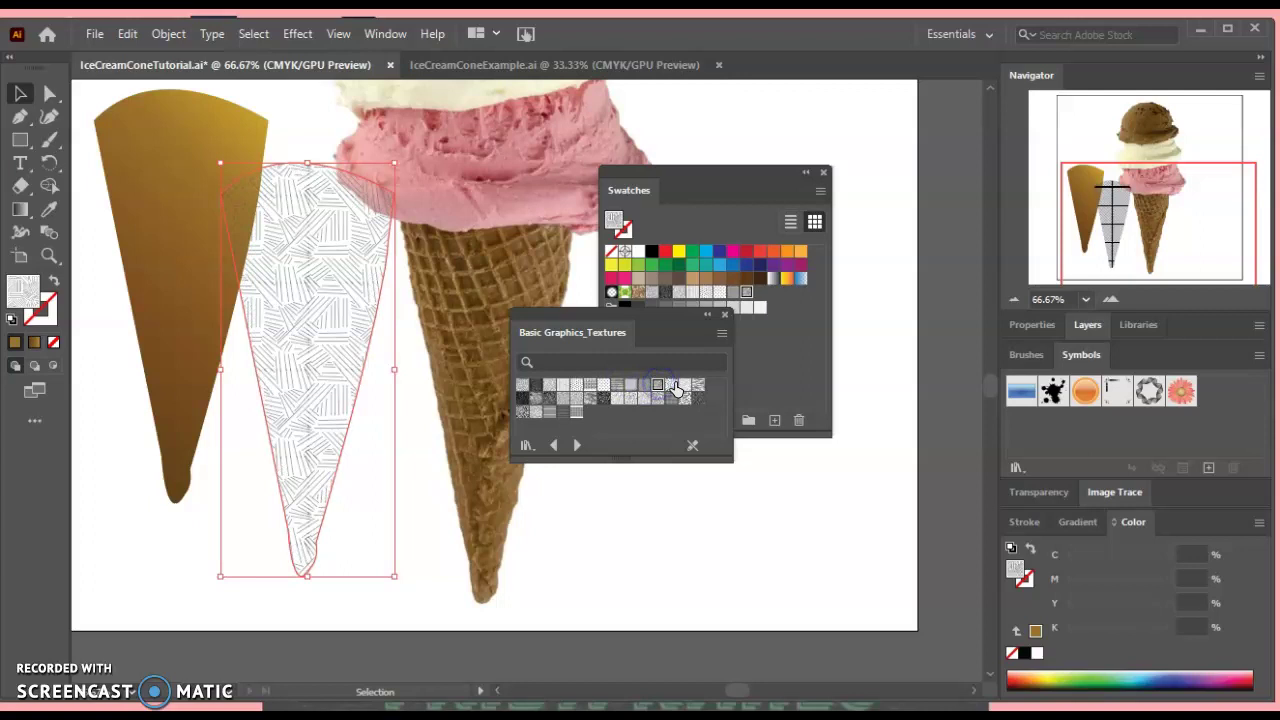
pyautogui.click(671, 385)
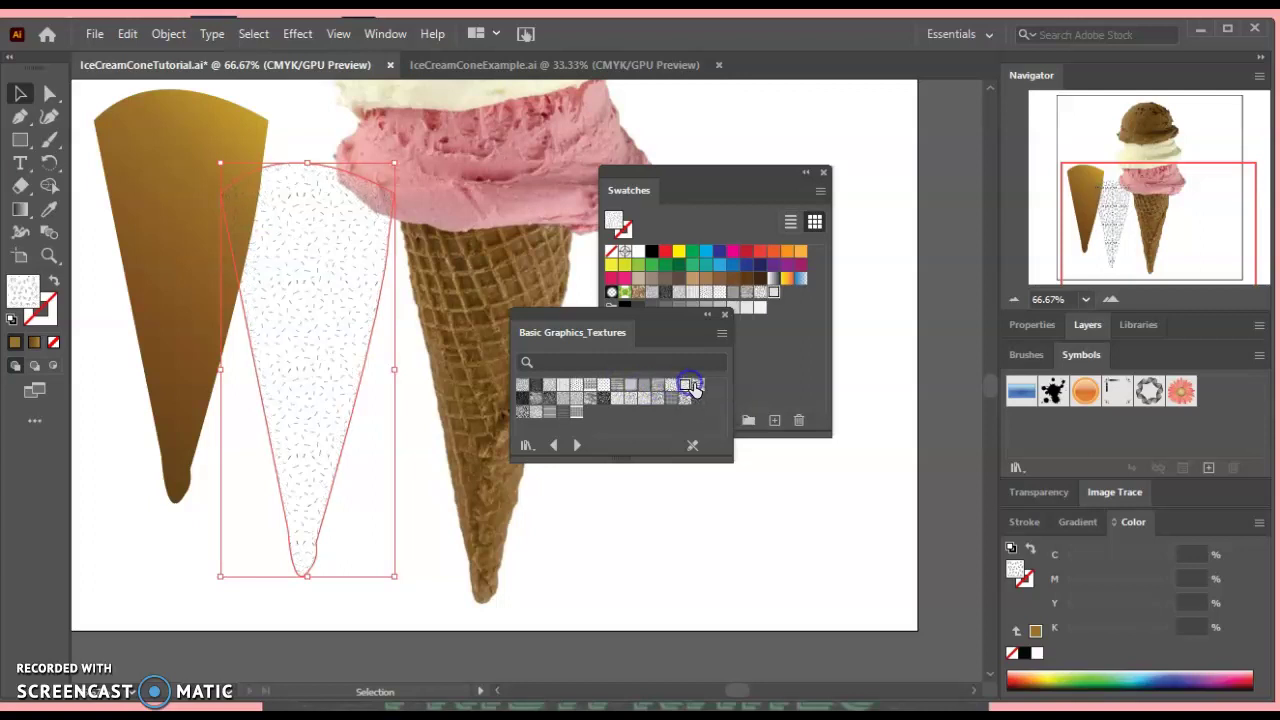
pyautogui.click(698, 385)
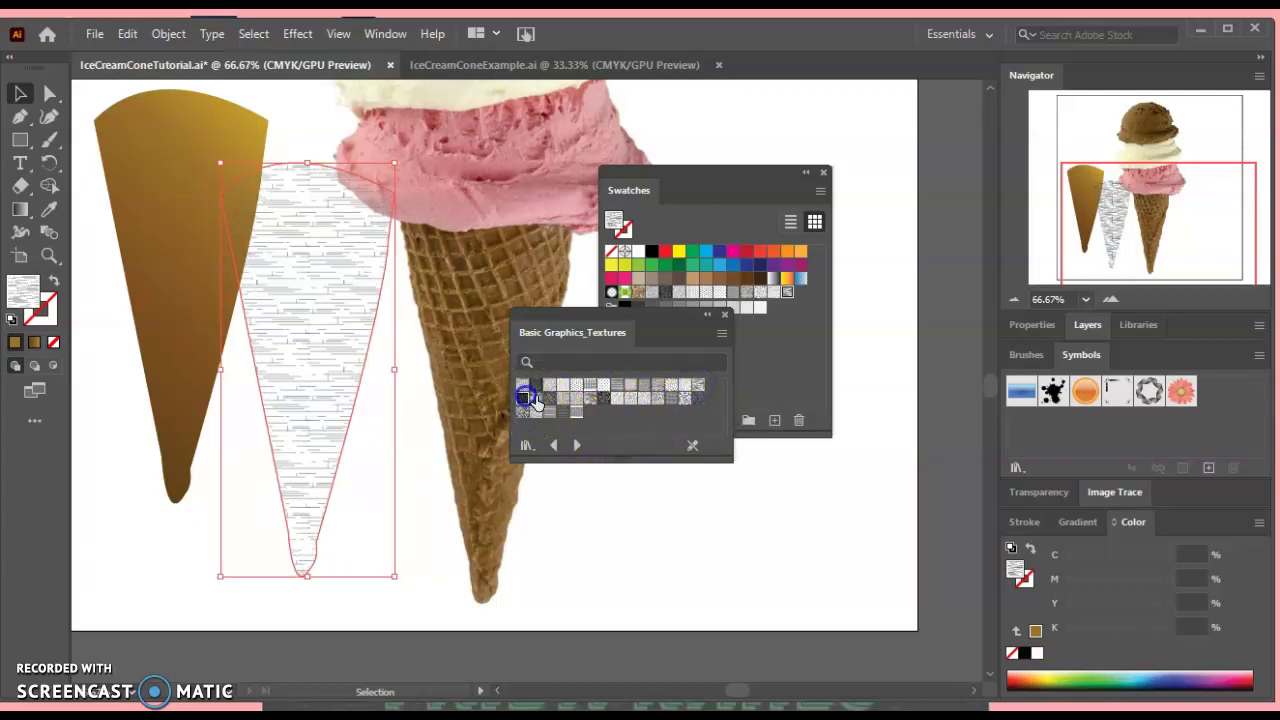
pyautogui.click(524, 397)
pyautogui.click(536, 397)
pyautogui.click(564, 399)
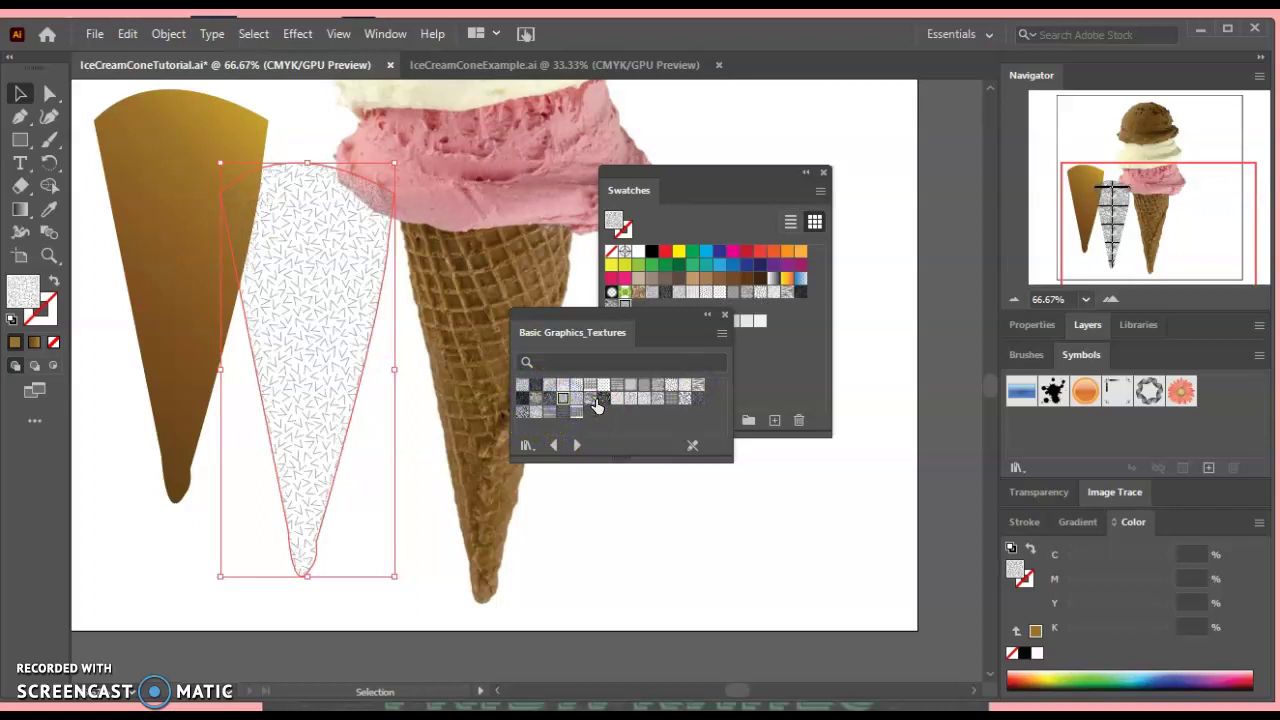
pyautogui.click(543, 412)
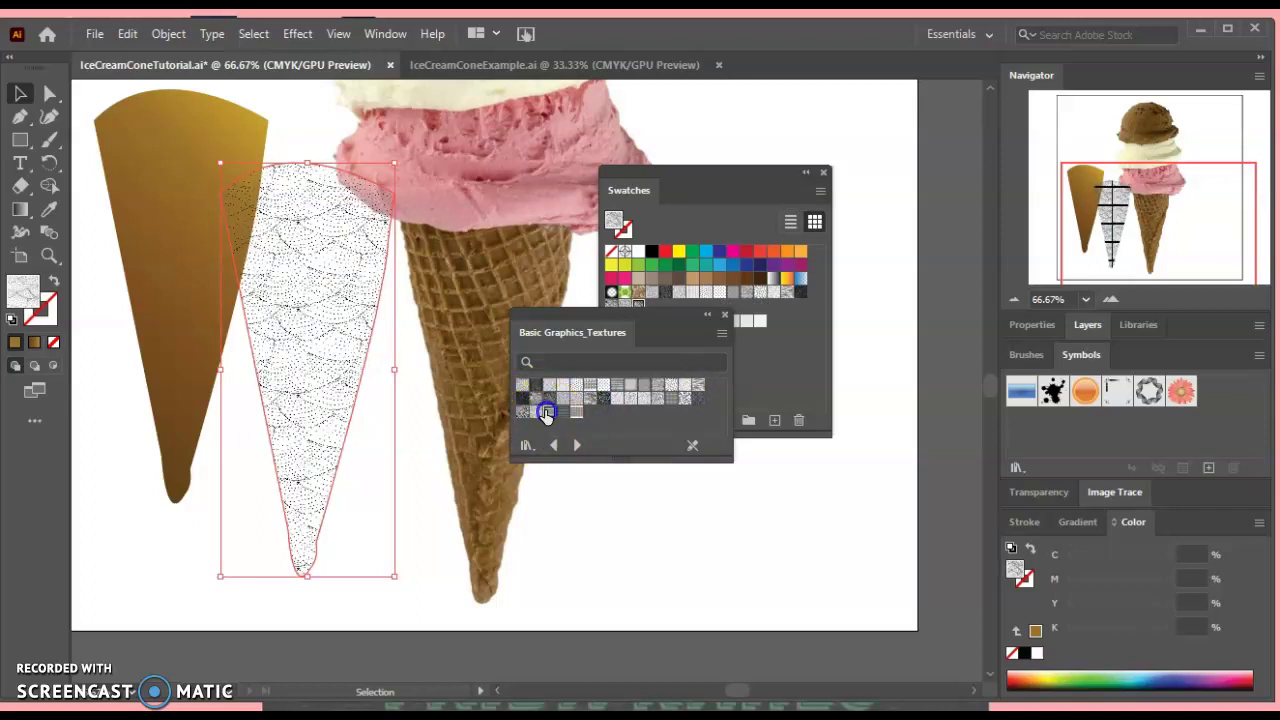
pyautogui.click(533, 410)
pyautogui.click(522, 413)
pyautogui.click(522, 412)
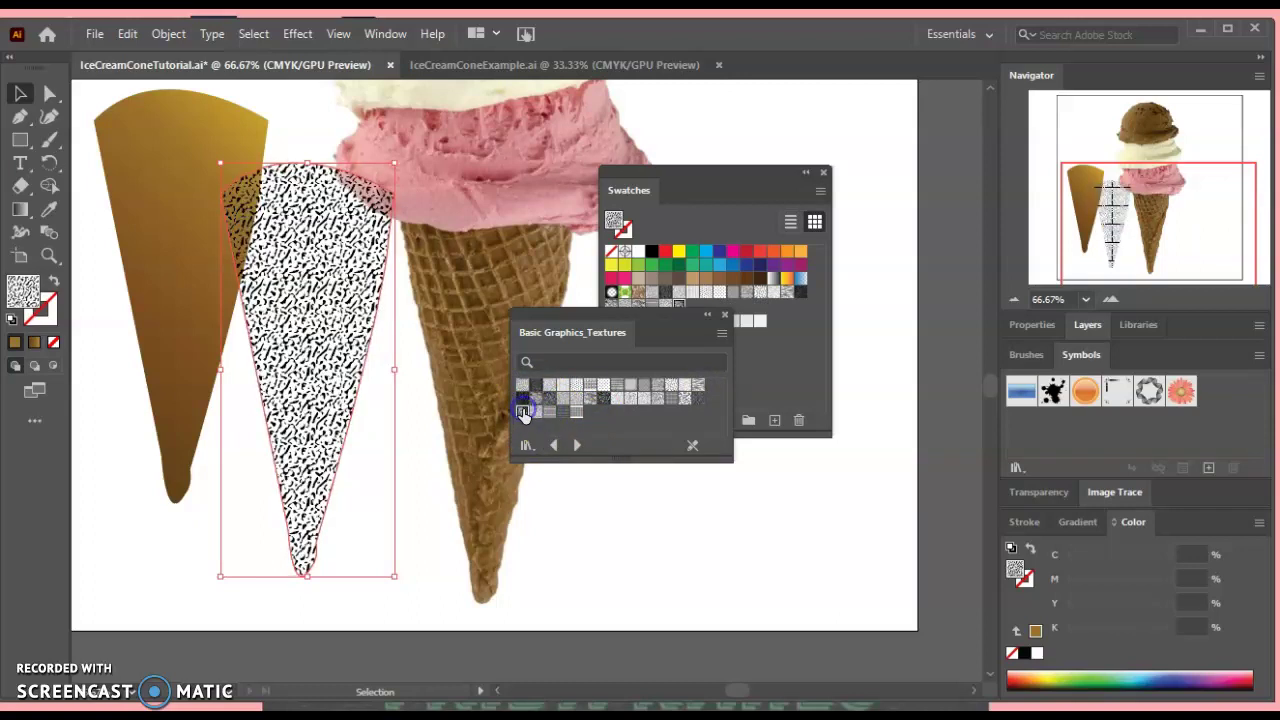
pyautogui.click(543, 387)
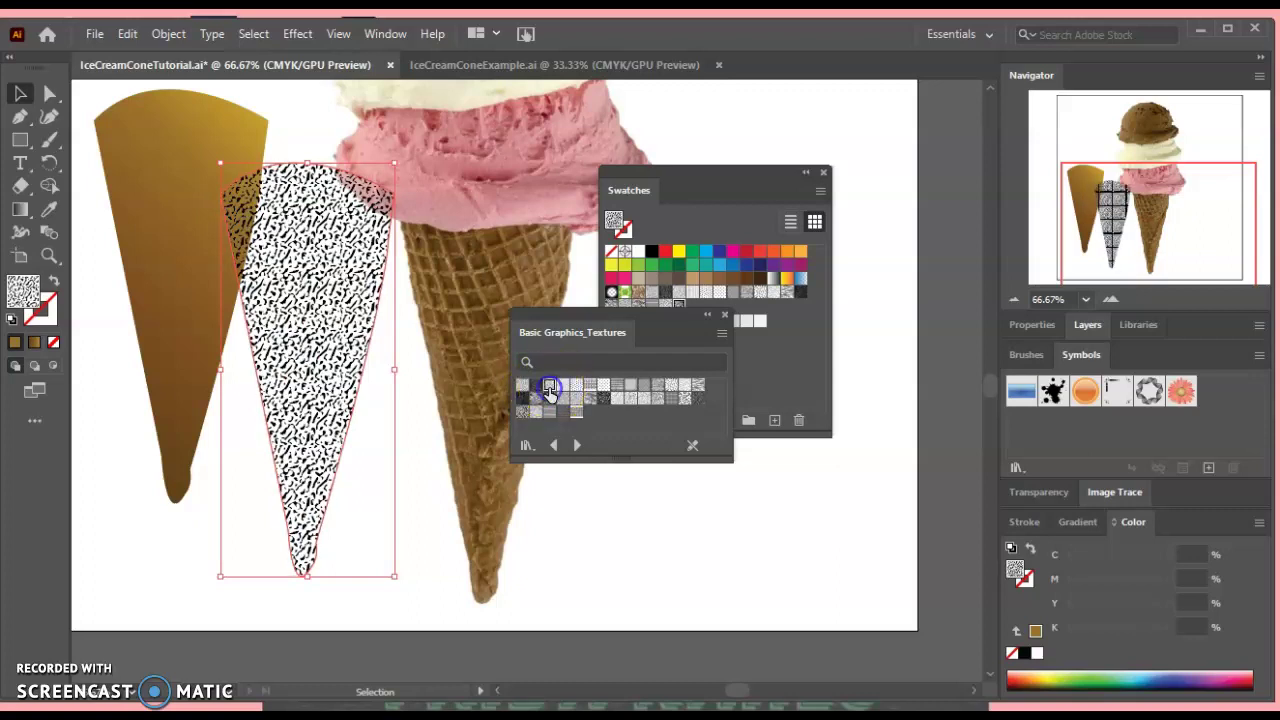
pyautogui.click(563, 388)
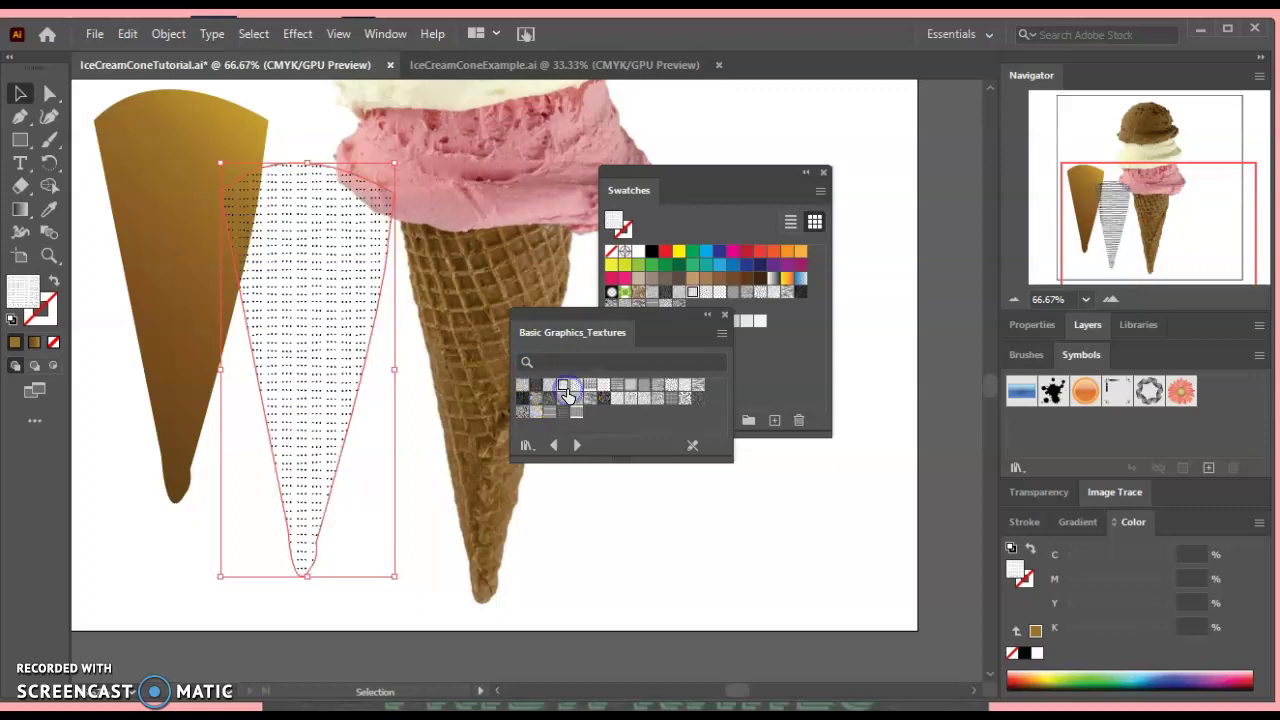
pyautogui.click(580, 388)
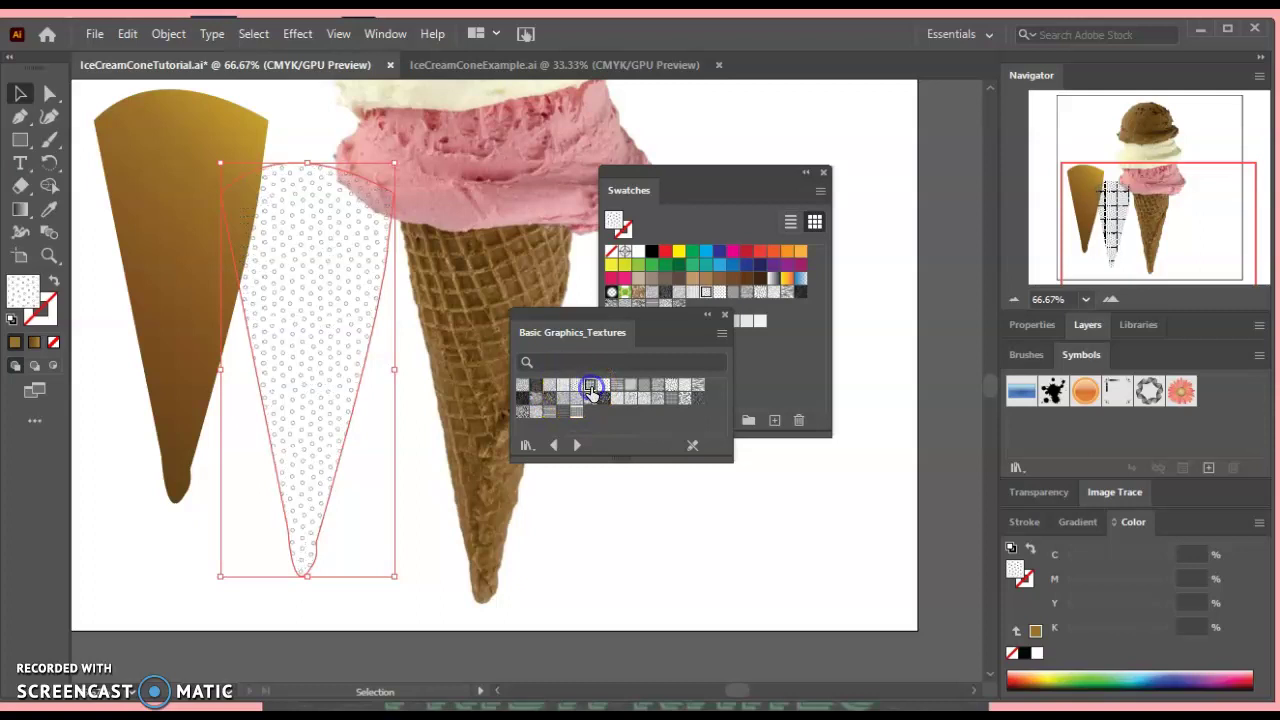
pyautogui.click(591, 388)
pyautogui.click(604, 386)
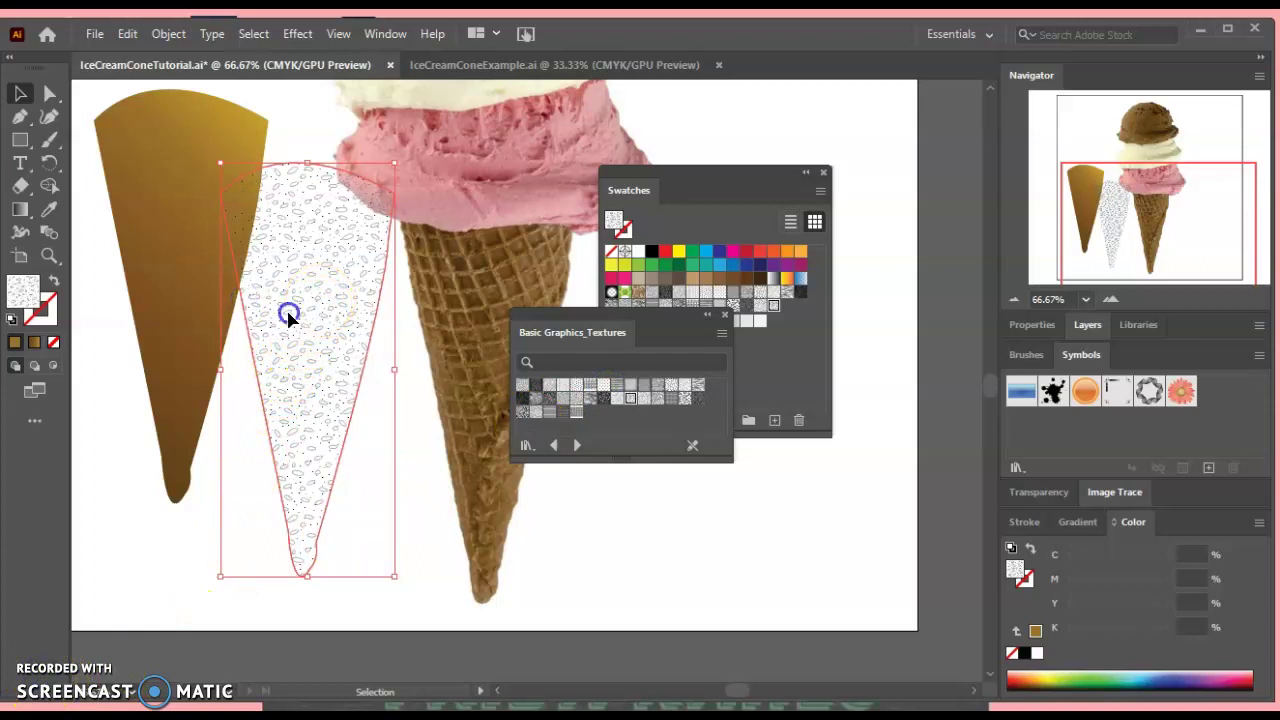
# Lay the textured cone over the gold cone, zoom in on it, and dock the texture library with the swatches
pyautogui.moveTo(288, 315); pyautogui.dragTo(148, 258)
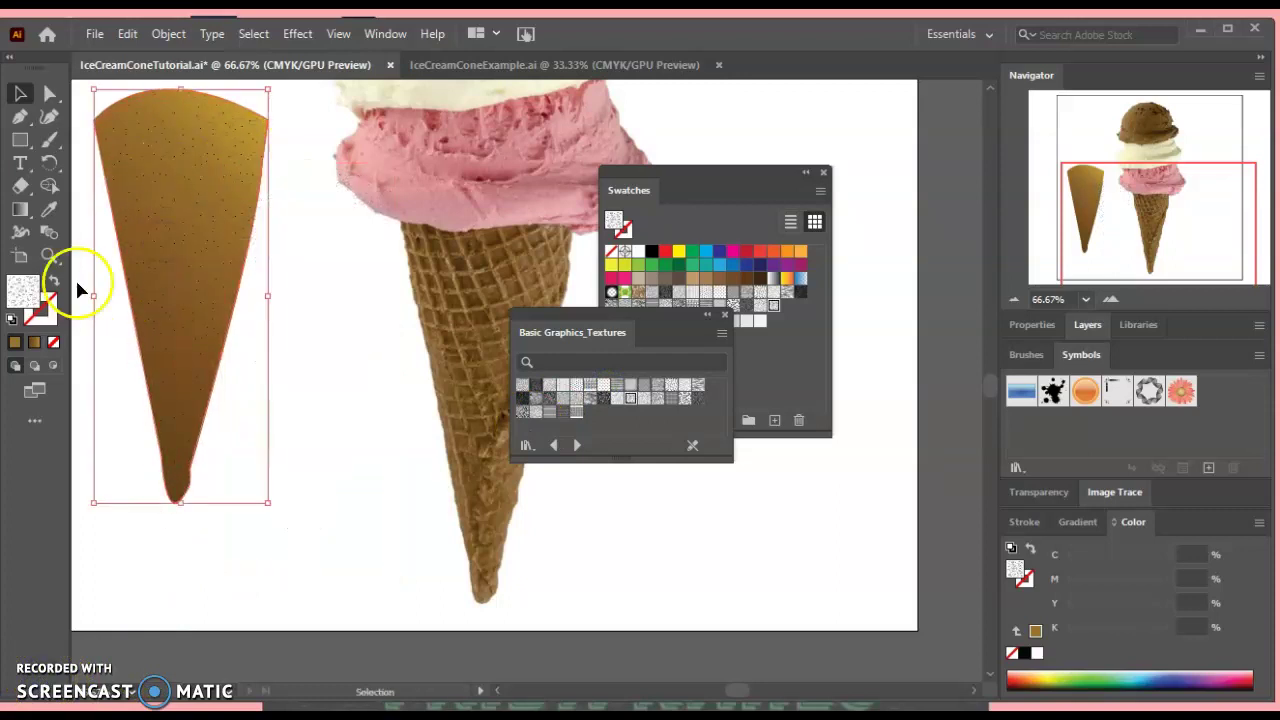
pyautogui.click(1111, 299)
pyautogui.click(1111, 299)
pyautogui.moveTo(1157, 220); pyautogui.dragTo(1112, 192)
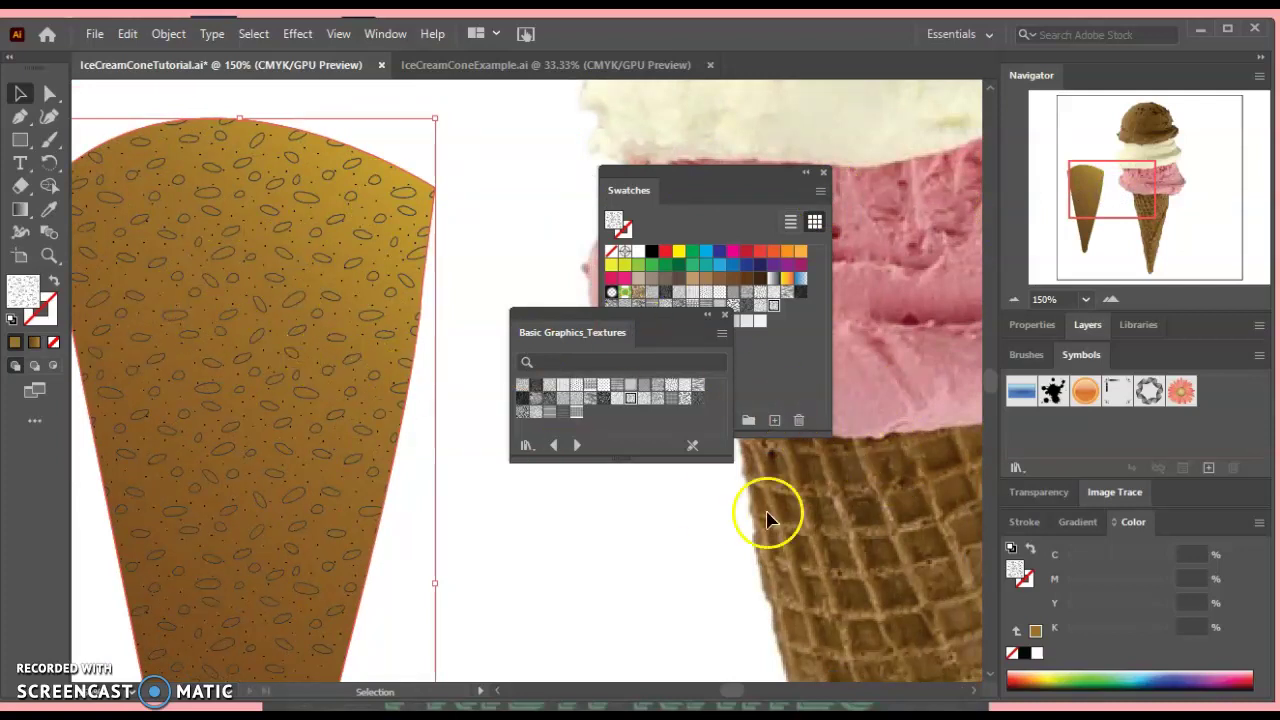
pyautogui.click(528, 324)
pyautogui.moveTo(528, 324); pyautogui.dragTo(677, 194)
# Try Multiply, Color Burn, Color Dodge, Hard Light and Soft Light on the texture, settling on Overlay
pyautogui.moveTo(1033, 492); pyautogui.dragTo(560, 196)
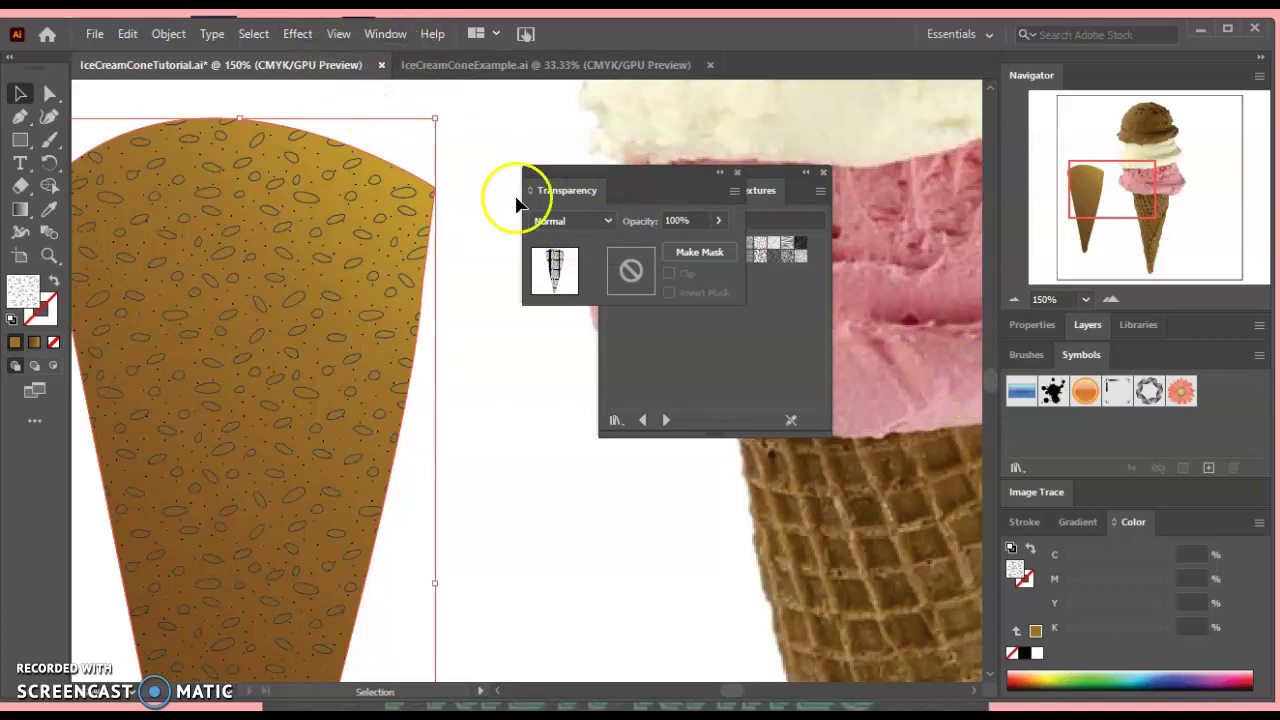
pyautogui.click(568, 221)
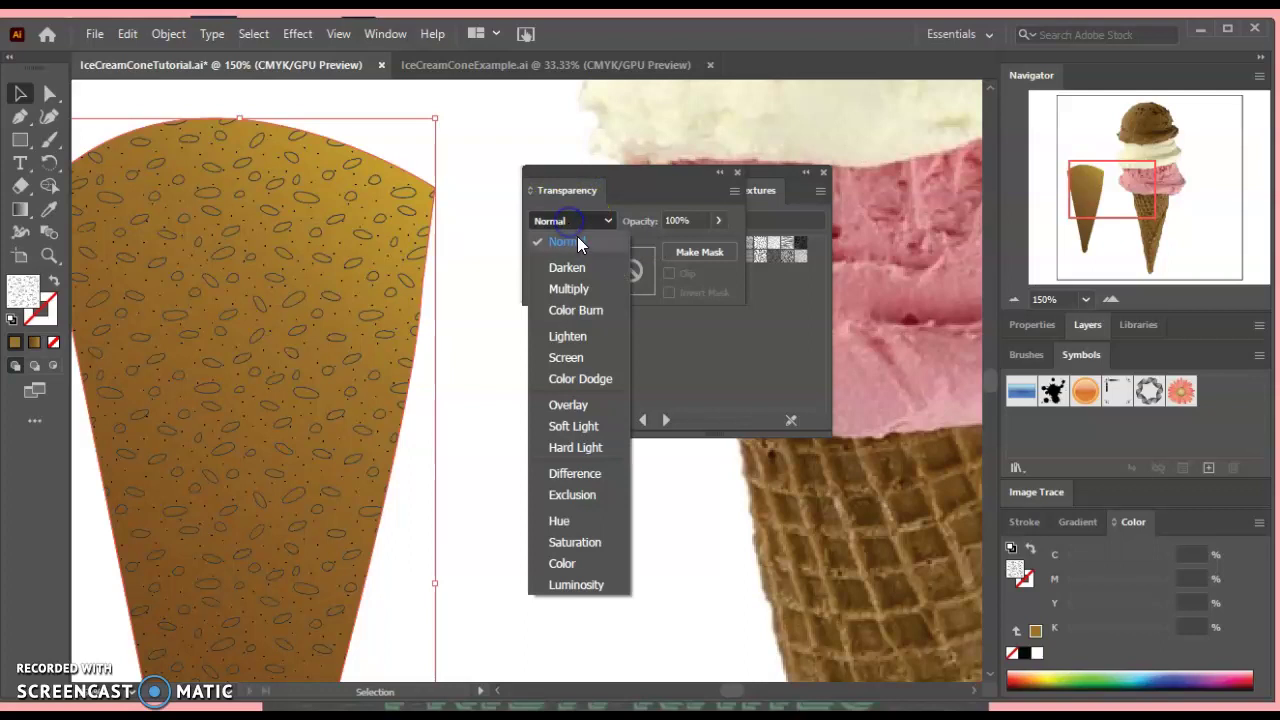
pyautogui.click(575, 289)
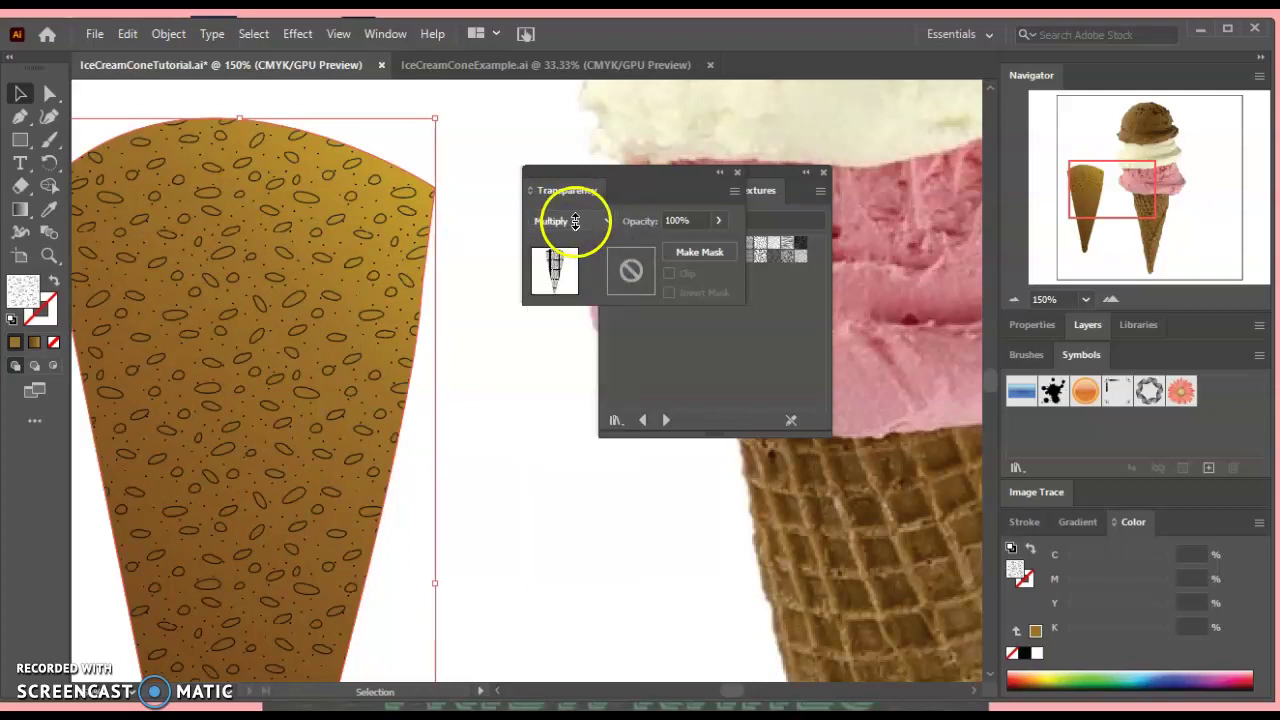
pyautogui.press('Down')
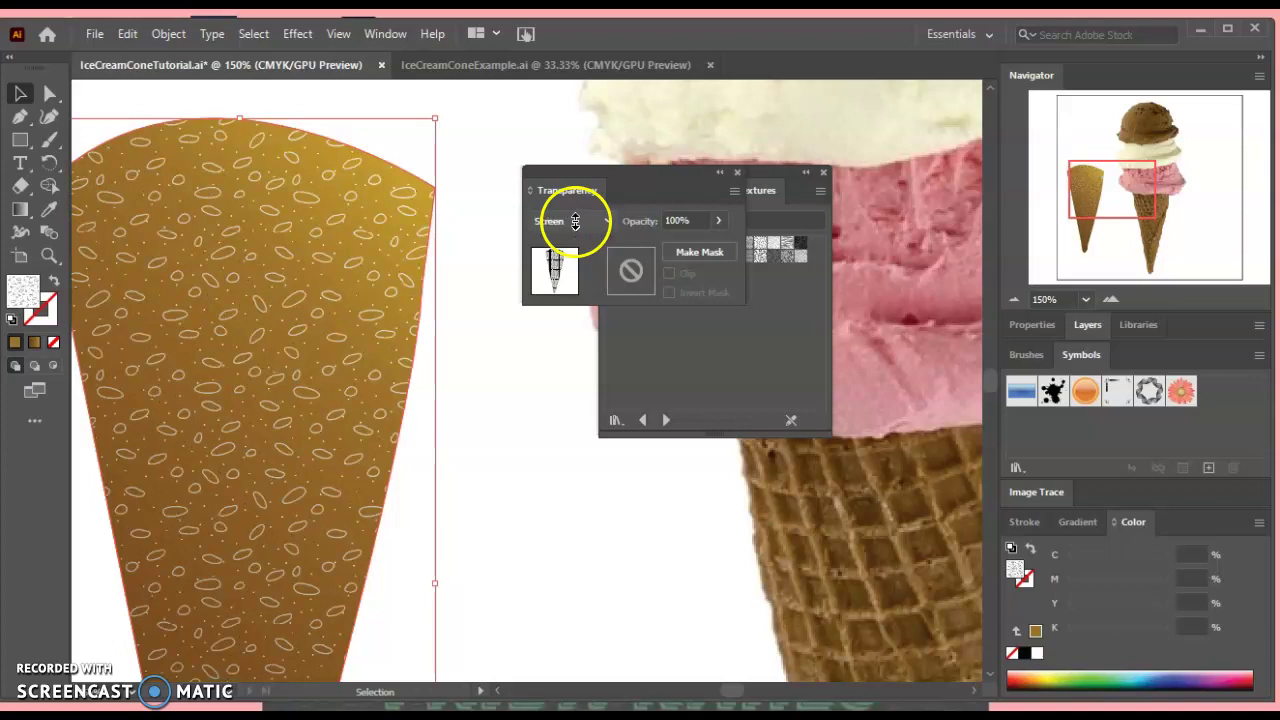
pyautogui.press('Down')
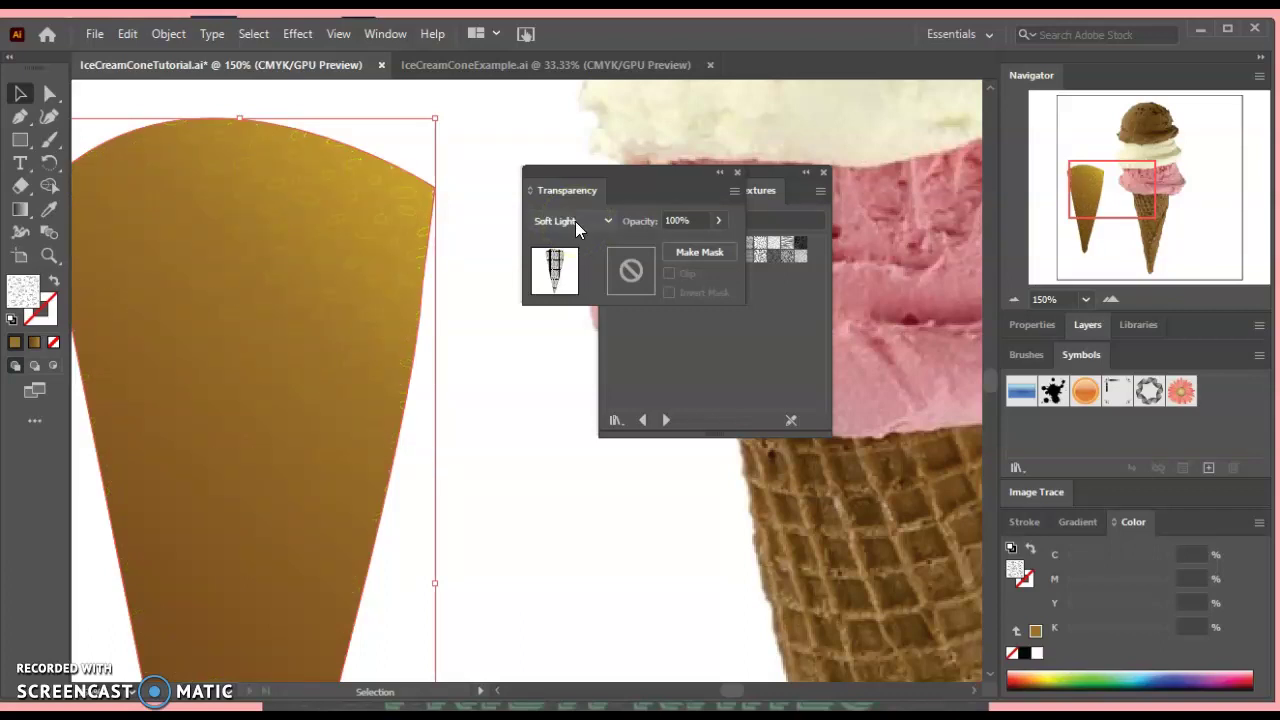
pyautogui.press('Down')
pyautogui.press('Down')
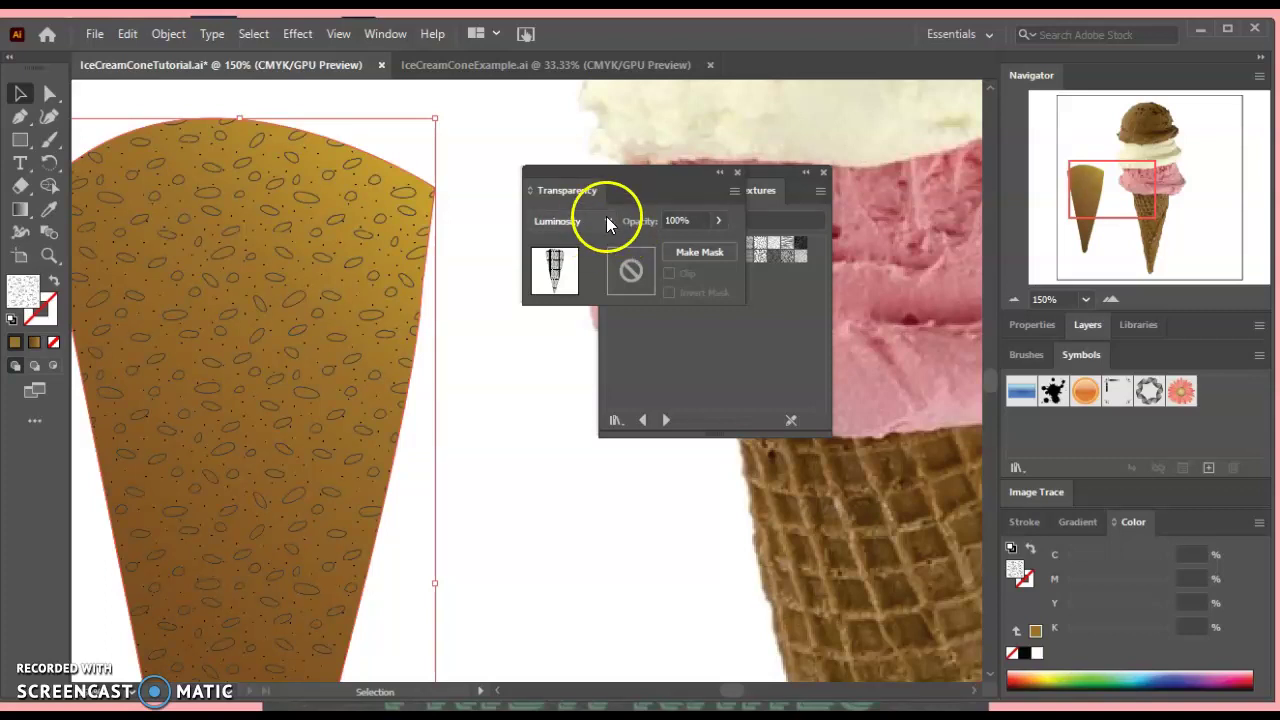
pyautogui.click(606, 222)
pyautogui.click(588, 425)
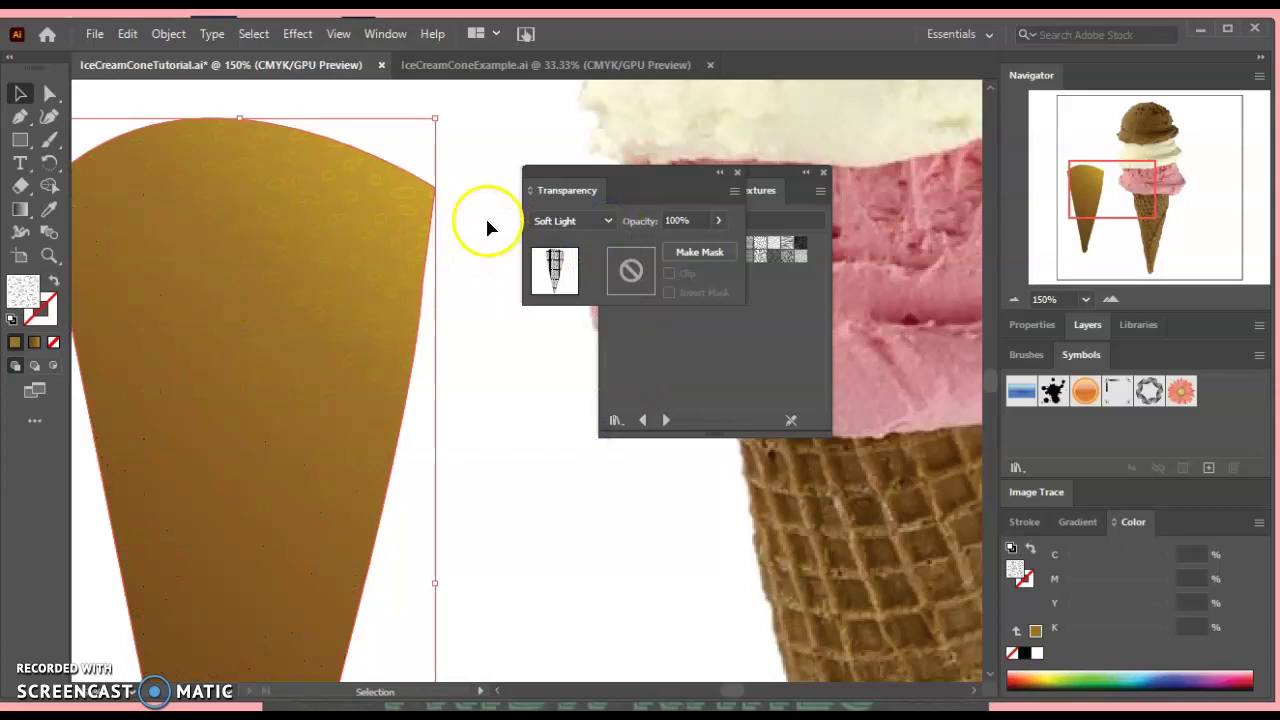
pyautogui.click(563, 220)
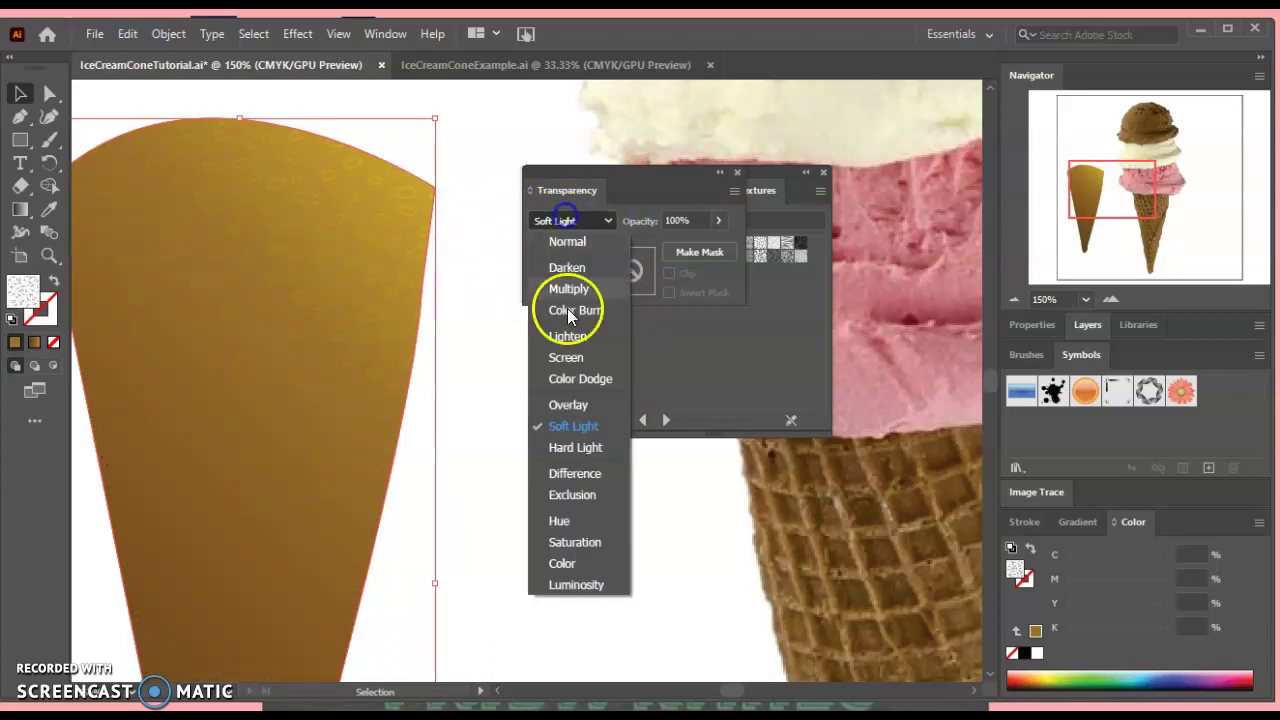
pyautogui.click(571, 404)
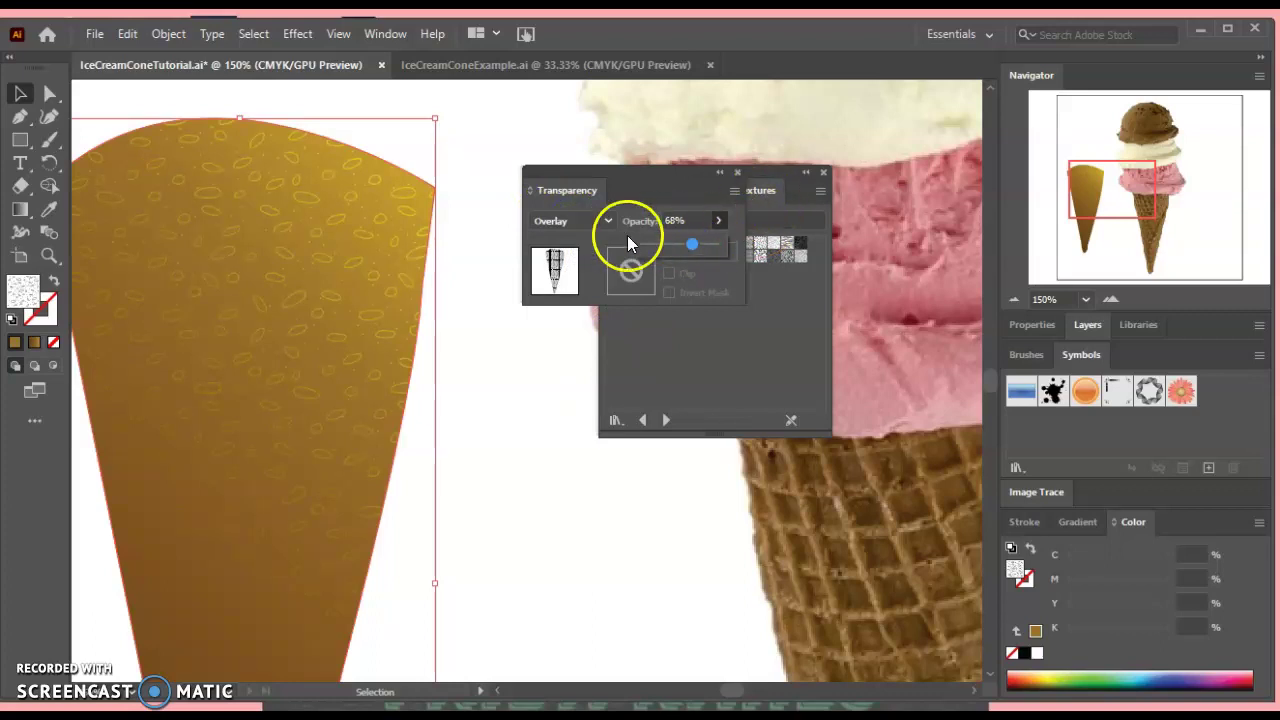
pyautogui.click(1011, 299)
# Dock the Transparency panel, move the gold cone up-left, and view the photo cone's lower part at 100%
pyautogui.click(1012, 300)
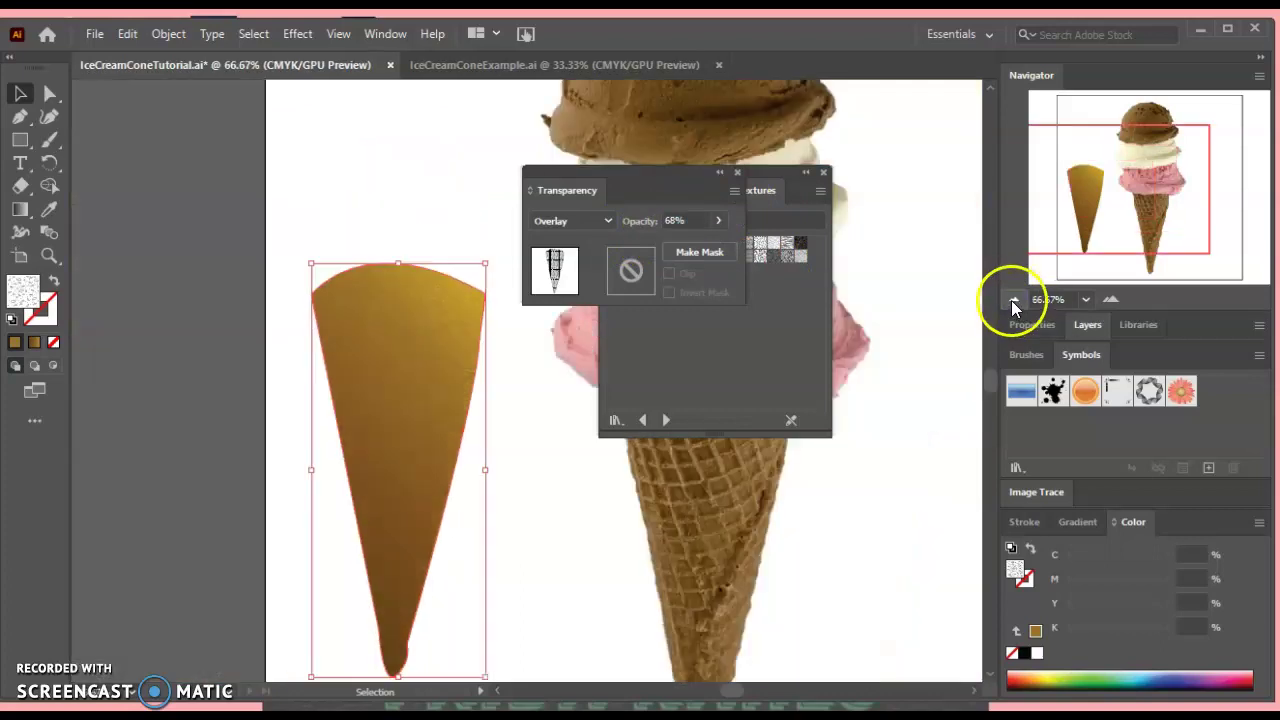
pyautogui.moveTo(603, 195); pyautogui.dragTo(1062, 342)
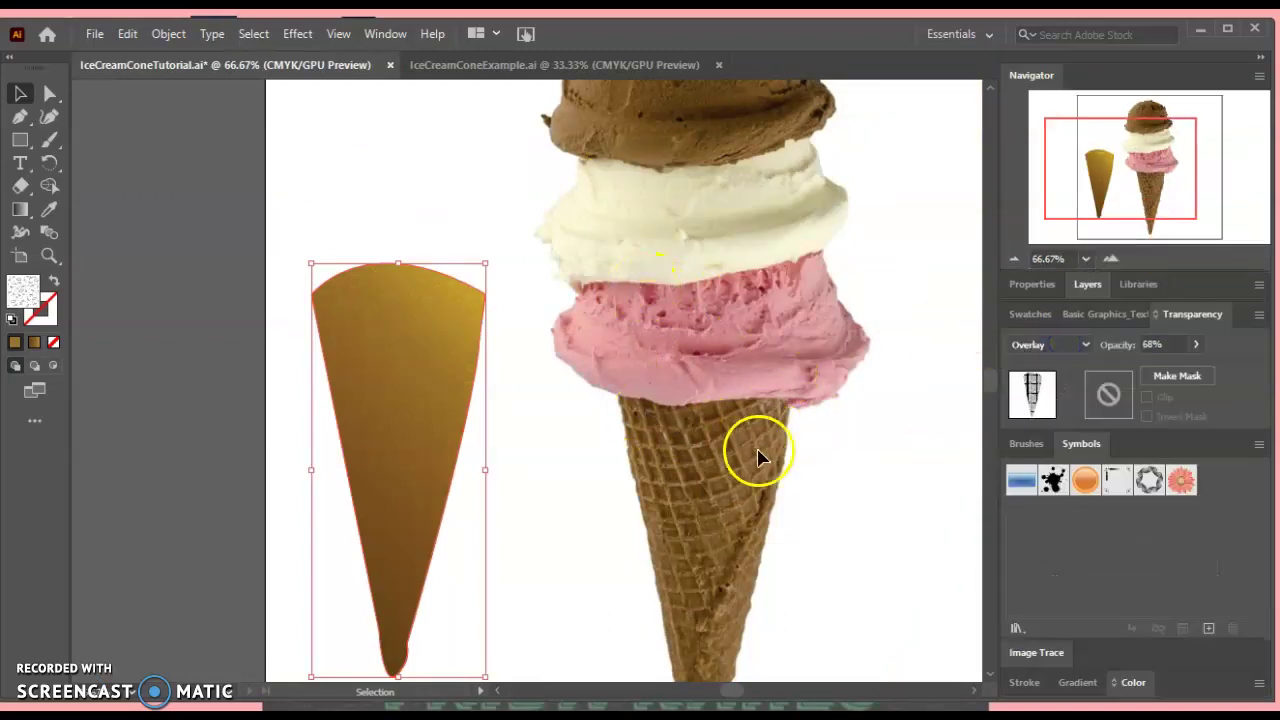
pyautogui.moveTo(1044, 213); pyautogui.dragTo(1135, 180)
pyautogui.keyDown('shift'); pyautogui.click(449, 511); pyautogui.keyUp('shift')
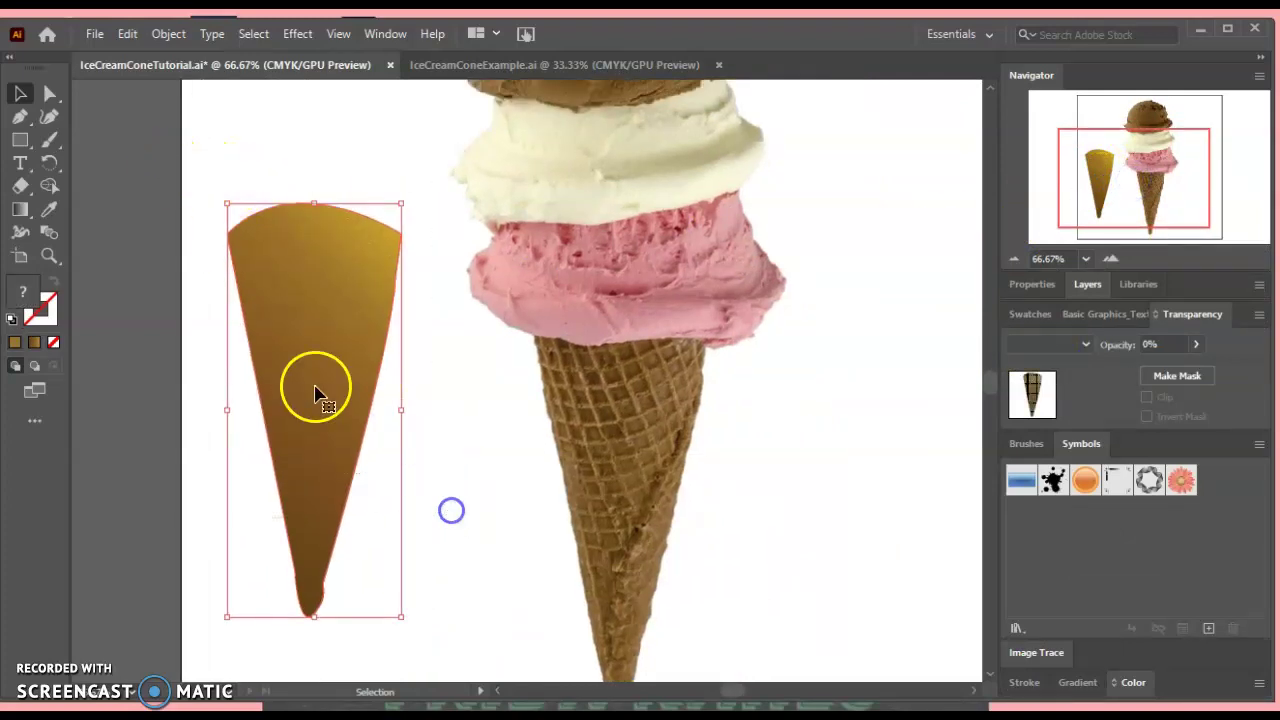
pyautogui.moveTo(318, 380); pyautogui.dragTo(257, 279)
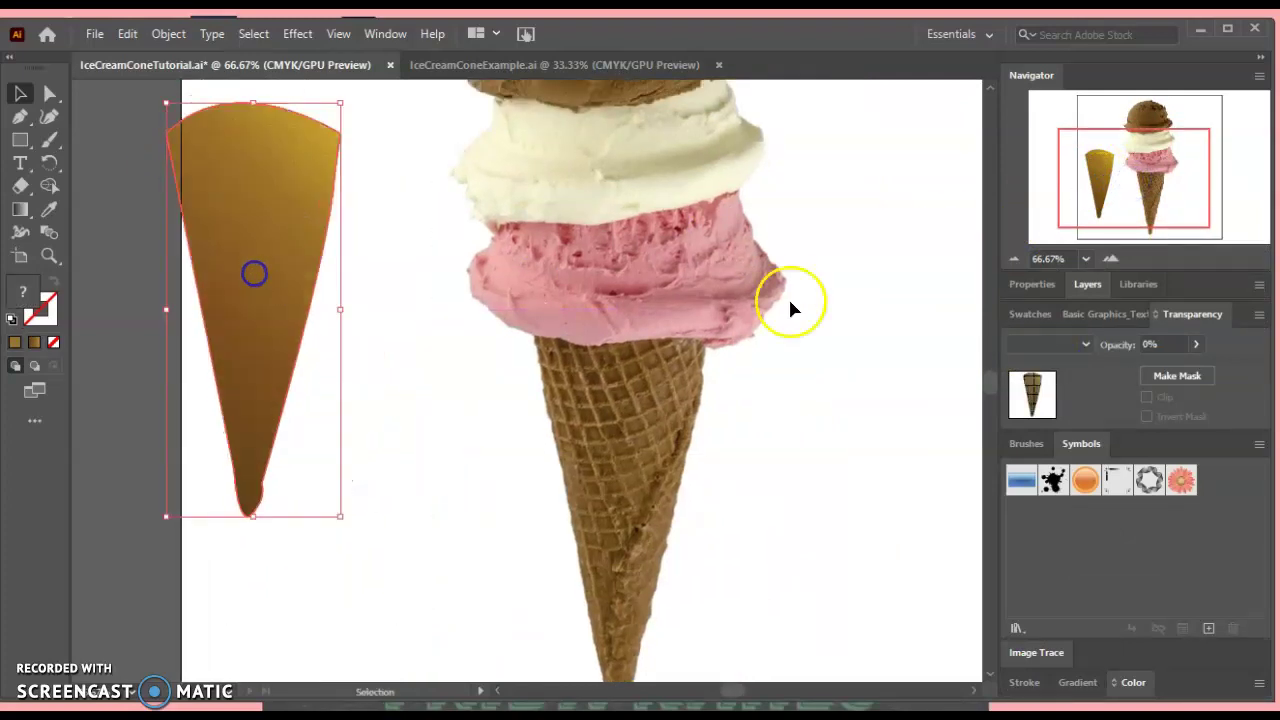
pyautogui.click(1112, 258)
pyautogui.moveTo(1117, 191); pyautogui.dragTo(1149, 198)
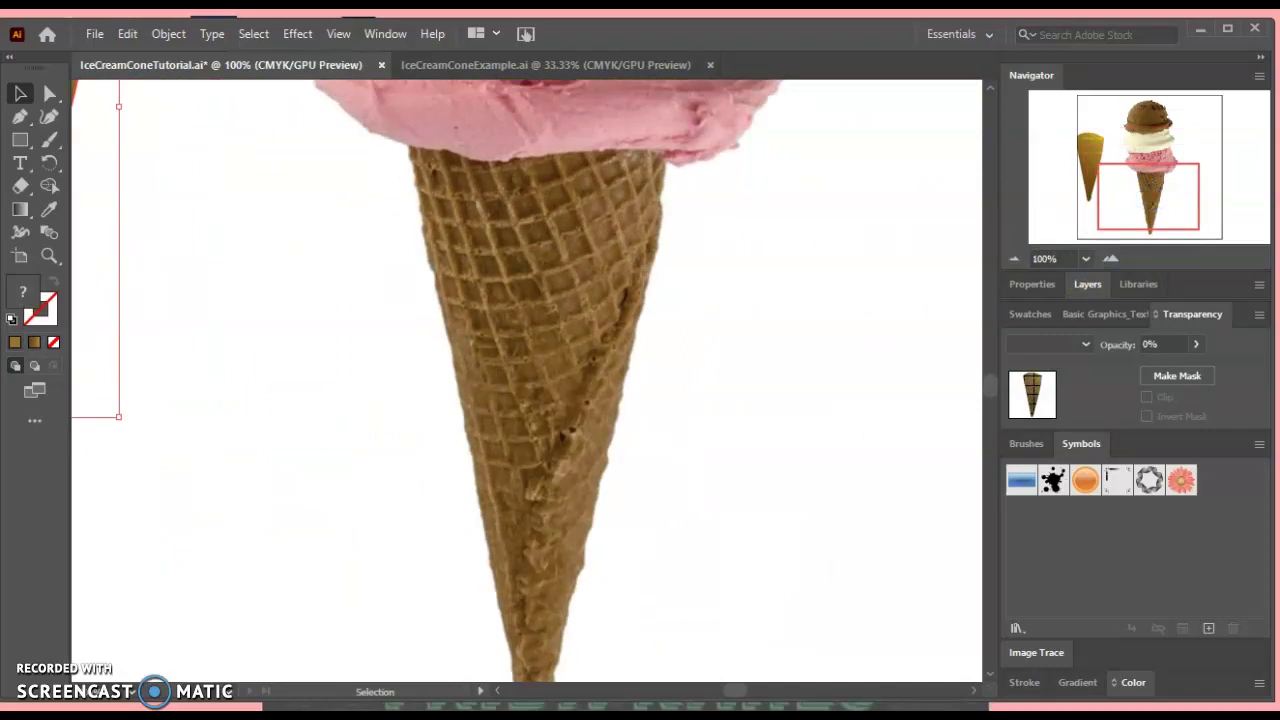
# Draw the first curved unfilled black stripe along the cone top at 3 pt stroke weight
pyautogui.click(22, 120)
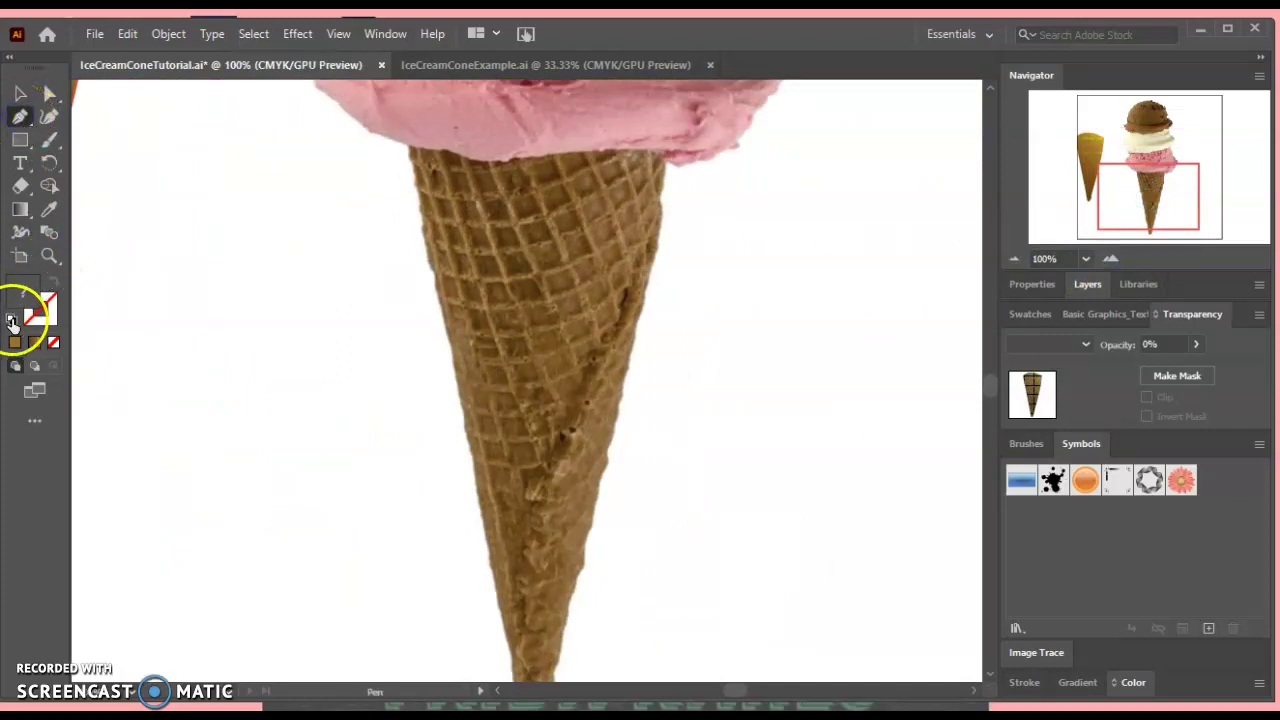
pyautogui.click(12, 320)
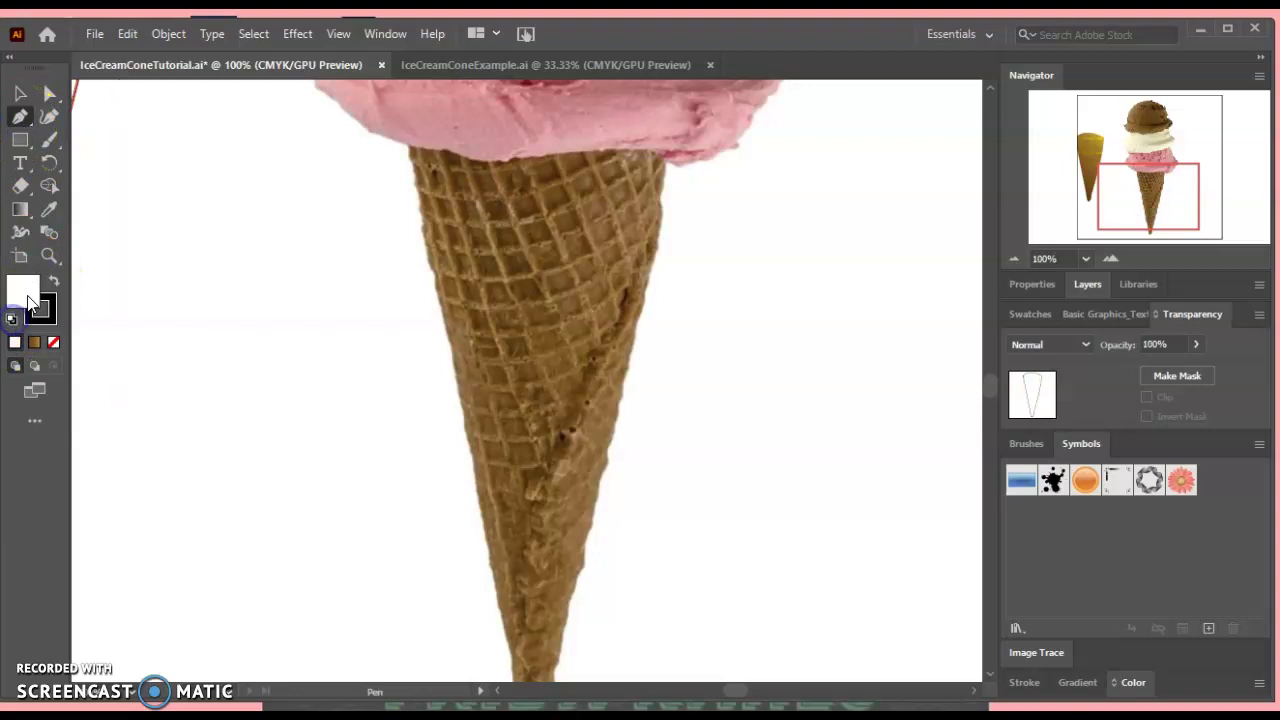
pyautogui.click(52, 344)
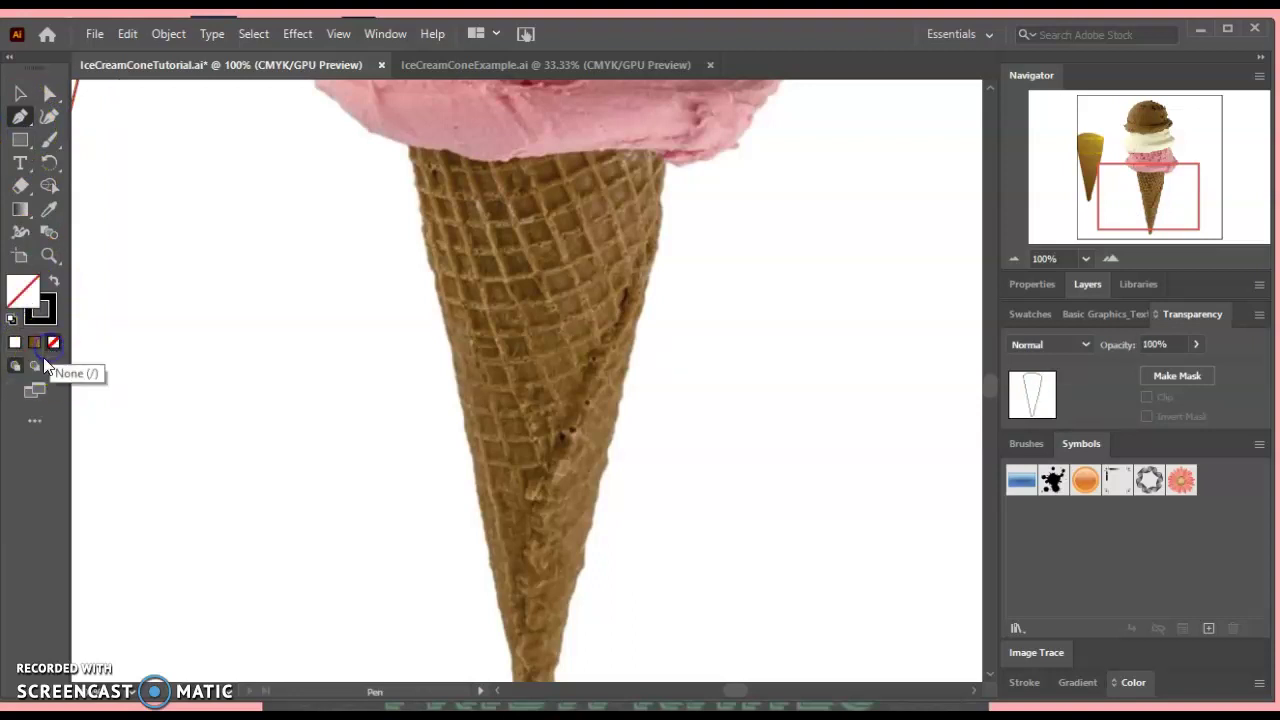
pyautogui.click(410, 158)
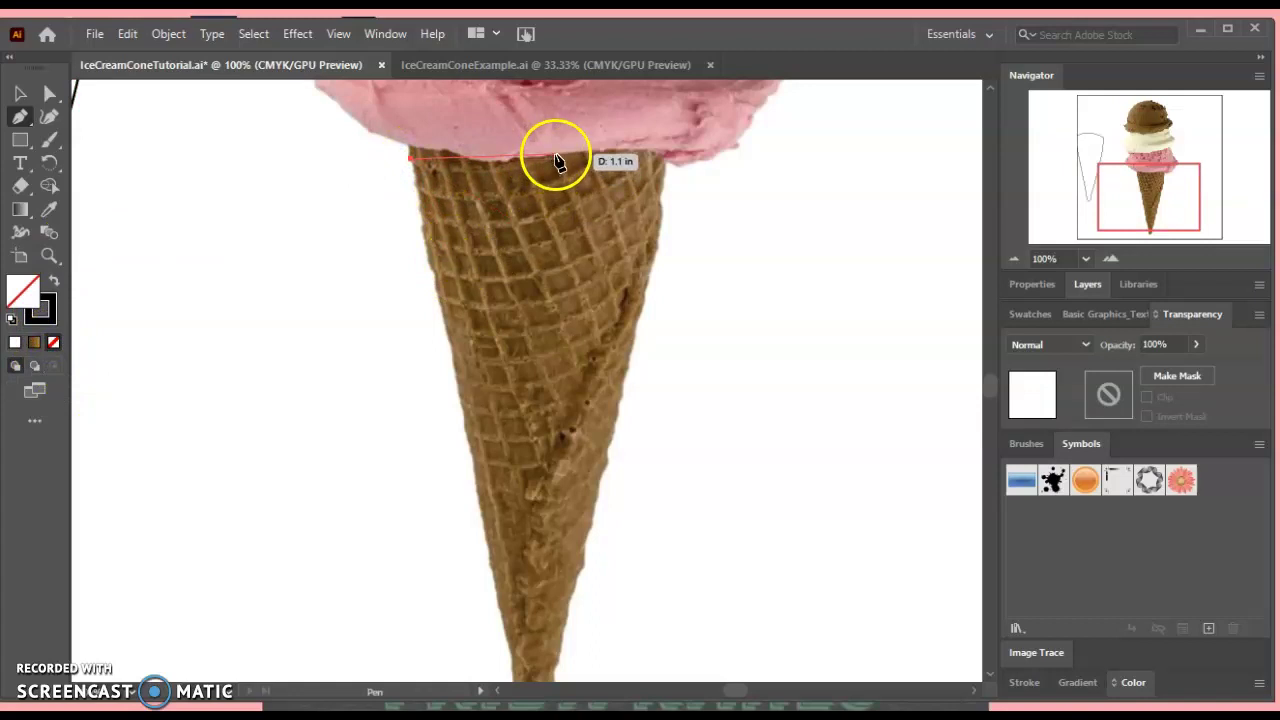
pyautogui.moveTo(556, 157); pyautogui.dragTo(574, 139)
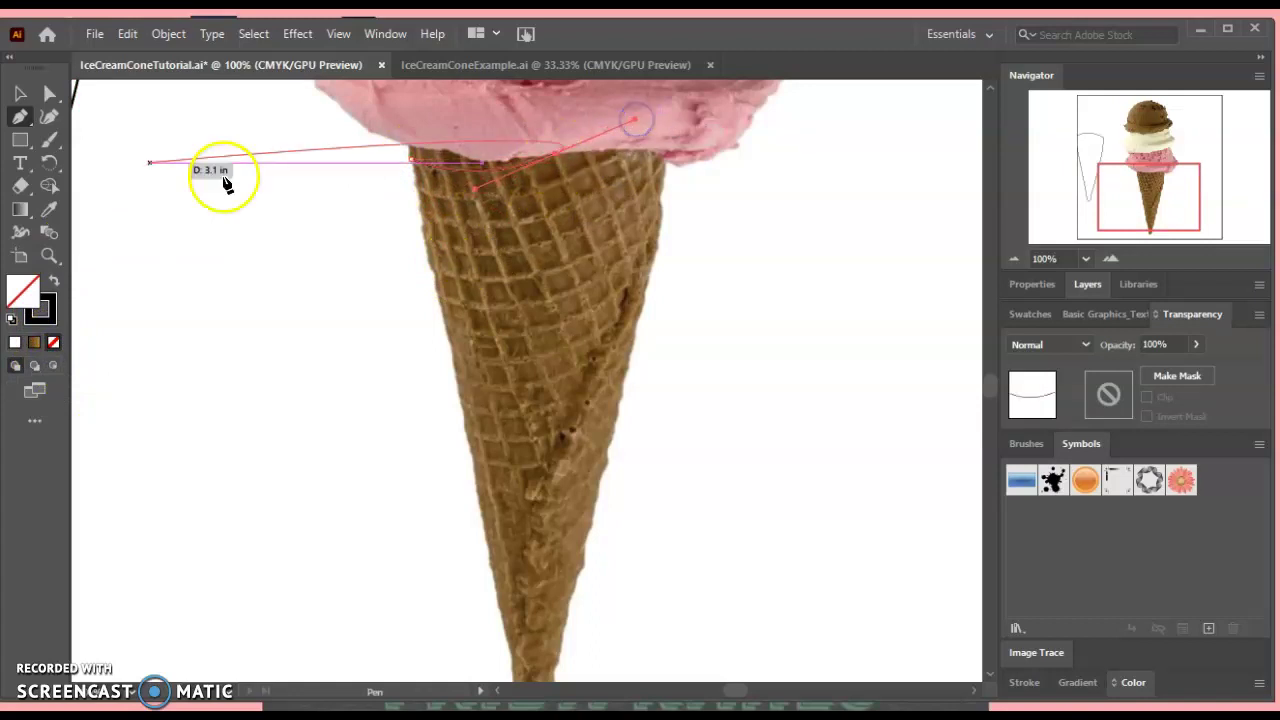
pyautogui.click(21, 93)
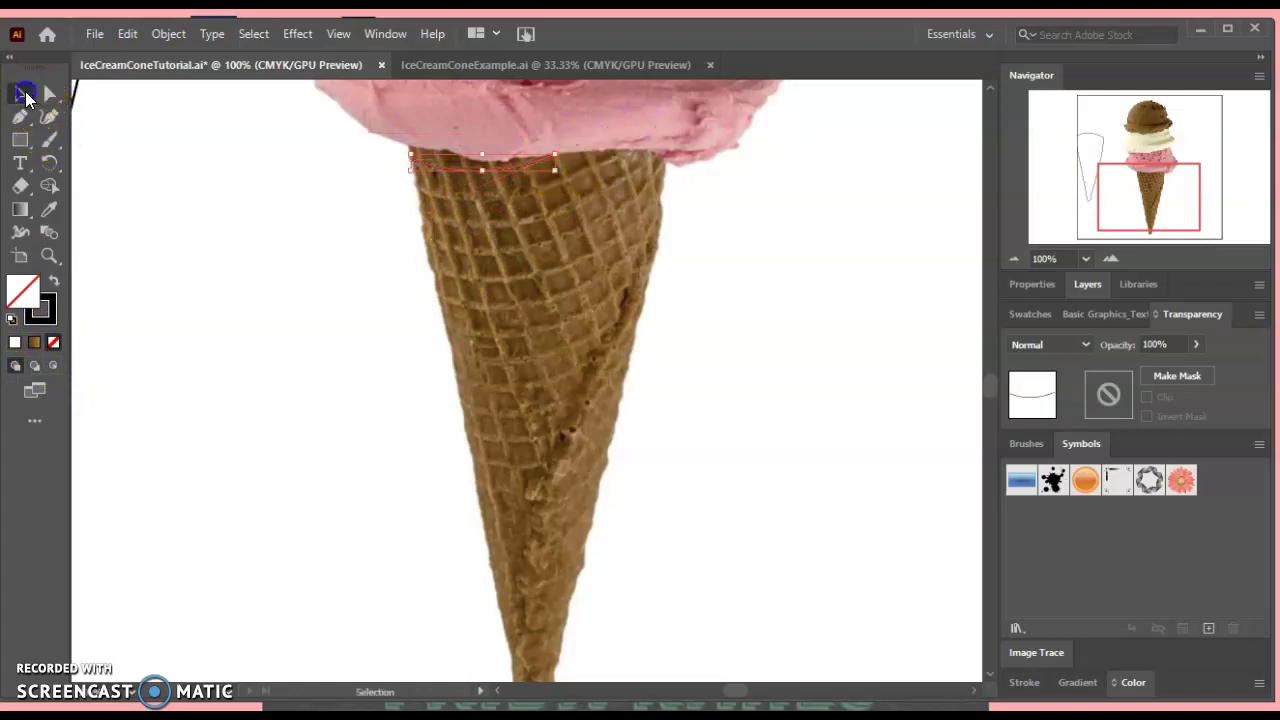
pyautogui.click(1024, 683)
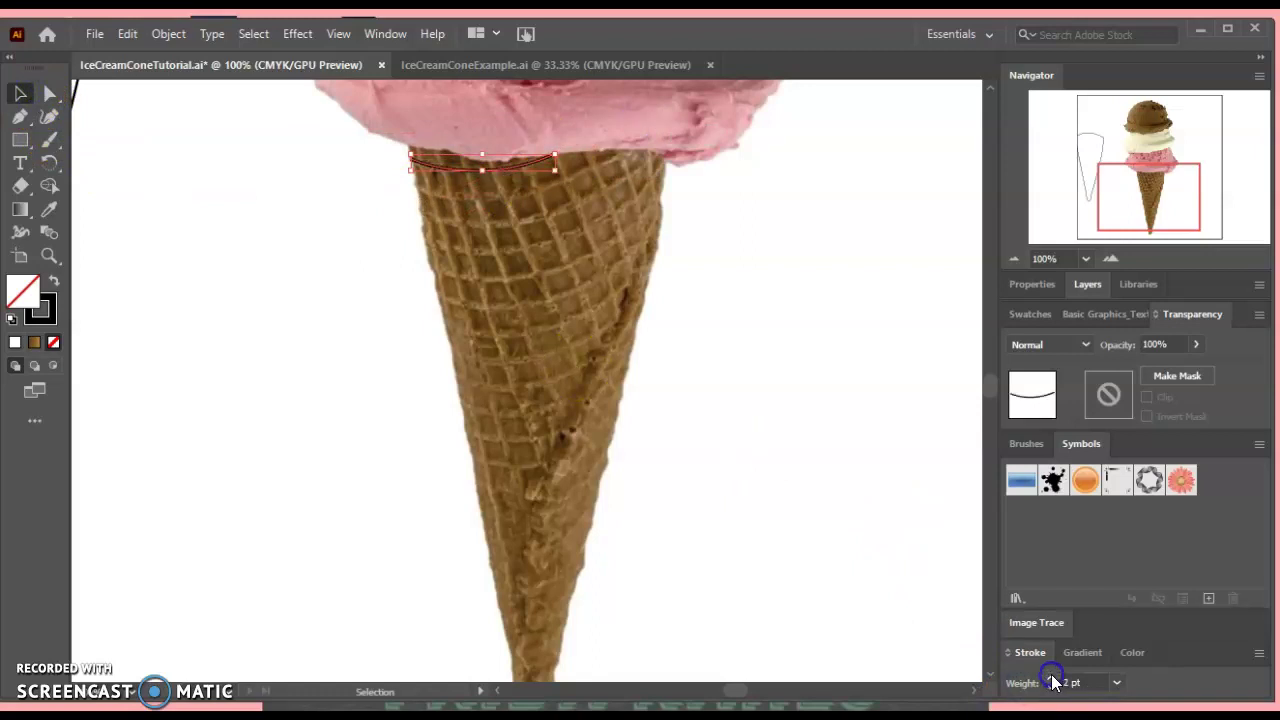
pyautogui.click(333, 198)
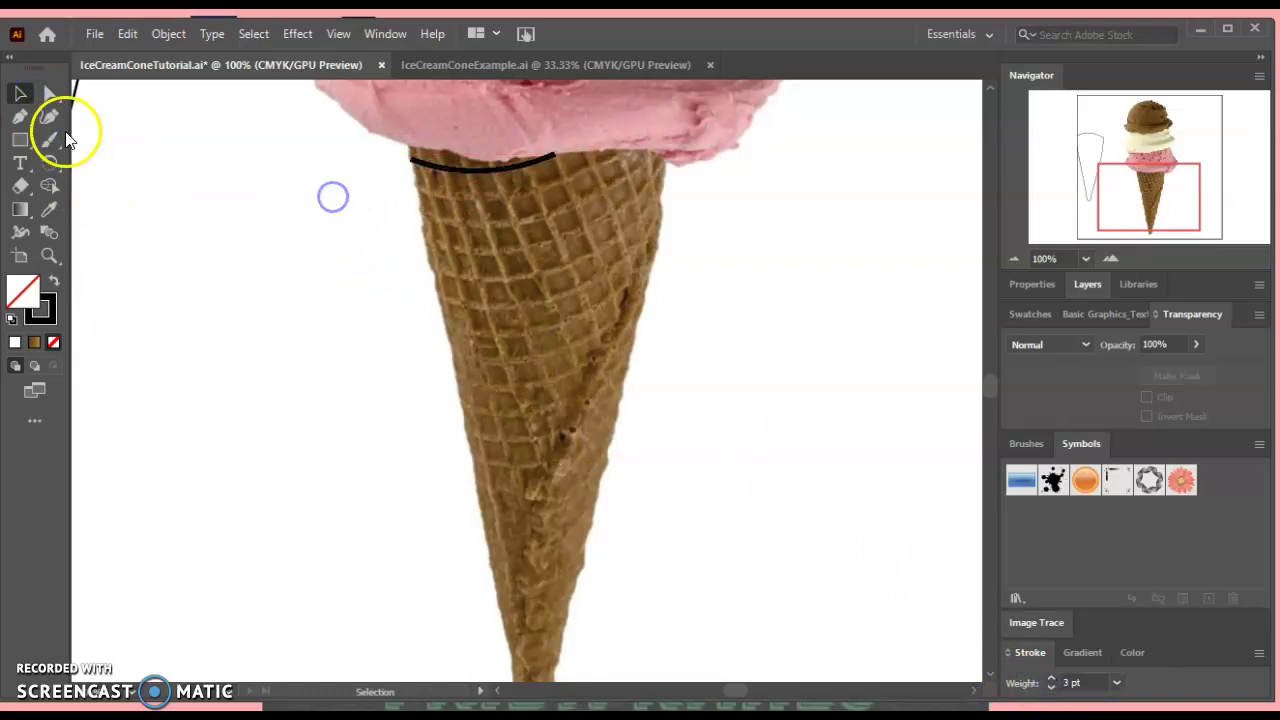
# Draw a second curved stripe from the cone's left edge following the rim
pyautogui.click(20, 116)
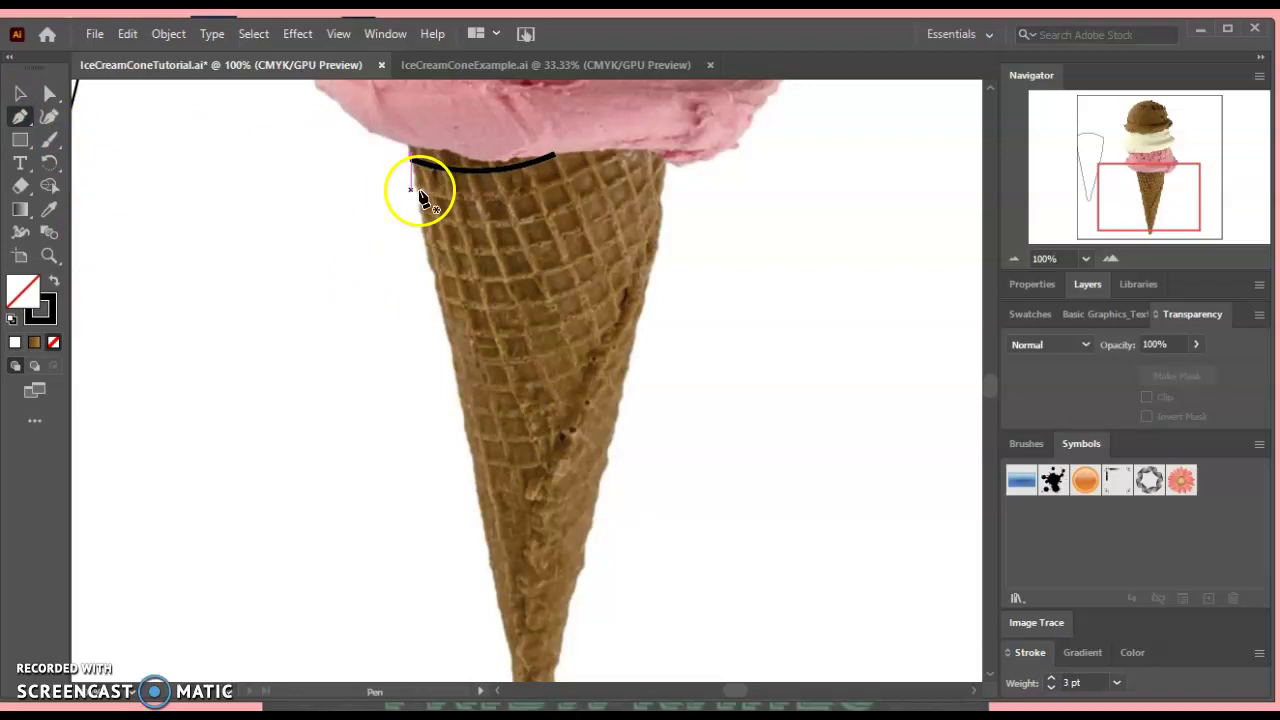
pyautogui.click(420, 190)
pyautogui.scroll(10, 700, 150)
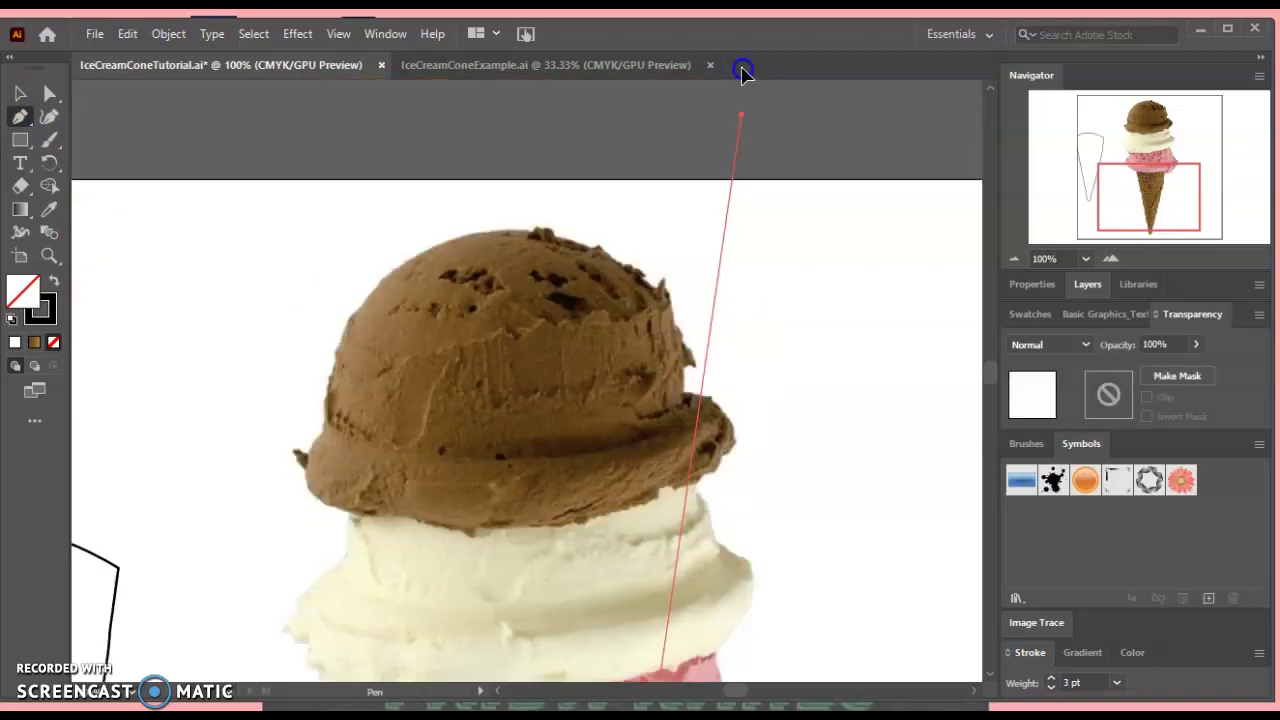
pyautogui.scroll(-5, 729, 251)
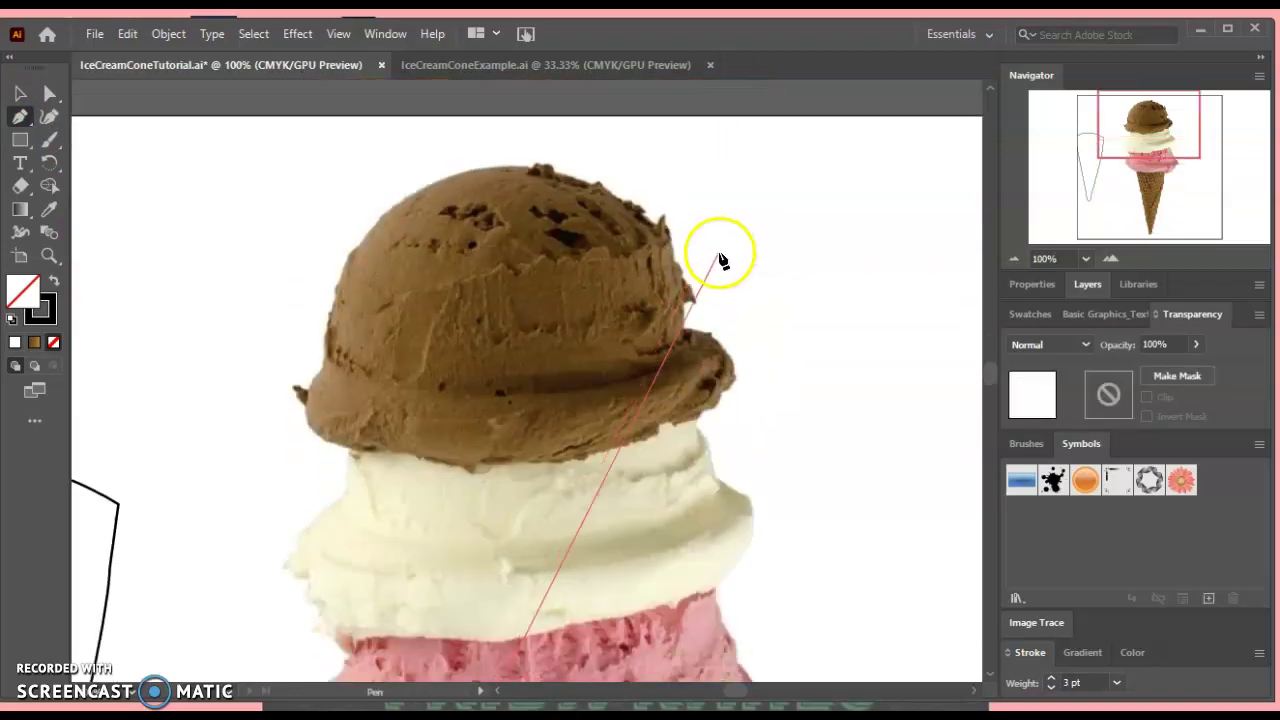
pyautogui.scroll(-9, 715, 270)
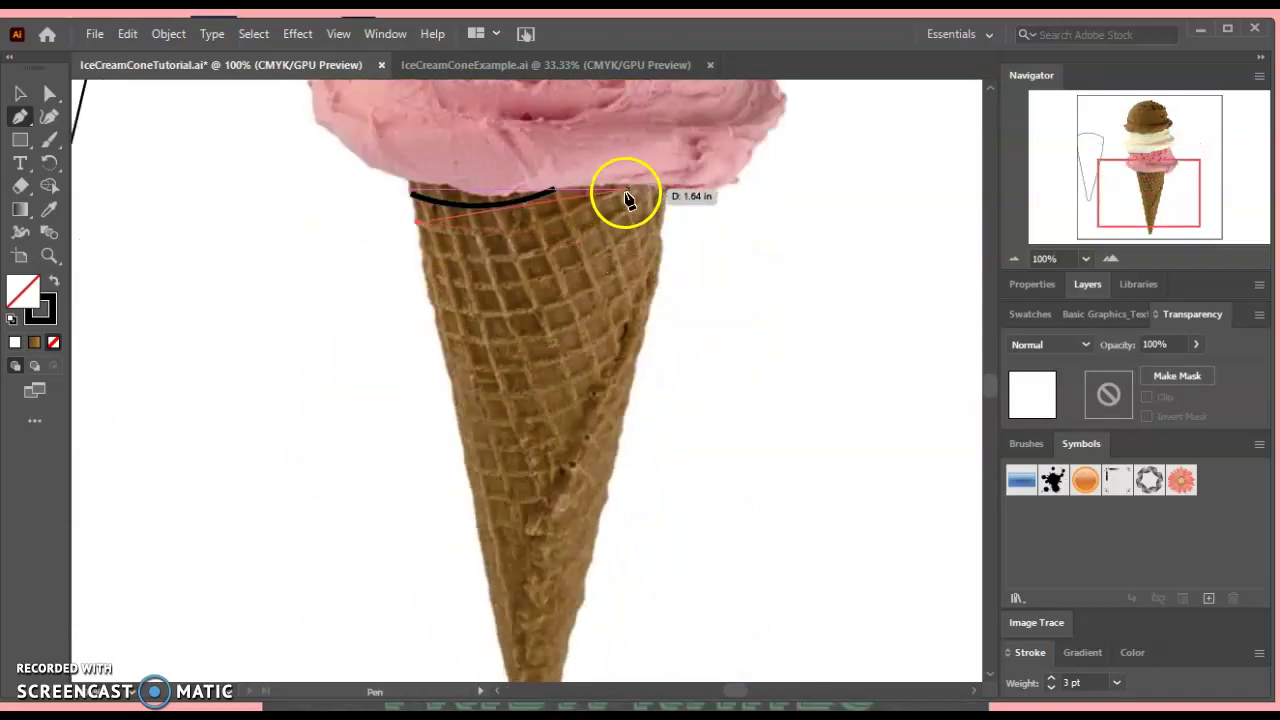
pyautogui.click(643, 190)
pyautogui.moveTo(643, 190); pyautogui.dragTo(758, 120)
pyautogui.moveTo(506, 200); pyautogui.dragTo(150, 182)
pyautogui.click(17, 97)
pyautogui.click(378, 215)
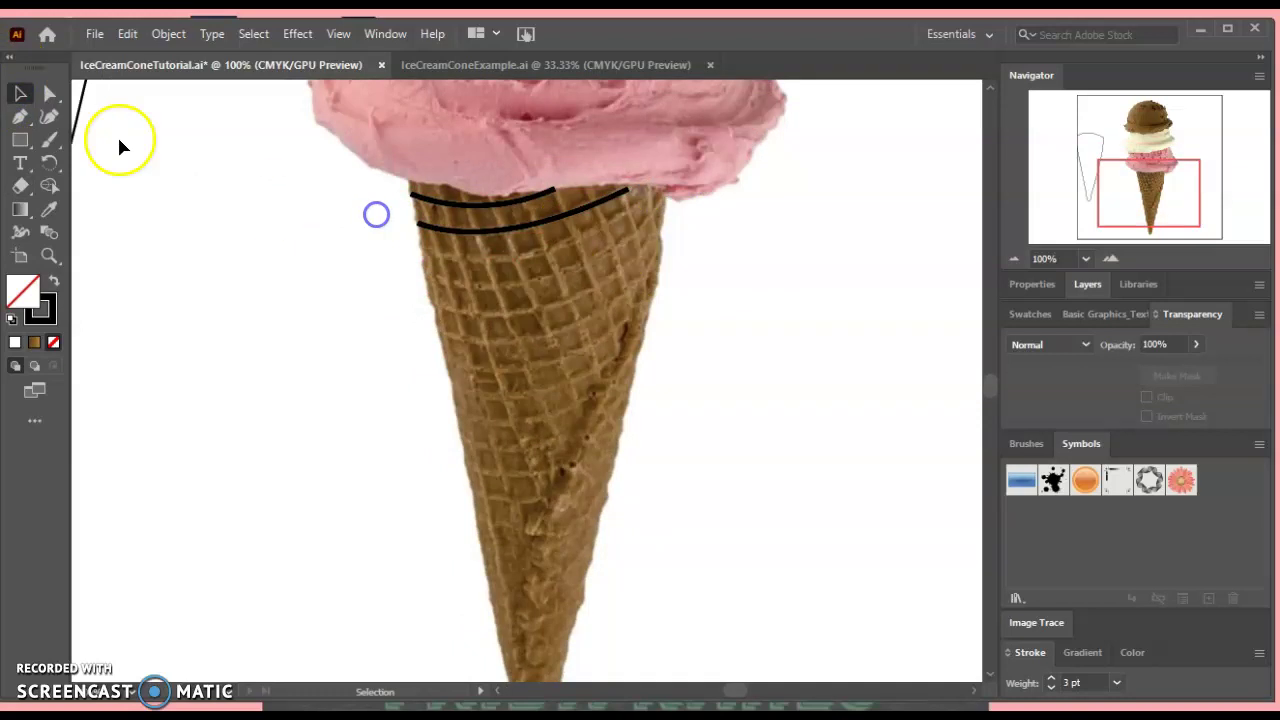
# Start a third curved stripe from the cone's left edge toward its right edge
pyautogui.click(20, 116)
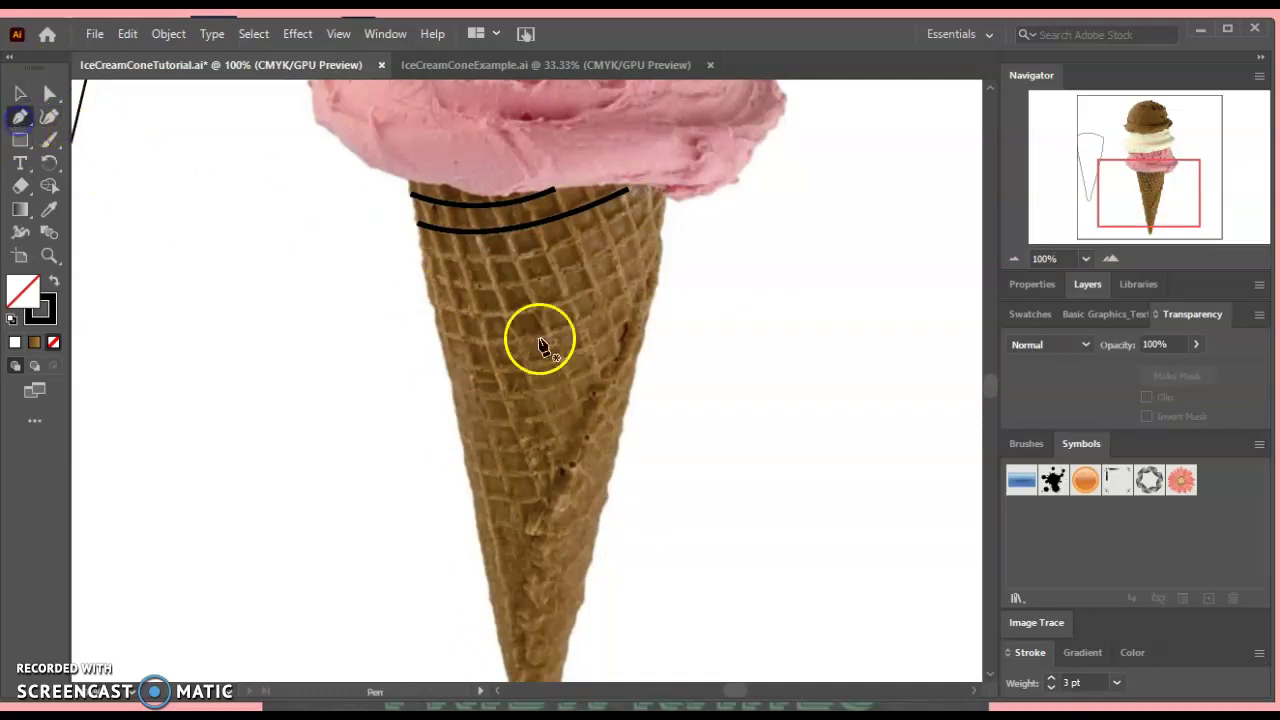
pyautogui.click(415, 250)
pyautogui.moveTo(651, 192); pyautogui.dragTo(718, 125)
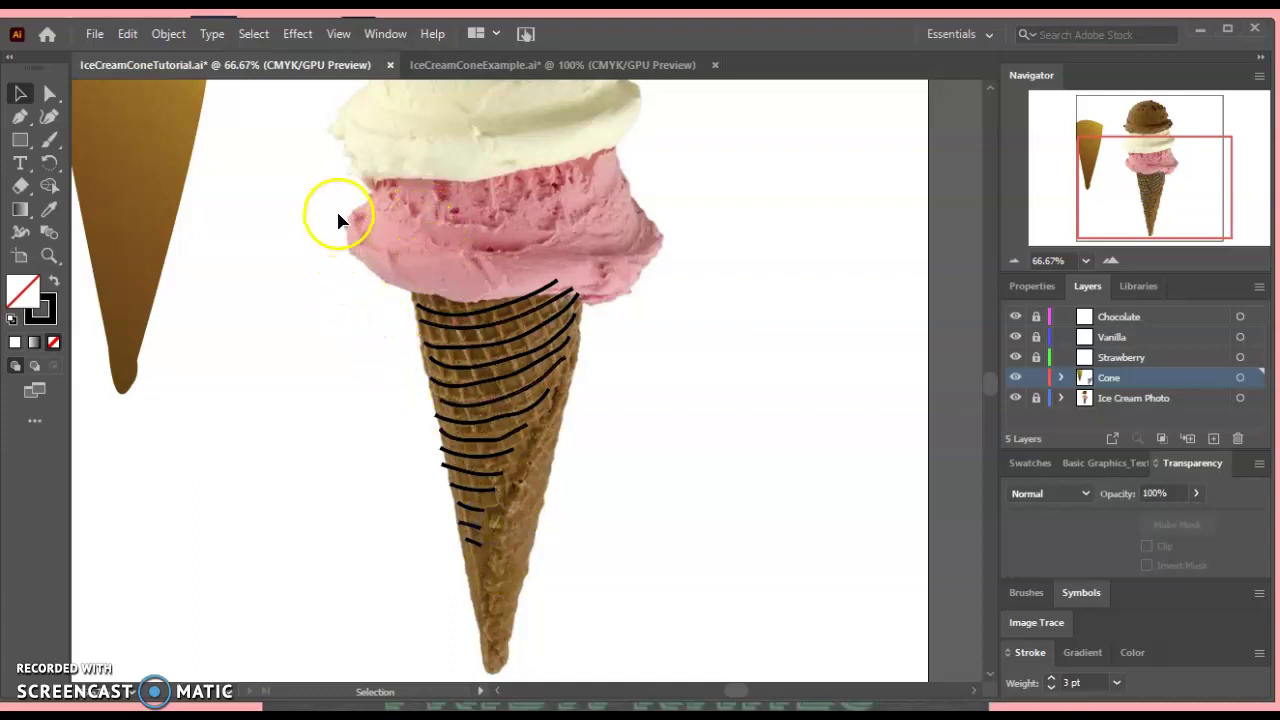
# Move the stripes left of the photo and restroke them in the sampled cone tan, unfilled
pyautogui.moveTo(329, 260); pyautogui.dragTo(714, 610)
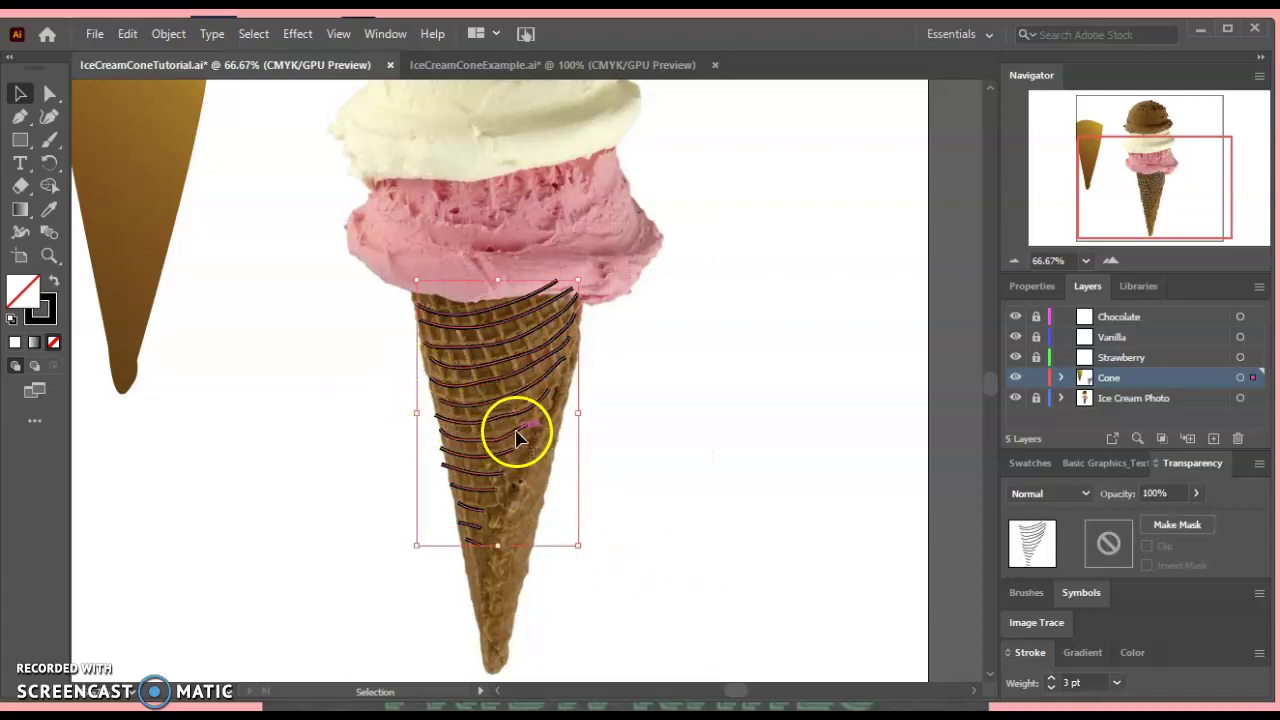
pyautogui.moveTo(517, 437); pyautogui.dragTo(322, 522)
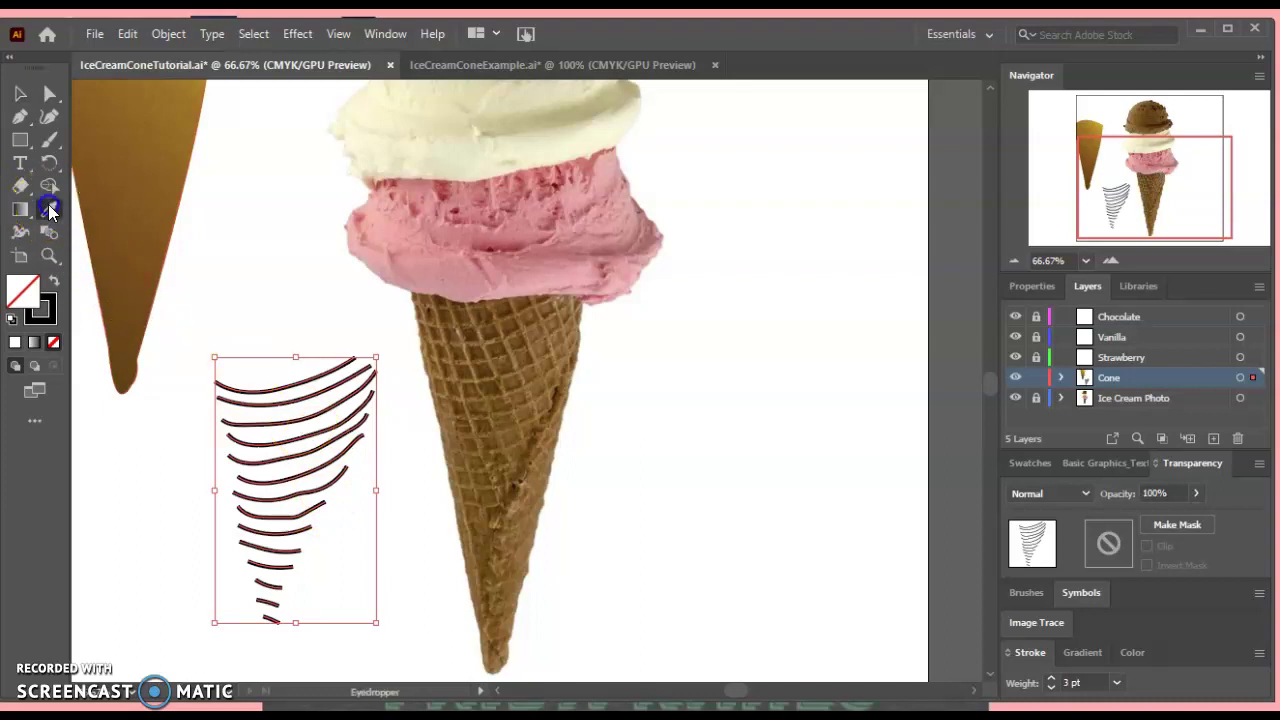
pyautogui.click(50, 209)
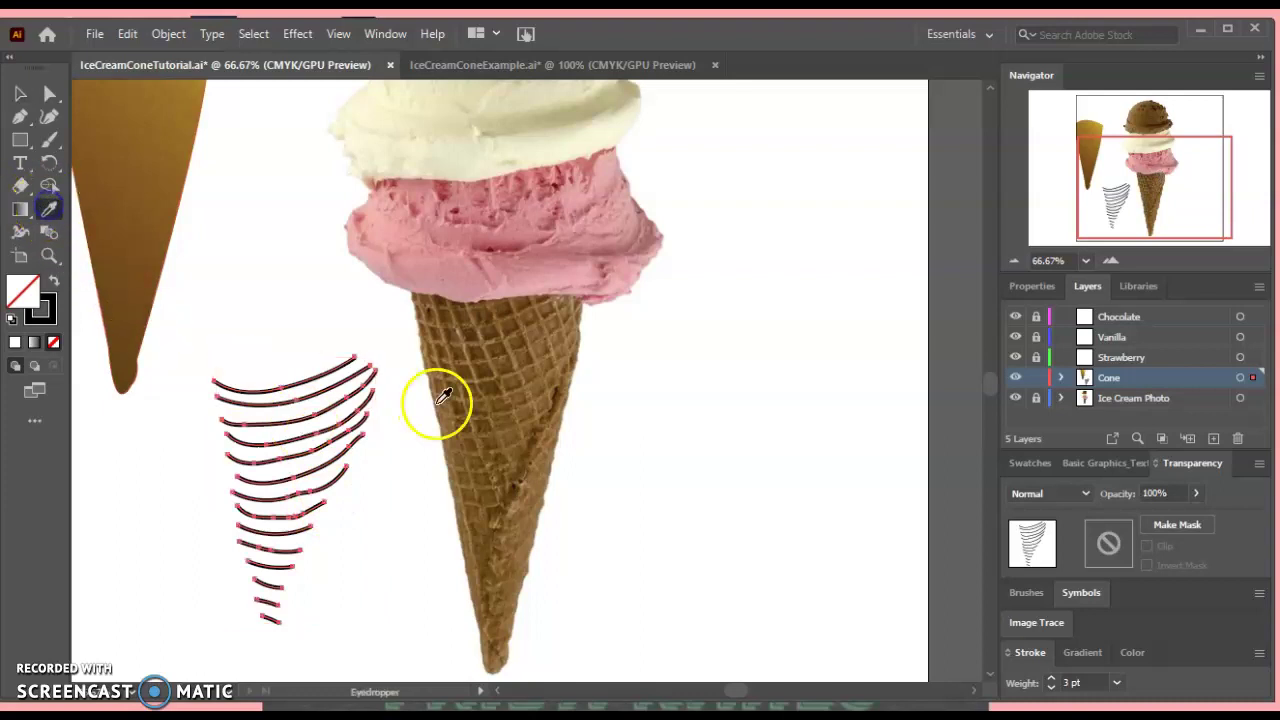
pyautogui.click(483, 372)
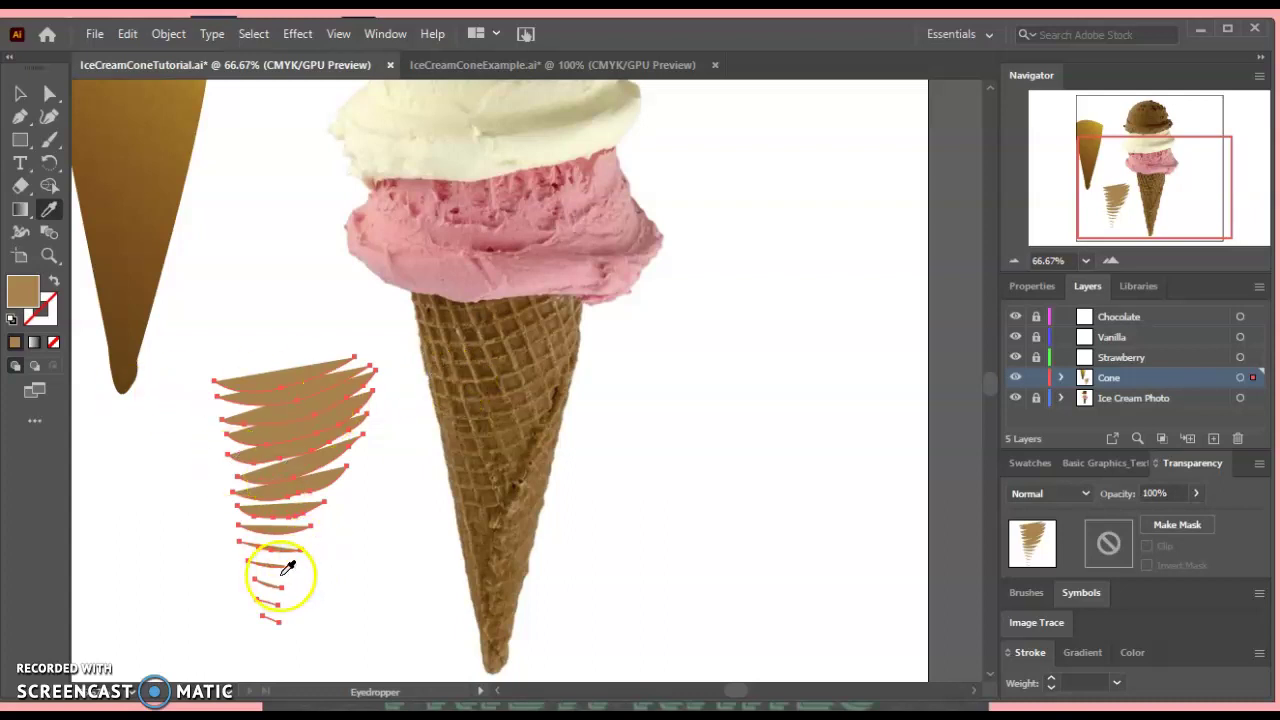
pyautogui.click(54, 284)
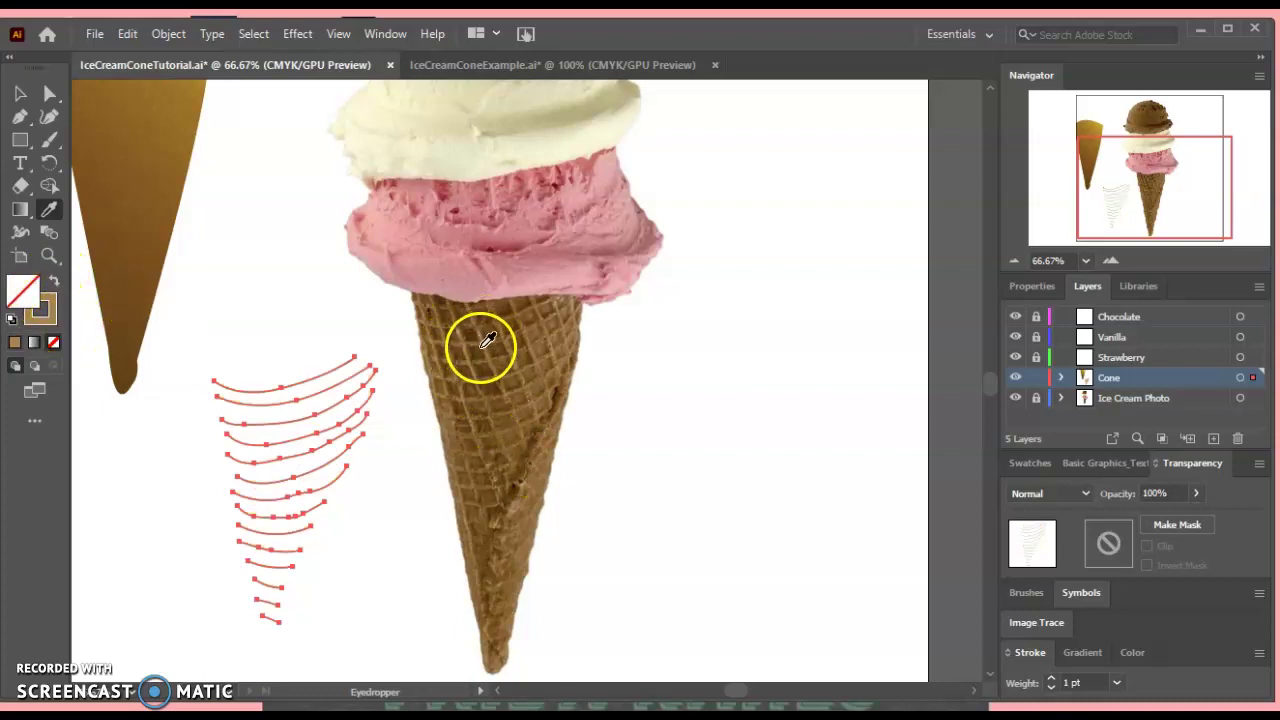
pyautogui.click(19, 93)
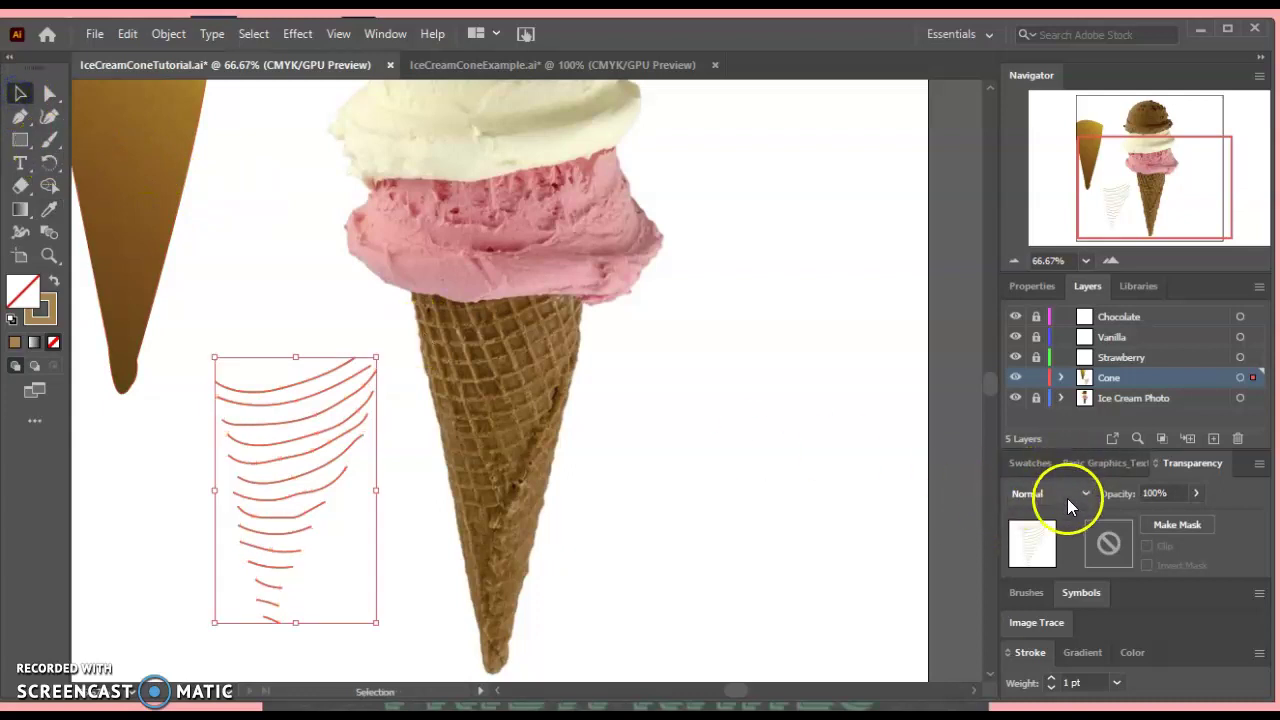
# Load the Artistic_ChalkCharcoalPencil library into Brushes and apply a chalk brush to the stripes
pyautogui.moveTo(1013, 599)
pyautogui.mouseDown()
pyautogui.moveTo(726, 286)
pyautogui.moveTo(682, 197)
pyautogui.mouseUp()
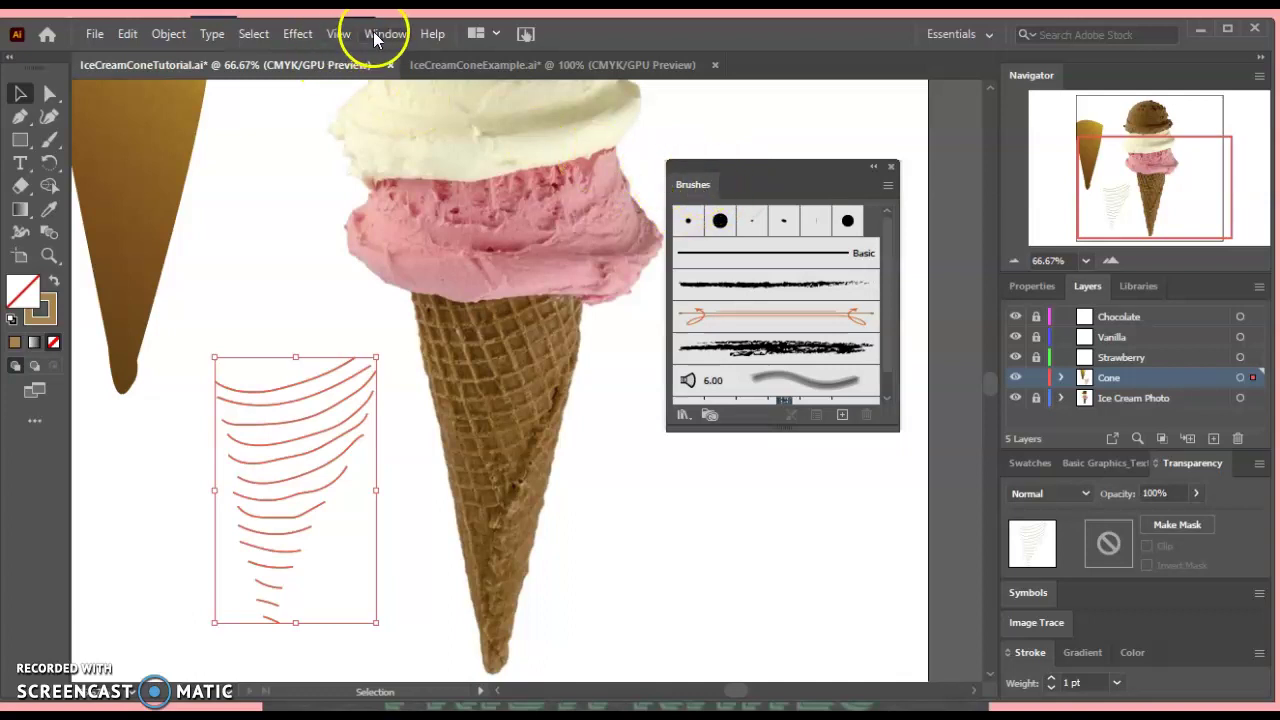
pyautogui.click(889, 185)
pyautogui.moveTo(915, 531)
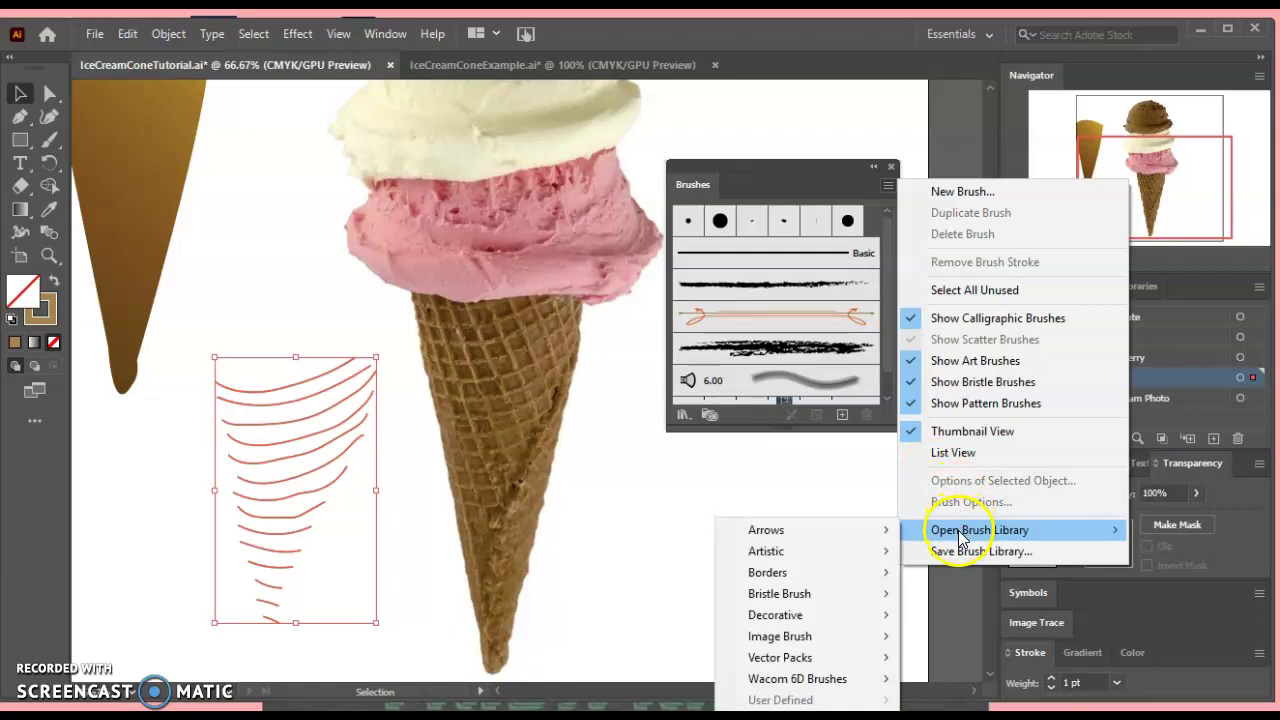
pyautogui.moveTo(874, 556)
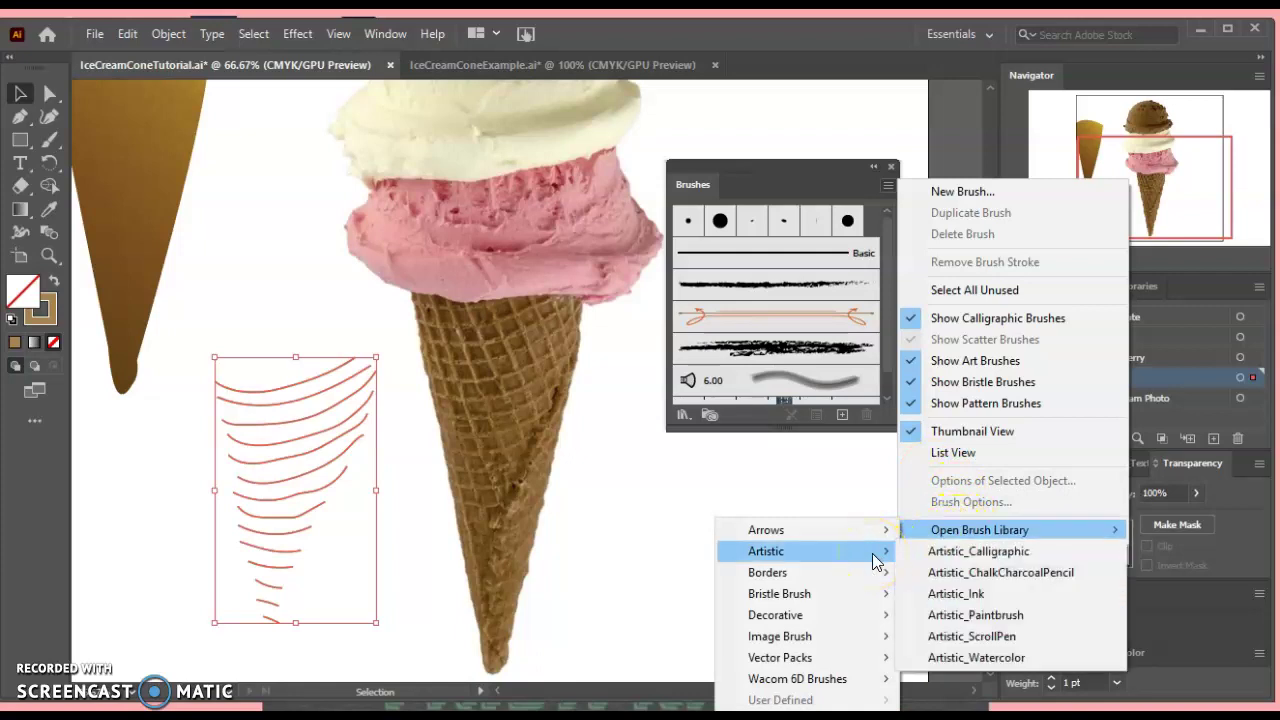
pyautogui.click(934, 577)
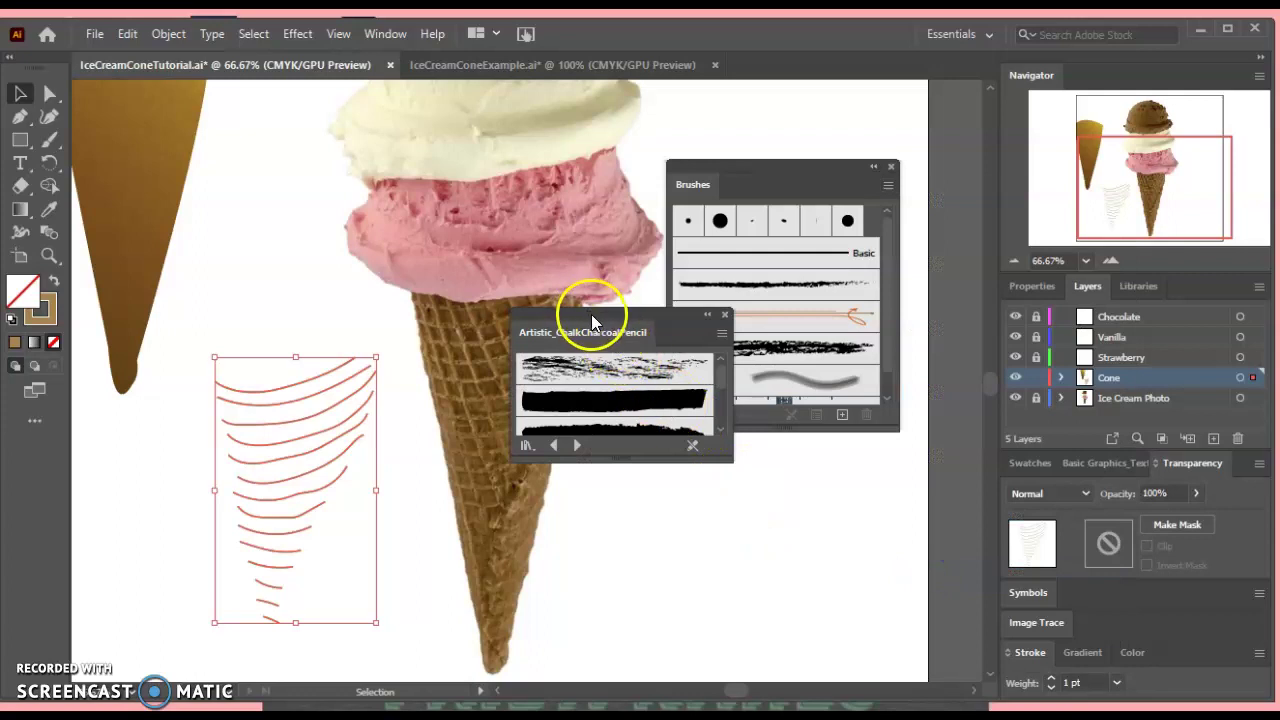
pyautogui.moveTo(593, 323); pyautogui.dragTo(755, 193)
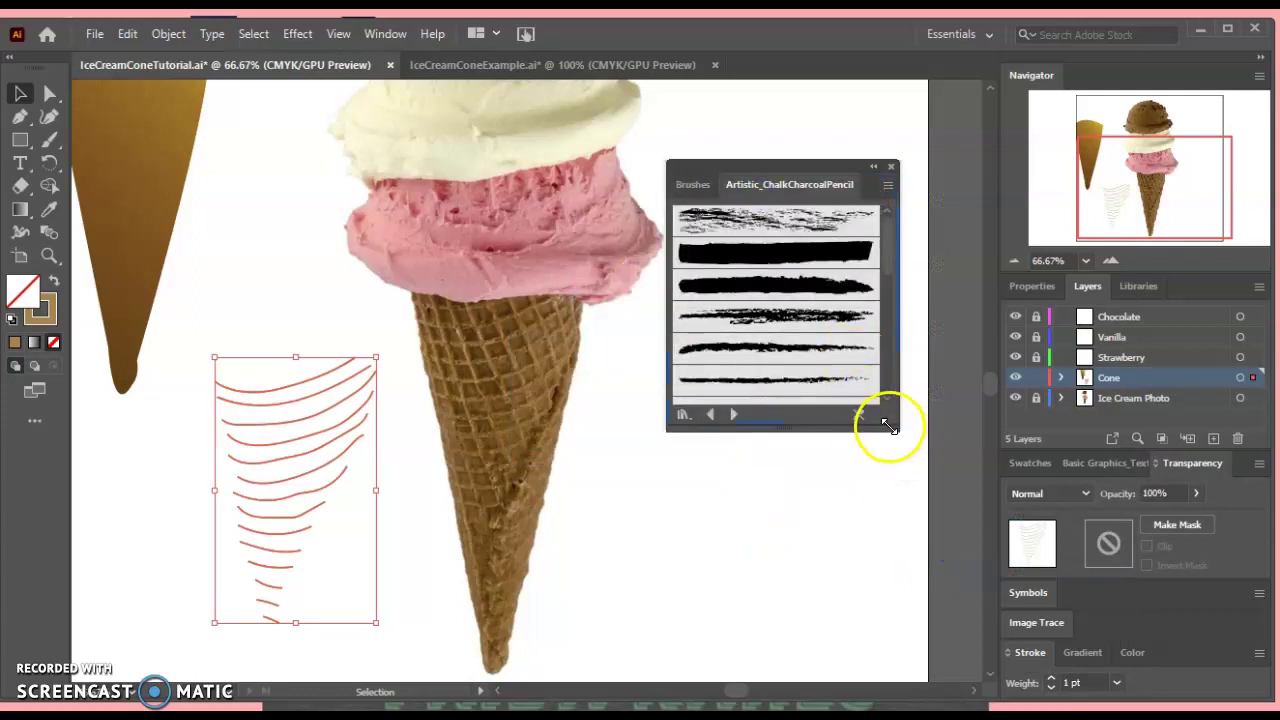
pyautogui.moveTo(880, 429); pyautogui.dragTo(900, 694)
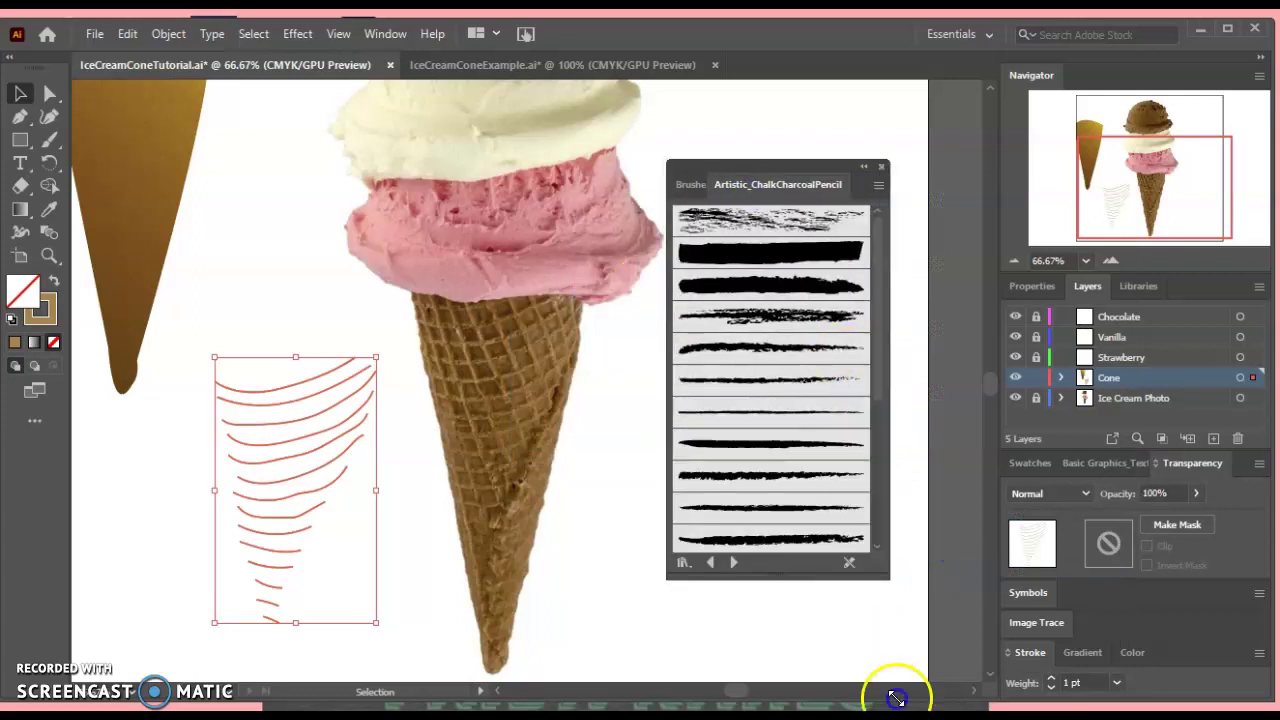
pyautogui.click(729, 352)
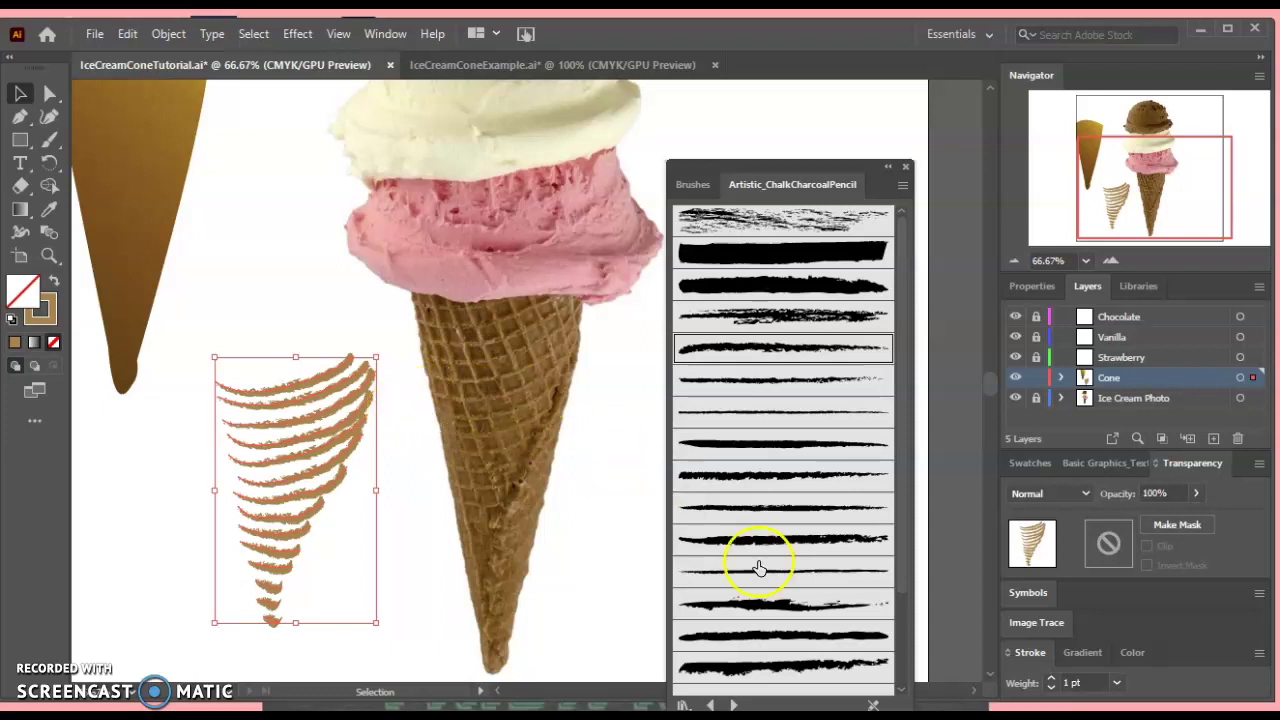
# Set the chalk stripes' stroke weight to 1 pt and redock the Stroke panel
pyautogui.moveTo(1022, 655)
pyautogui.mouseDown()
pyautogui.moveTo(781, 265)
pyautogui.moveTo(538, 270)
pyautogui.mouseUp()
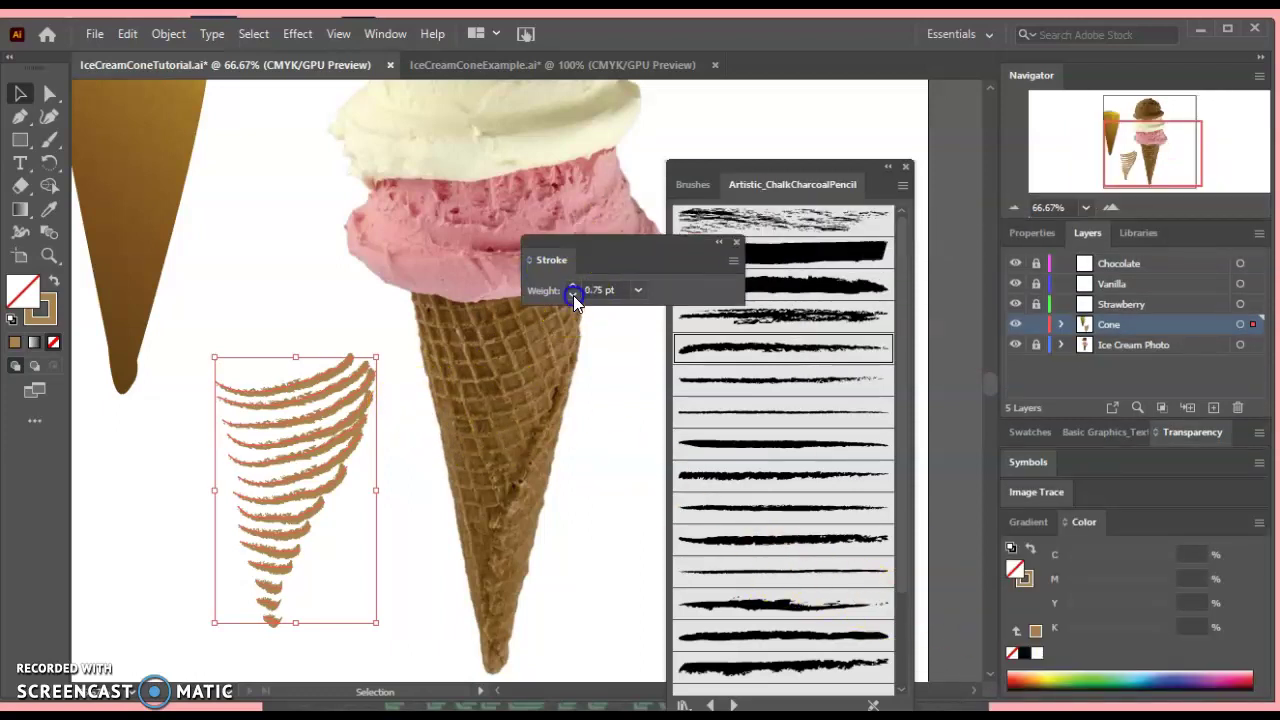
pyautogui.click(572, 292)
pyautogui.click(573, 286)
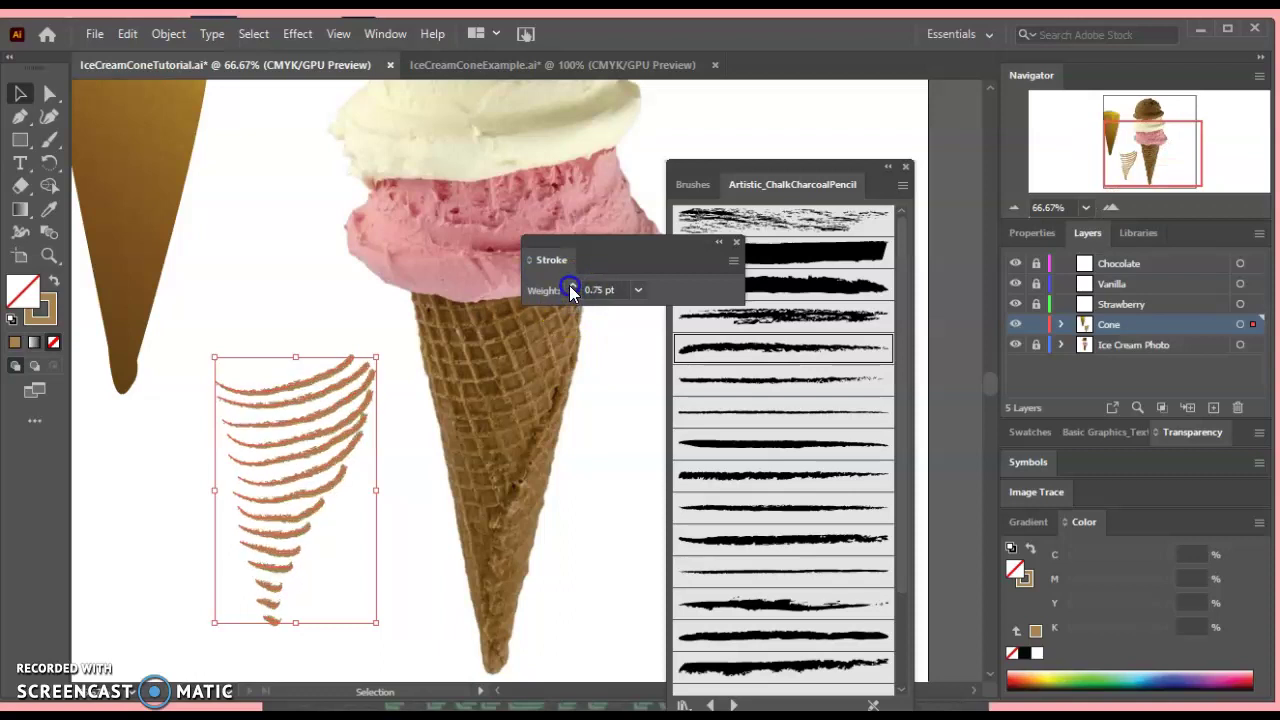
pyautogui.click(573, 286)
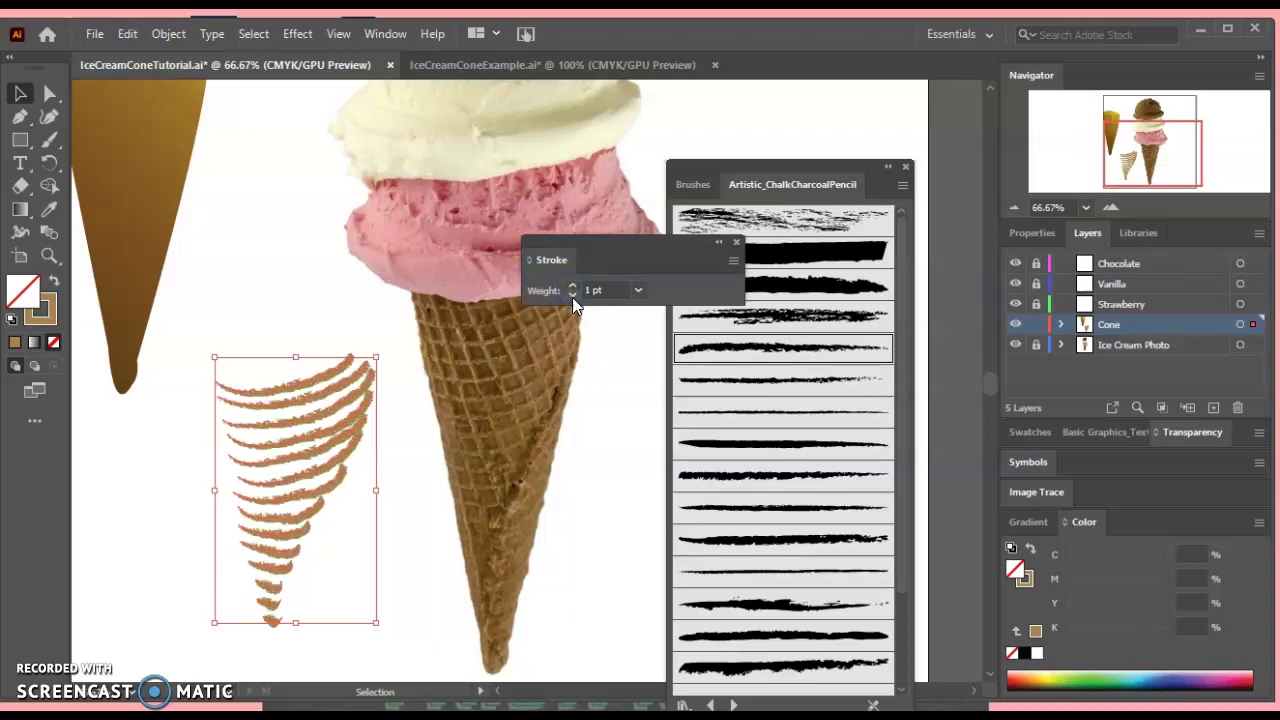
pyautogui.click(572, 295)
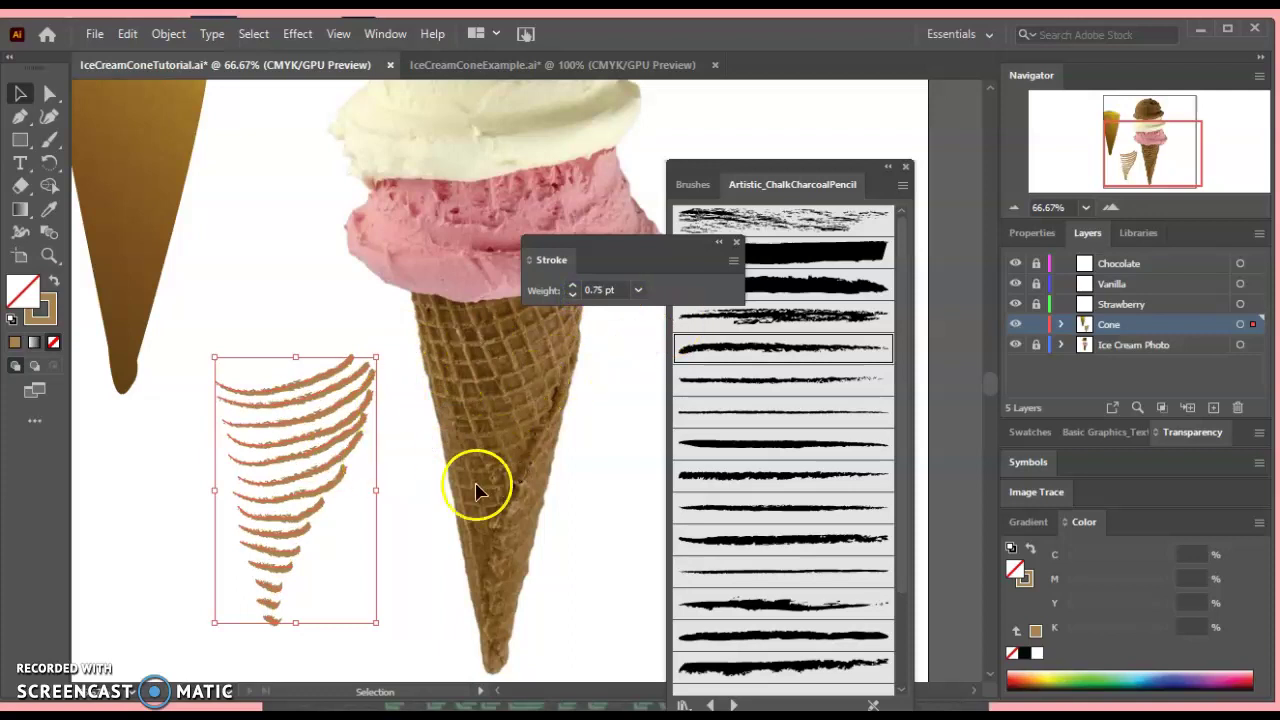
pyautogui.click(574, 285)
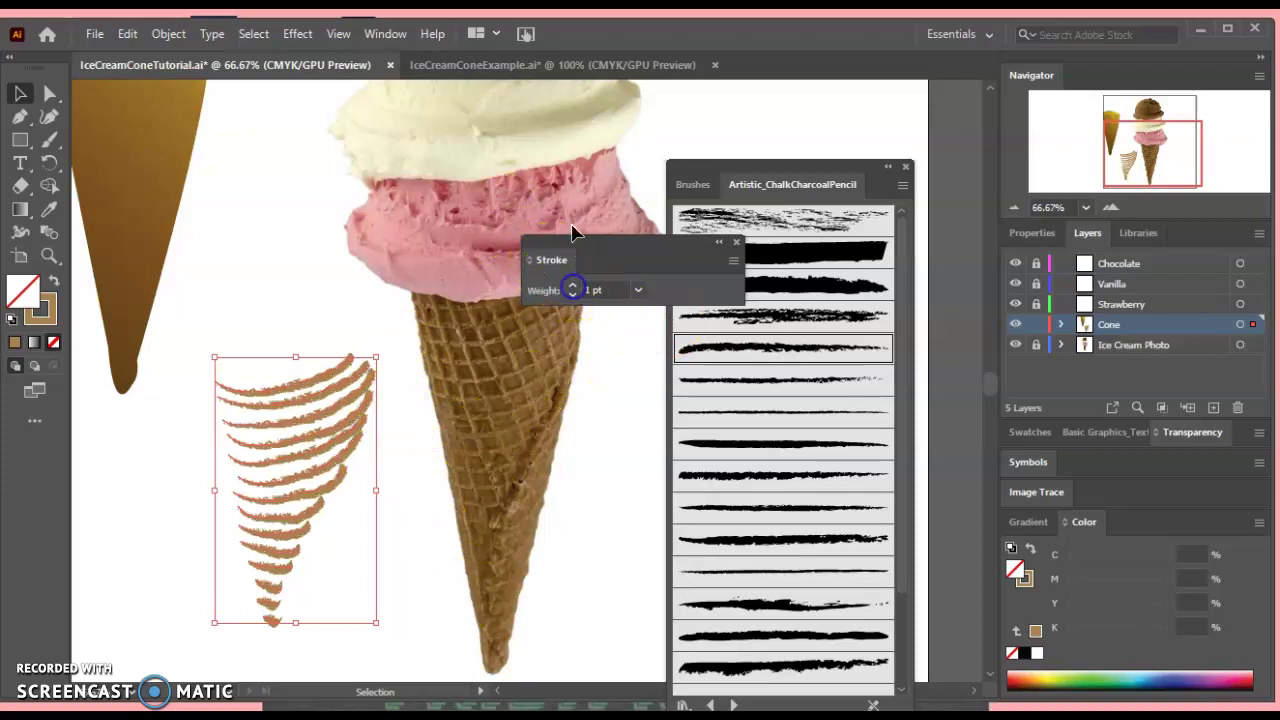
pyautogui.moveTo(571, 252)
pyautogui.mouseDown()
pyautogui.moveTo(905, 590)
pyautogui.moveTo(1040, 547)
pyautogui.moveTo(1051, 688)
pyautogui.mouseUp()
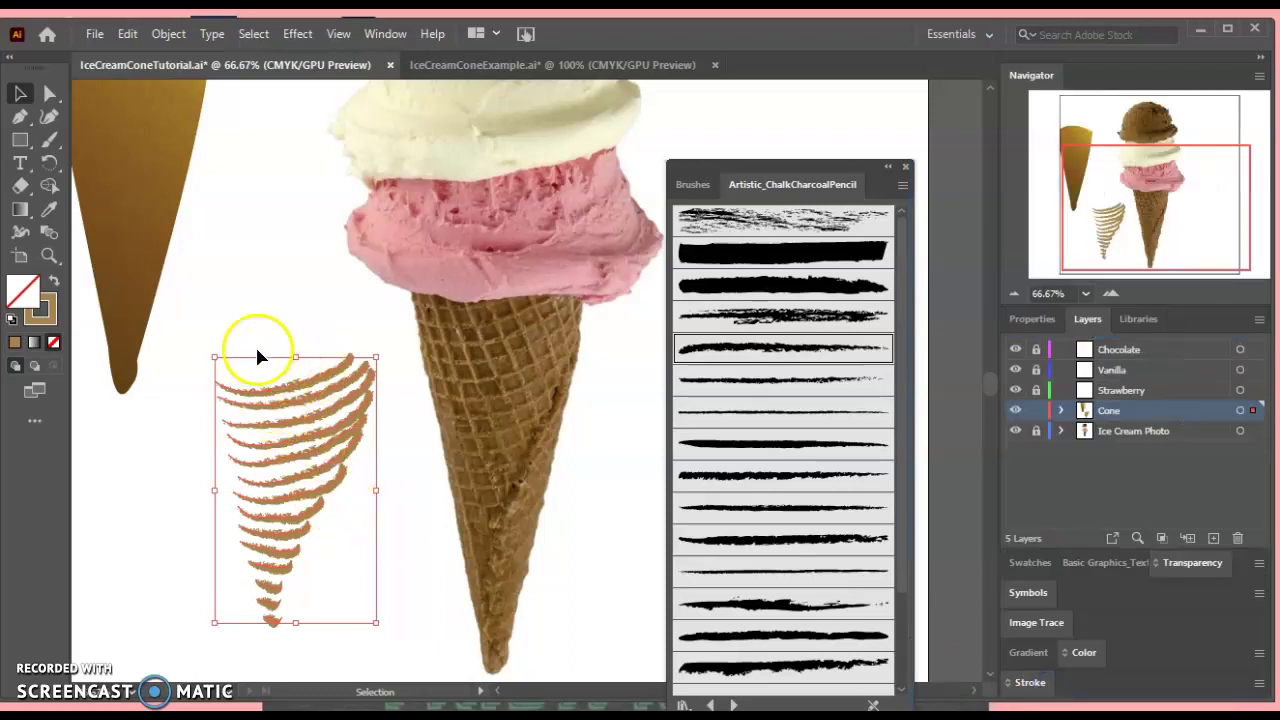
pyautogui.click(294, 393)
pyautogui.rightClick(294, 389)
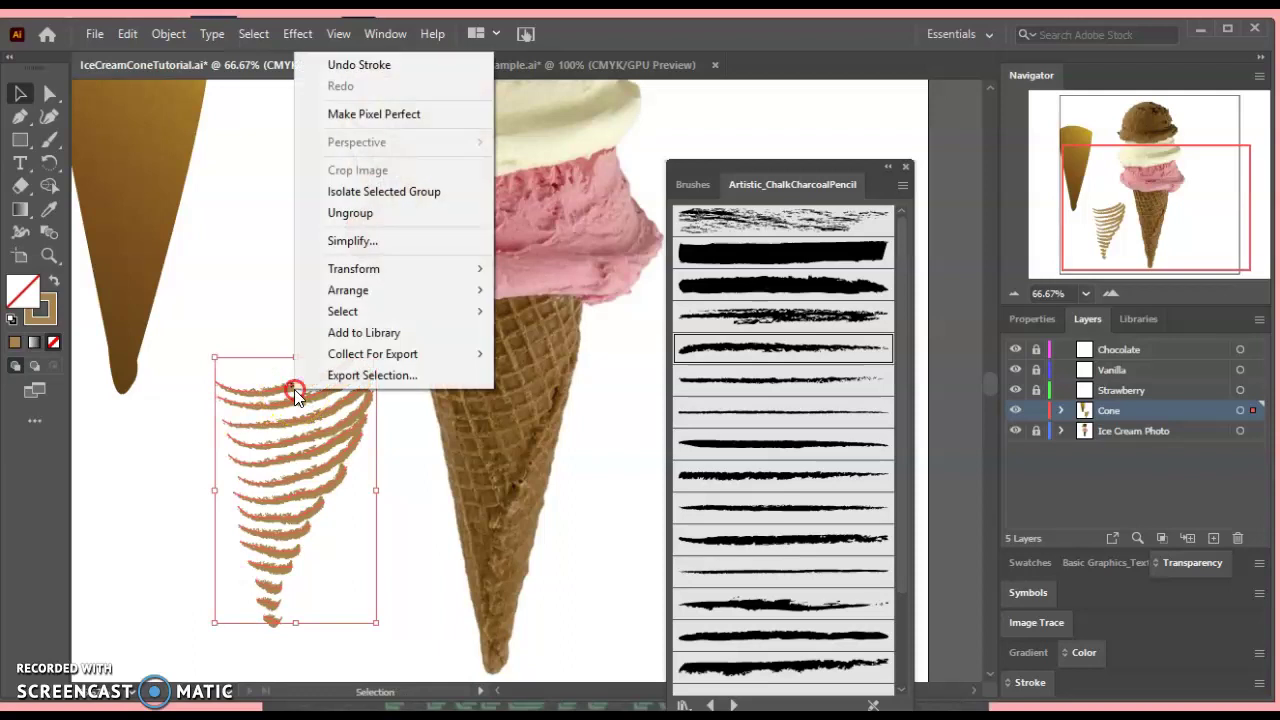
pyautogui.press('Escape')
# Nudge the chalk stripes slightly lower on the gradient cone
pyautogui.click(285, 435)
pyautogui.scroll(3, 337, 432)
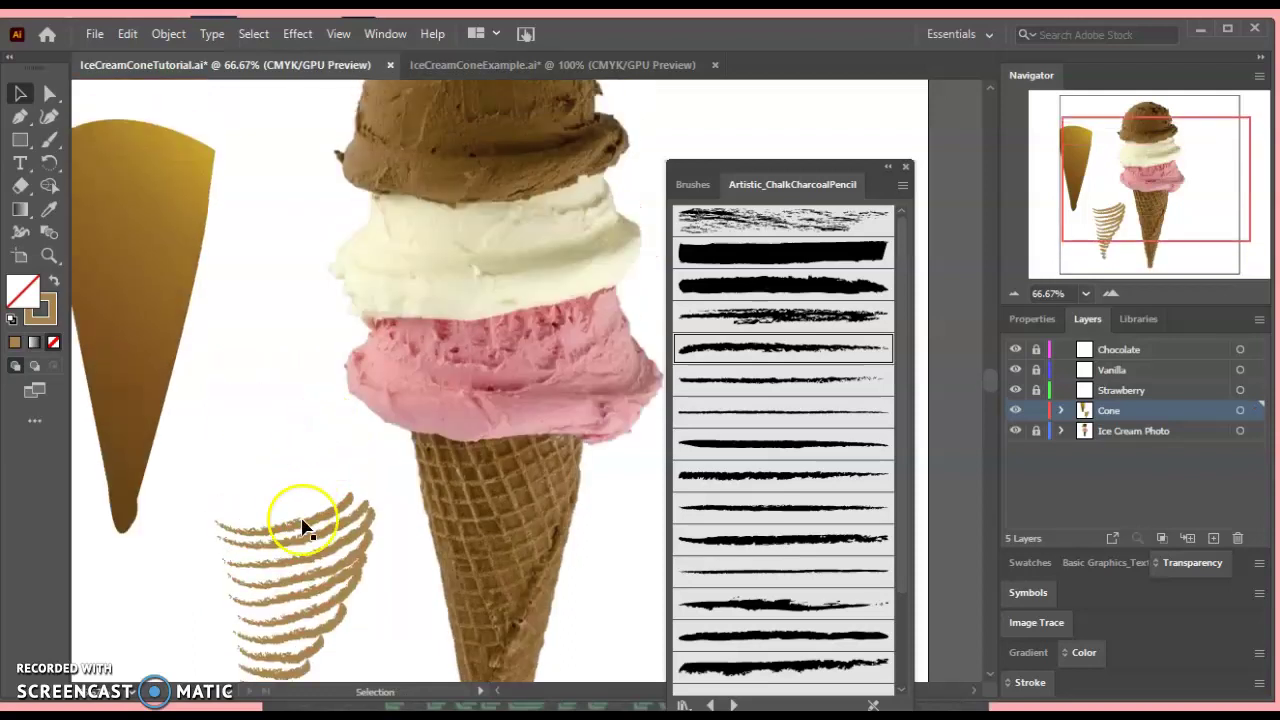
pyautogui.moveTo(318, 539)
pyautogui.mouseDown()
pyautogui.moveTo(189, 229)
pyautogui.moveTo(142, 183)
pyautogui.moveTo(155, 190)
pyautogui.mouseUp()
pyautogui.click(1099, 150)
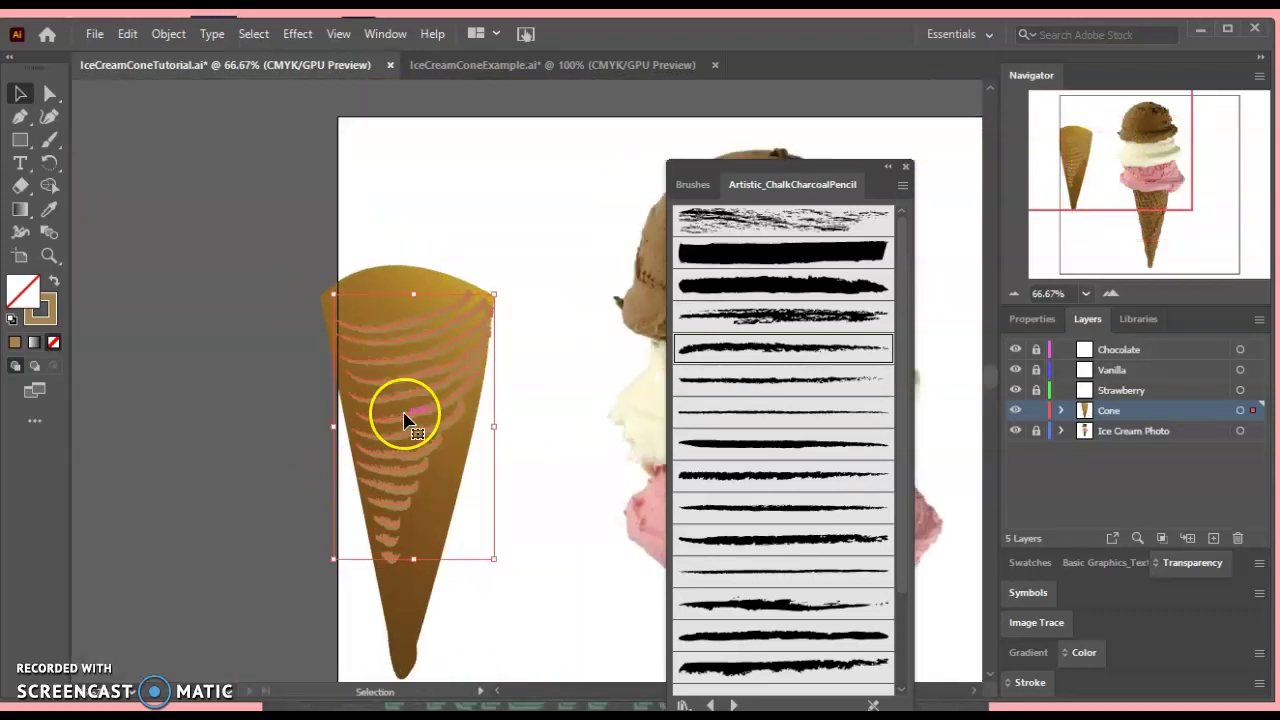
pyautogui.moveTo(405, 418); pyautogui.dragTo(404, 428)
pyautogui.click(499, 515)
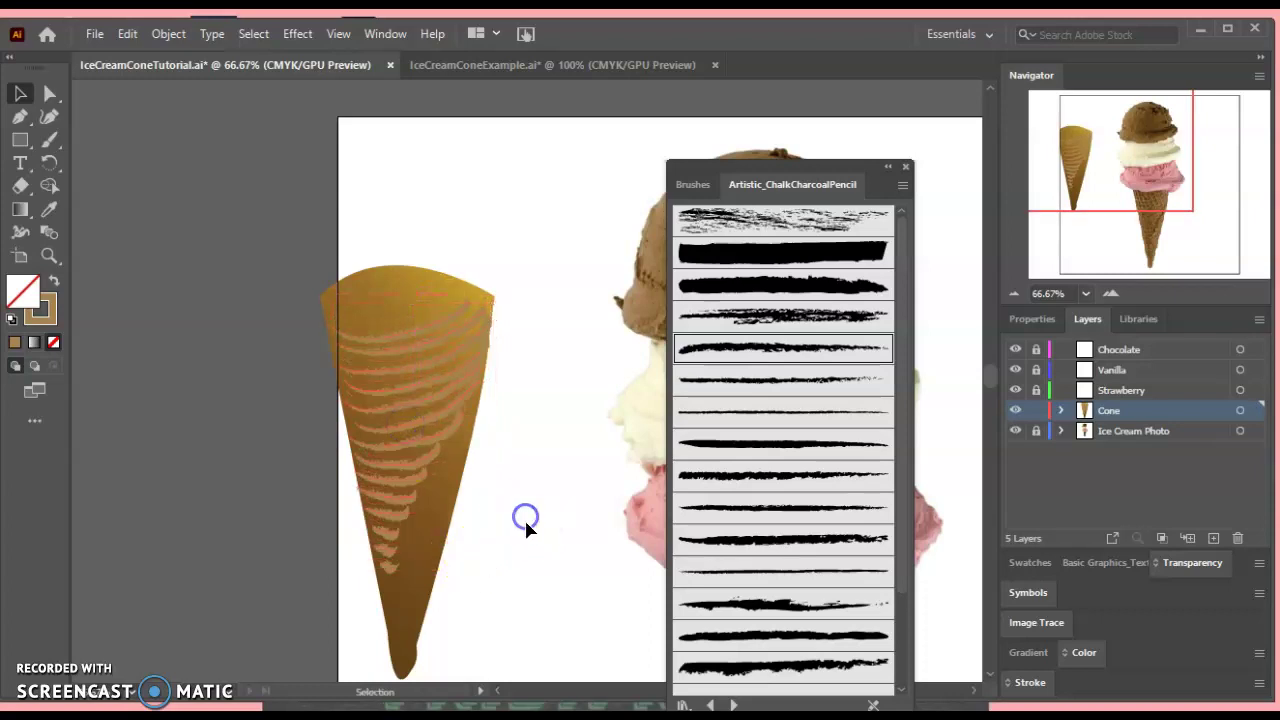
# Move the waffle lines from the photo cone onto the gradient cone
pyautogui.moveTo(1121, 164); pyautogui.dragTo(1168, 212)
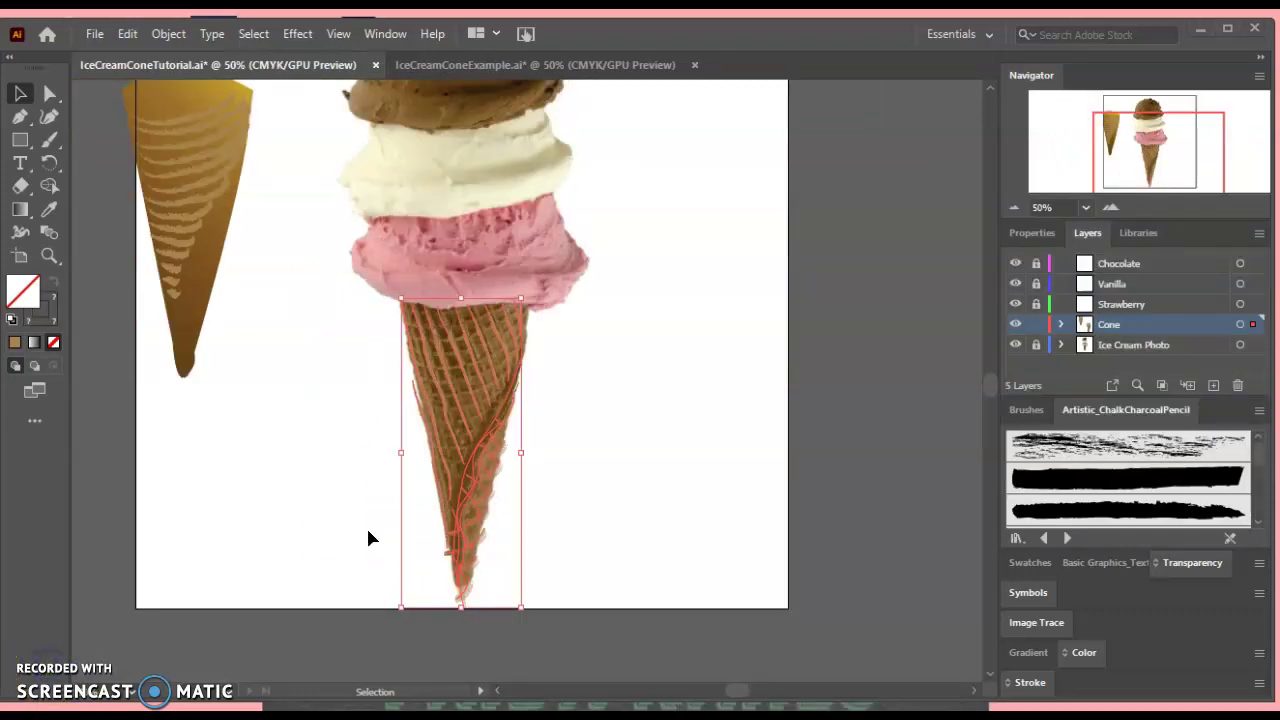
pyautogui.moveTo(429, 500); pyautogui.dragTo(482, 460)
pyautogui.moveTo(443, 500)
pyautogui.mouseDown()
pyautogui.moveTo(457, 509)
pyautogui.moveTo(271, 400)
pyautogui.moveTo(186, 305)
pyautogui.moveTo(185, 275)
pyautogui.mouseUp()
pyautogui.click(286, 429)
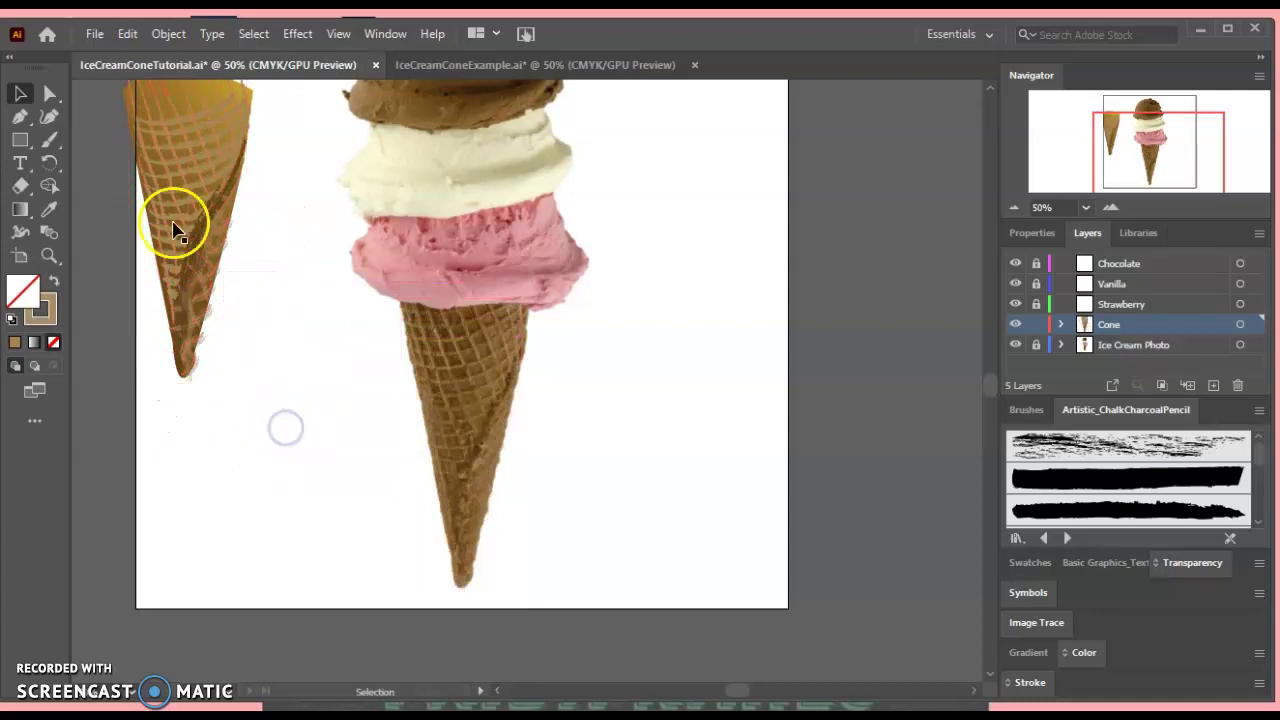
# Move the assembled gradient cone on top of the photo's cone
pyautogui.click(1132, 131)
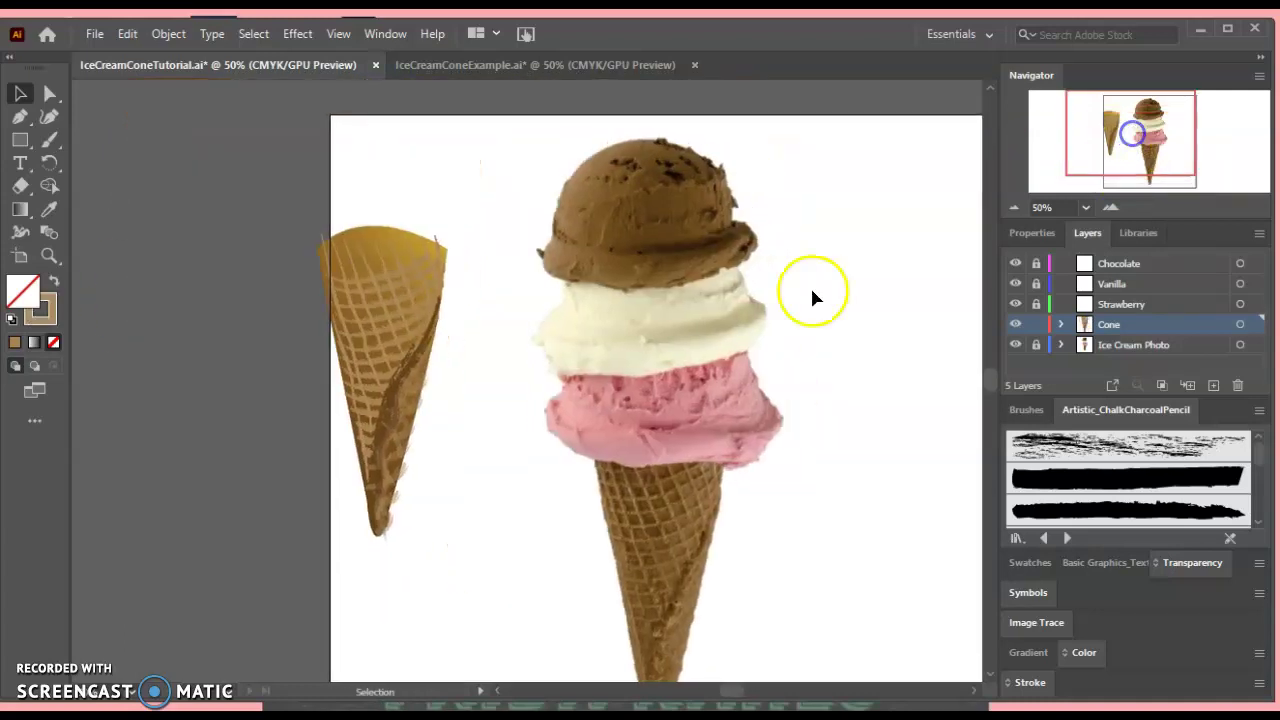
pyautogui.moveTo(243, 167); pyautogui.dragTo(534, 600)
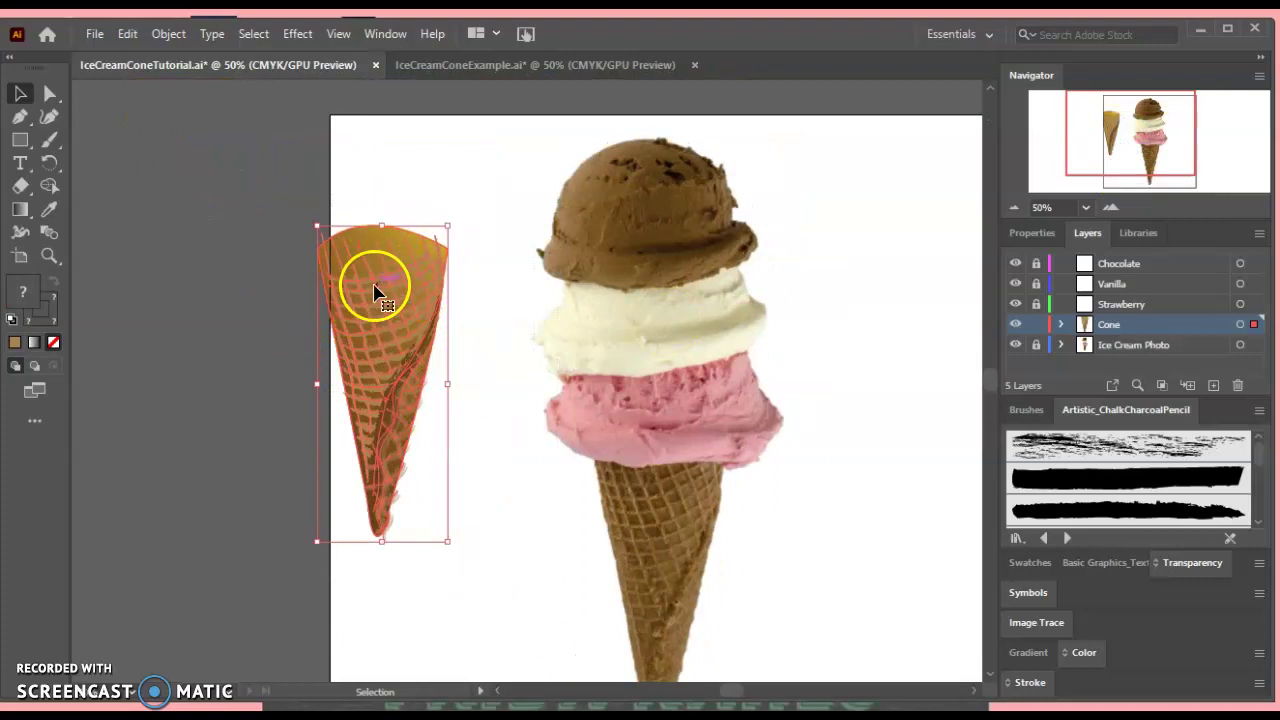
pyautogui.moveTo(383, 288); pyautogui.dragTo(651, 491)
pyautogui.scroll(-2, 486, 549)
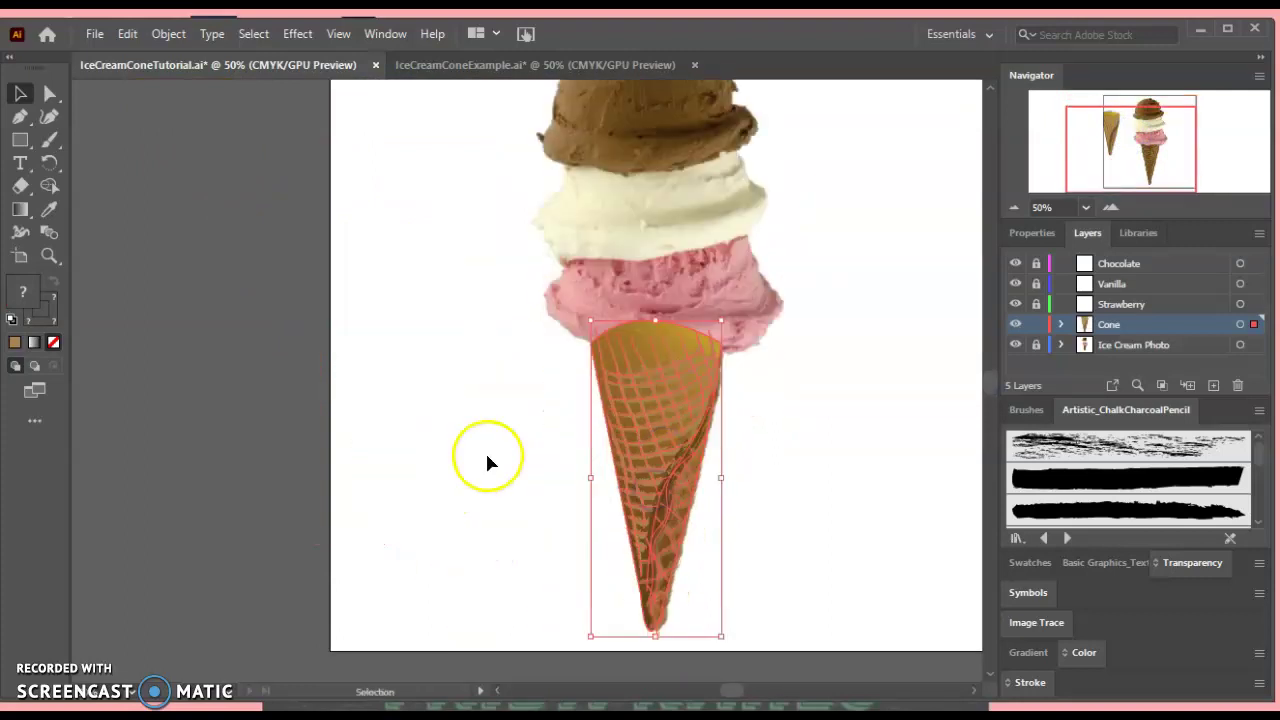
pyautogui.click(462, 452)
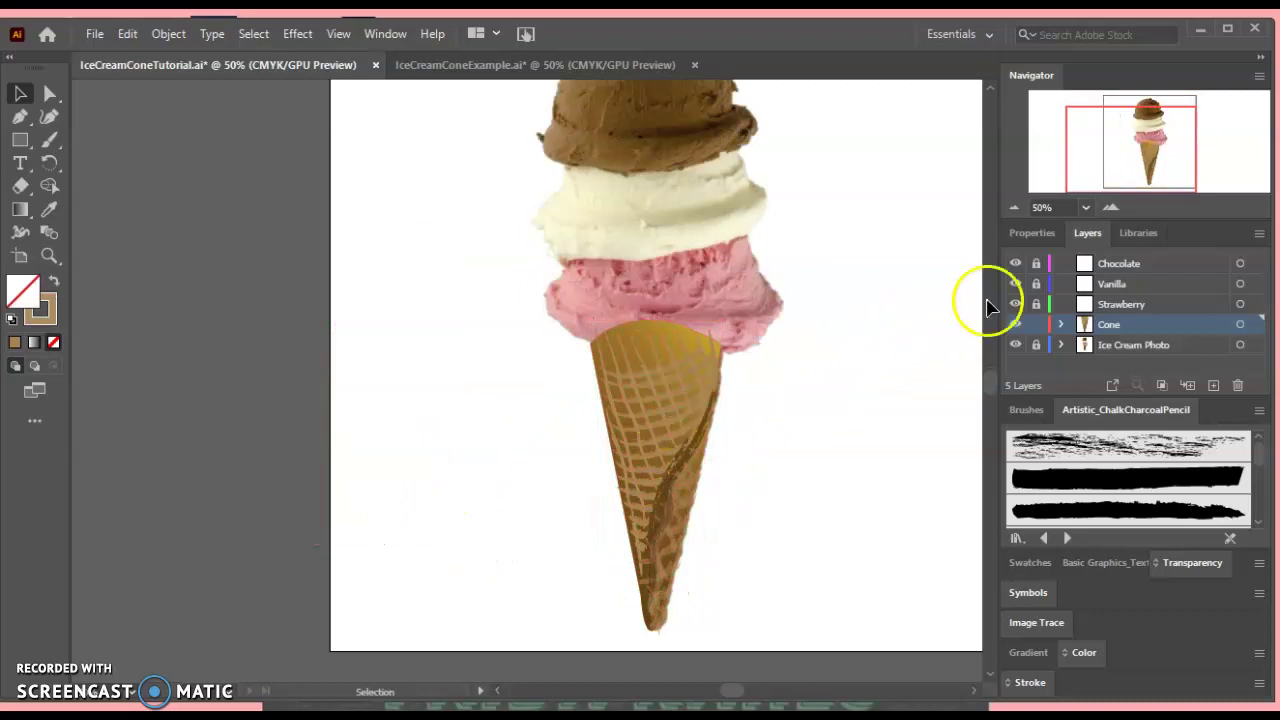
# Lock and hide the Cone layer, target Strawberry, and zoom to 100% on the scoop
pyautogui.click(1036, 325)
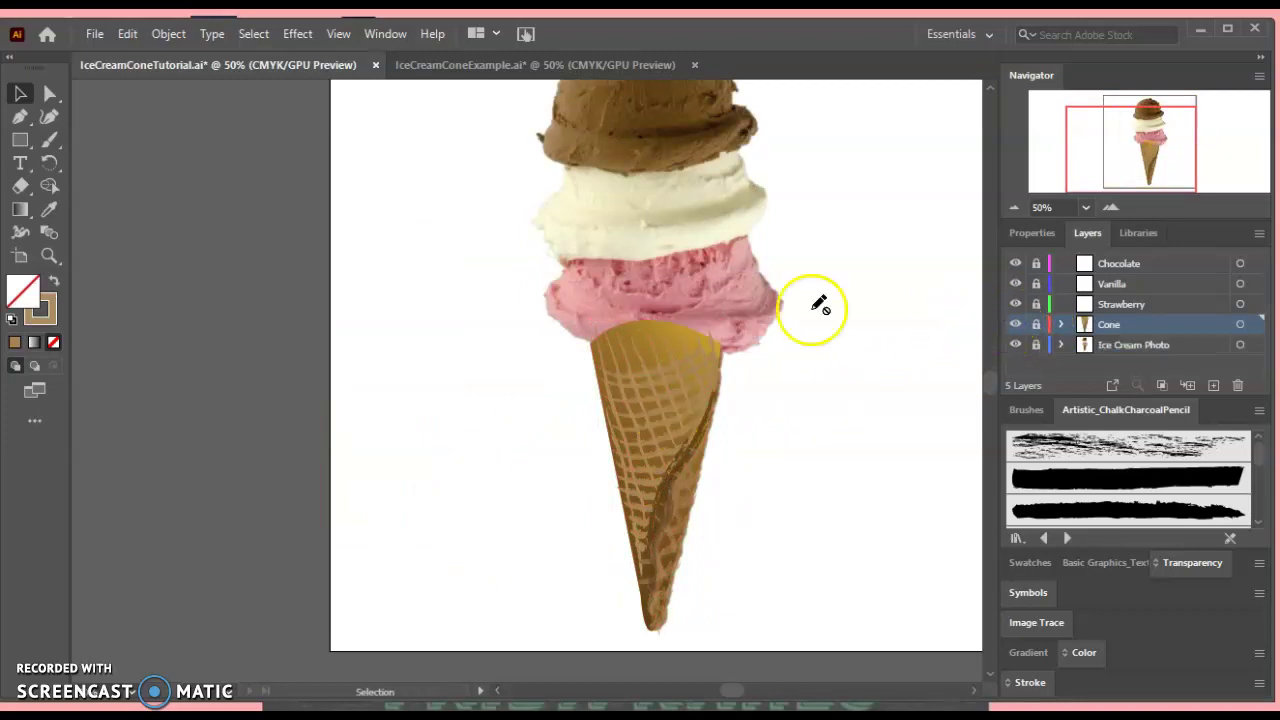
pyautogui.click(1015, 325)
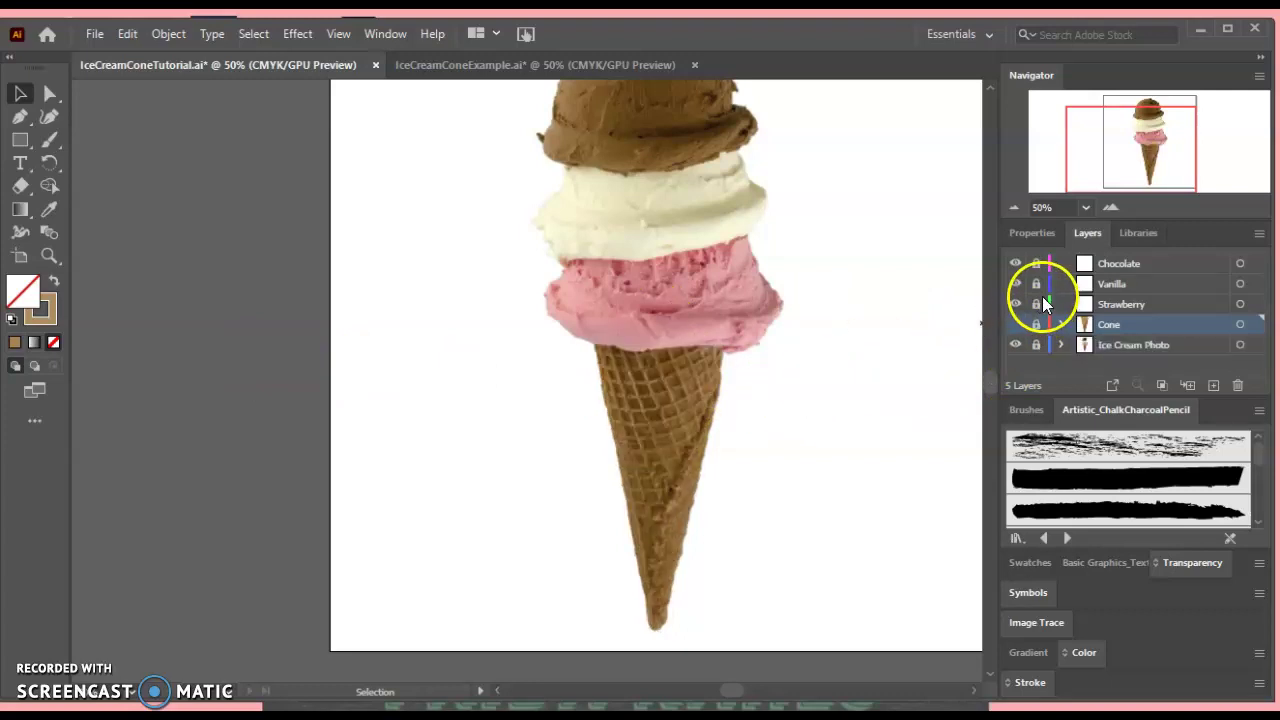
pyautogui.click(1142, 307)
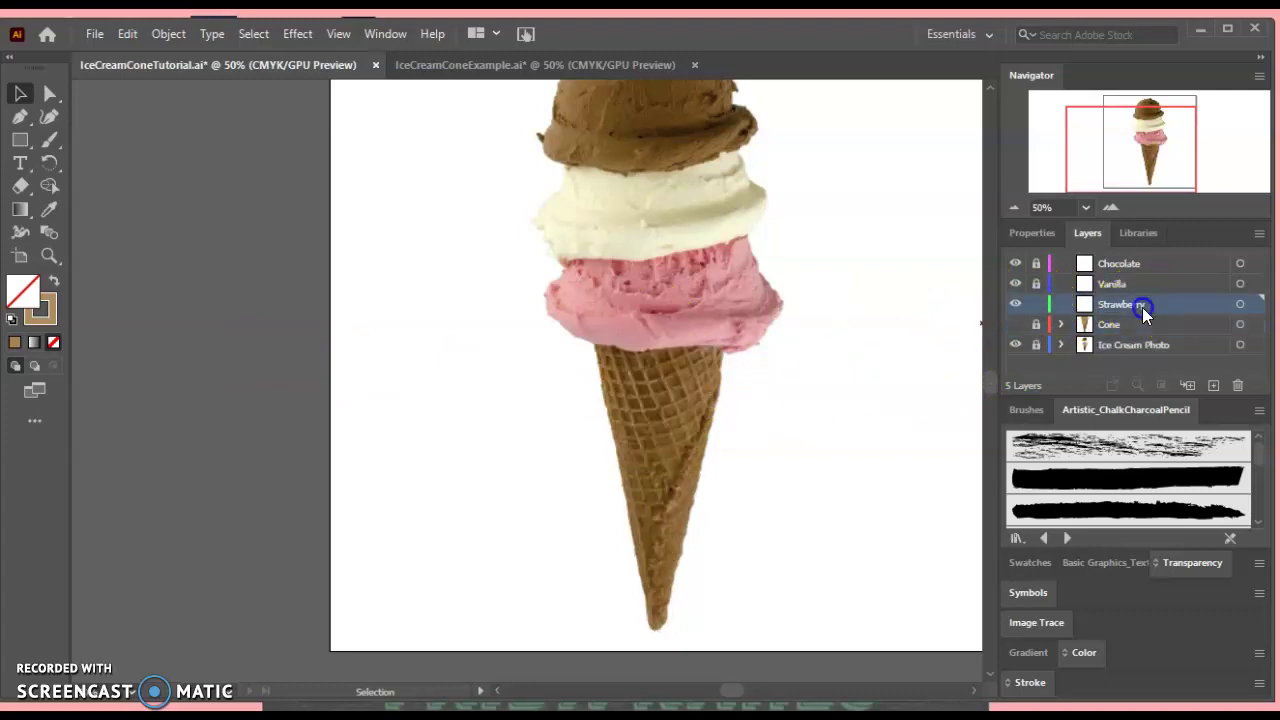
pyautogui.click(1110, 207)
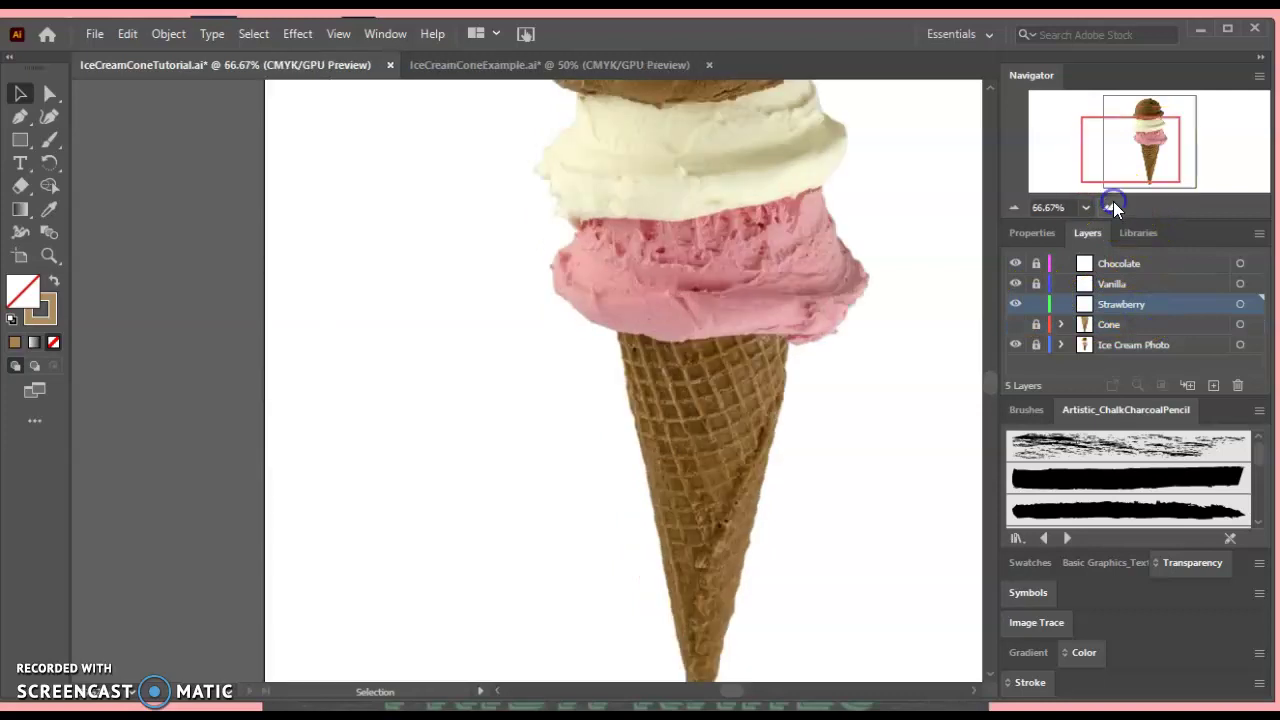
pyautogui.click(1110, 207)
pyautogui.moveTo(1130, 148); pyautogui.dragTo(1158, 148)
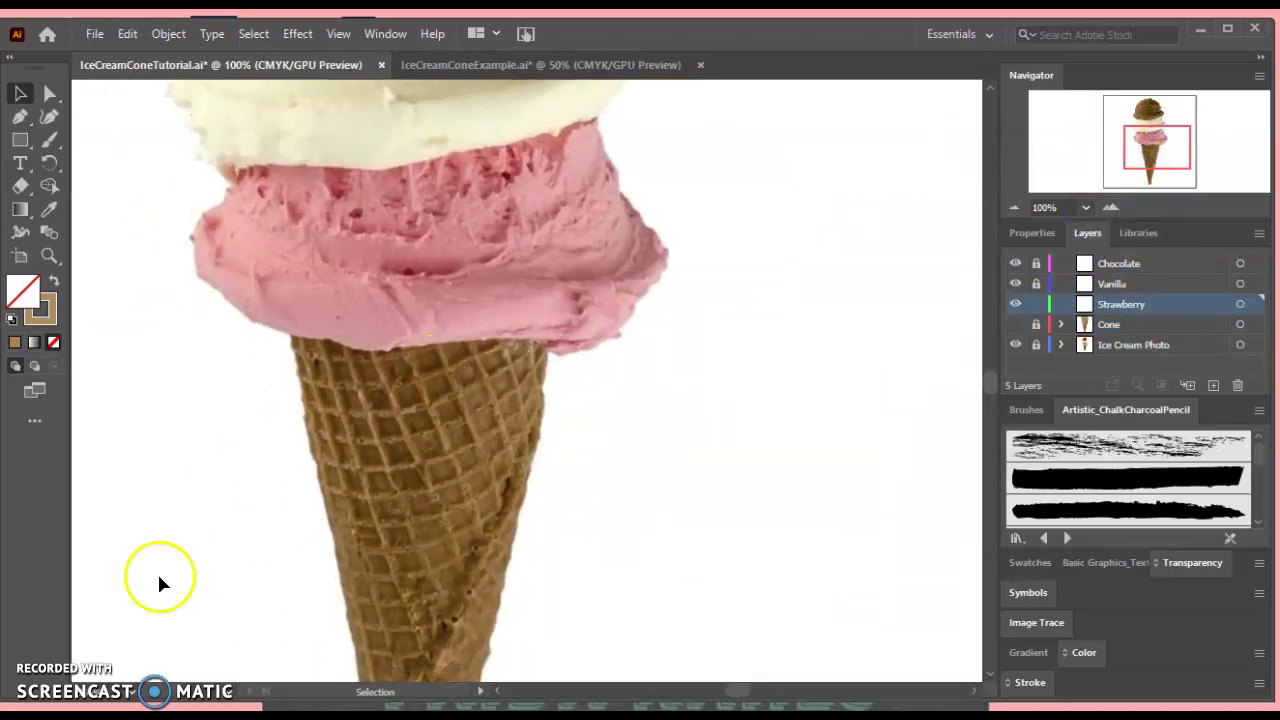
# Trace the strawberry scoop outline, fill it with sampled pink, and move it right of the cone
pyautogui.click(44, 142)
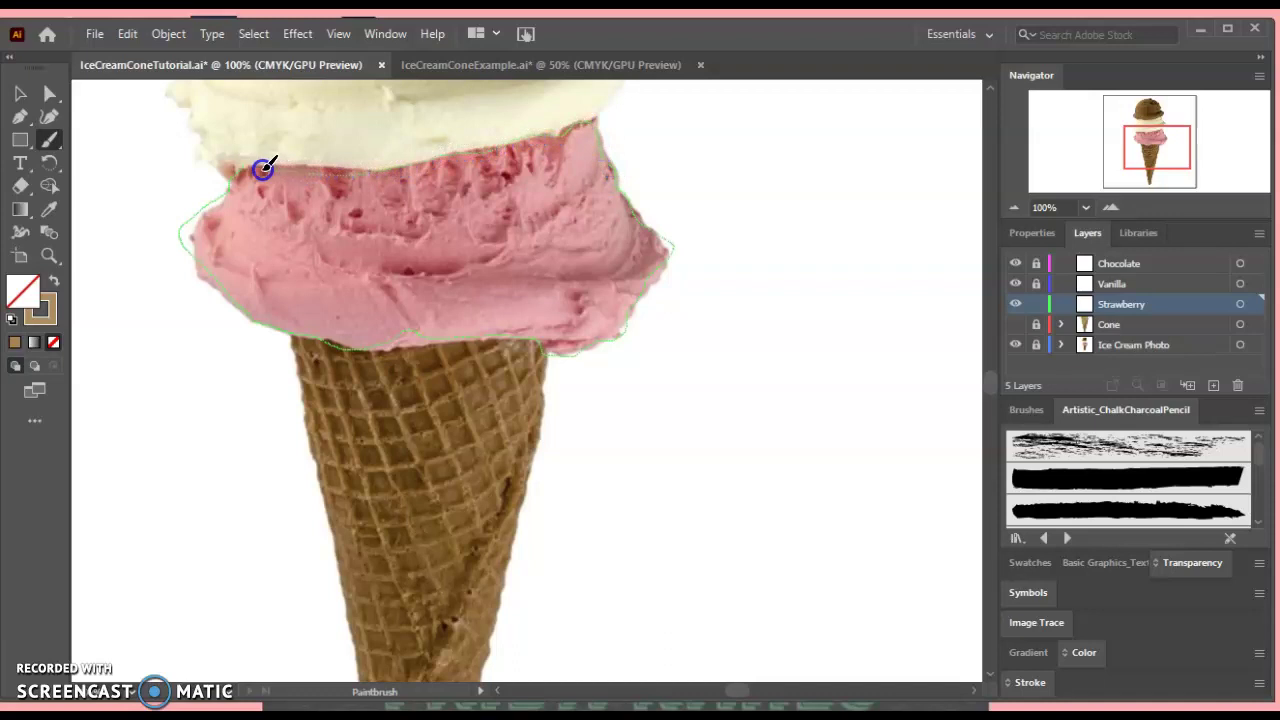
pyautogui.moveTo(199, 291); pyautogui.dragTo(197, 289)
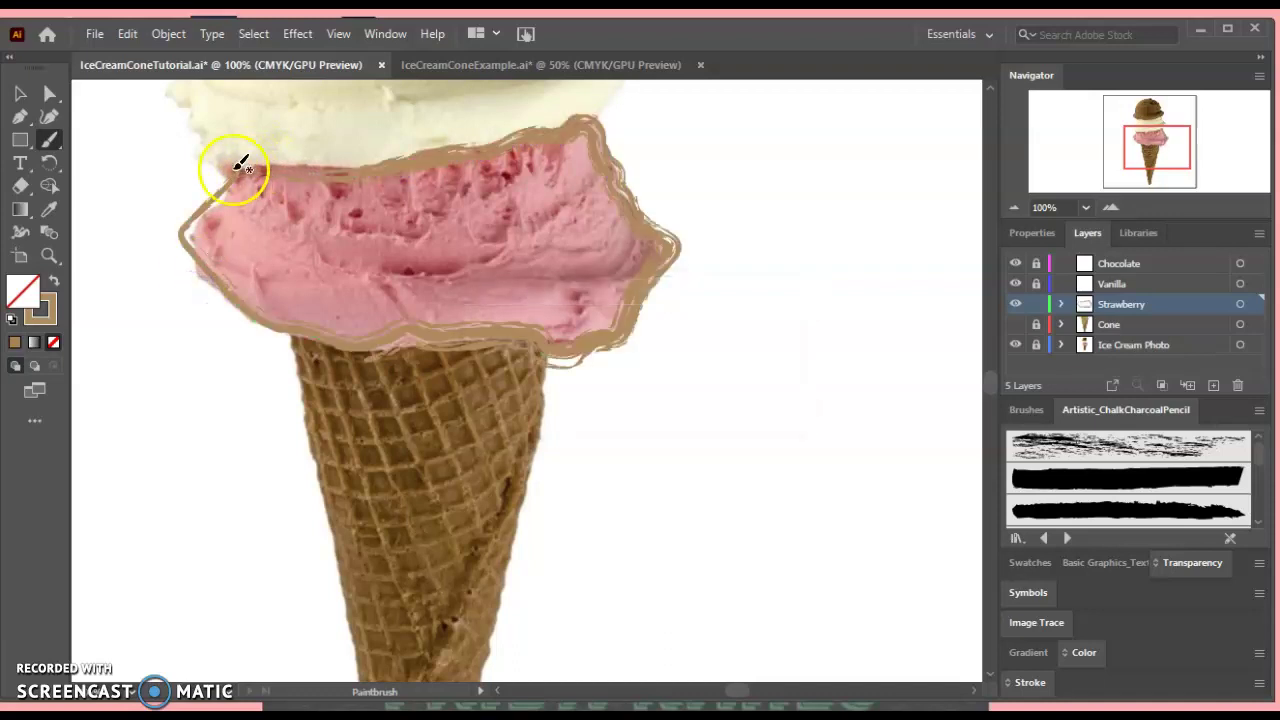
pyautogui.click(18, 93)
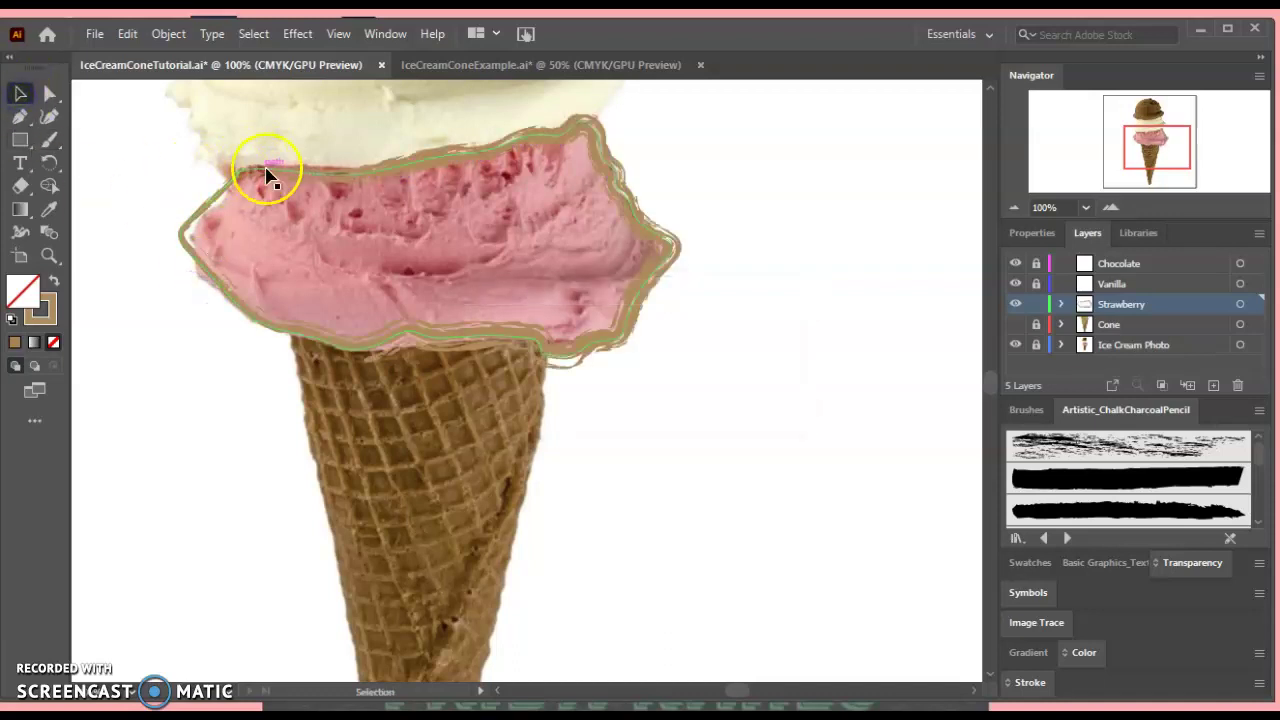
pyautogui.click(313, 186)
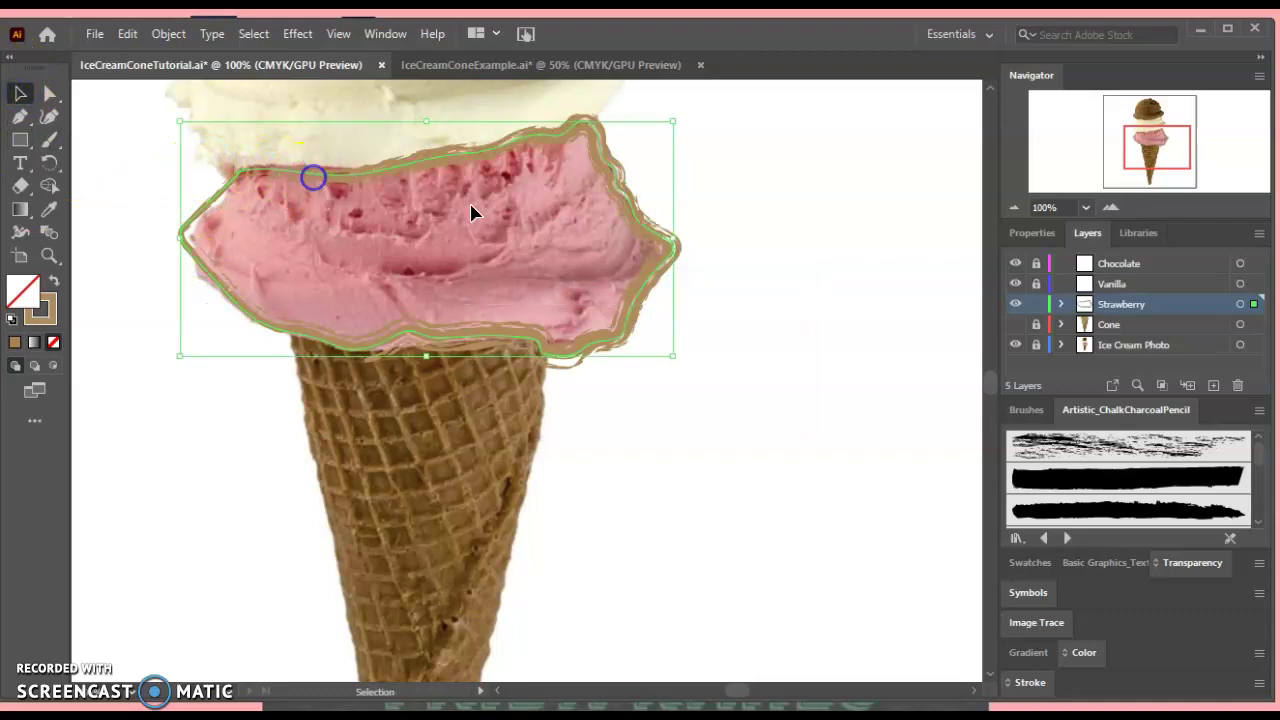
pyautogui.click(48, 208)
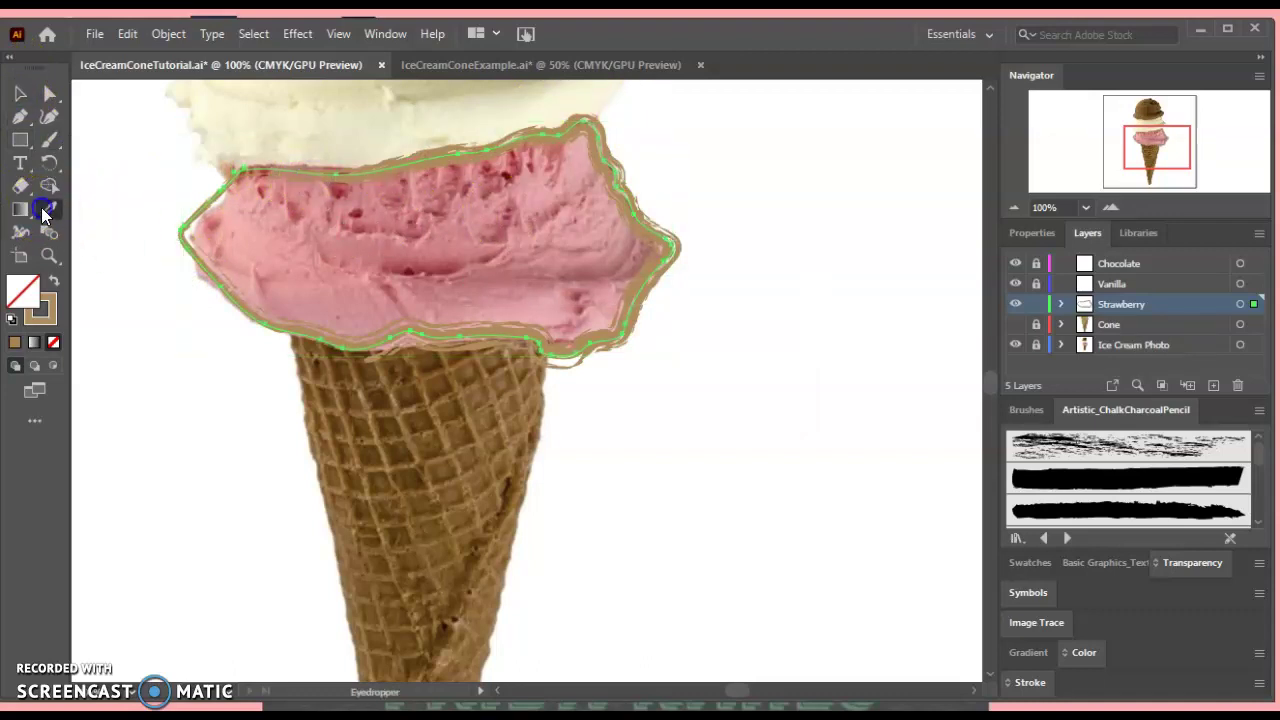
pyautogui.click(322, 293)
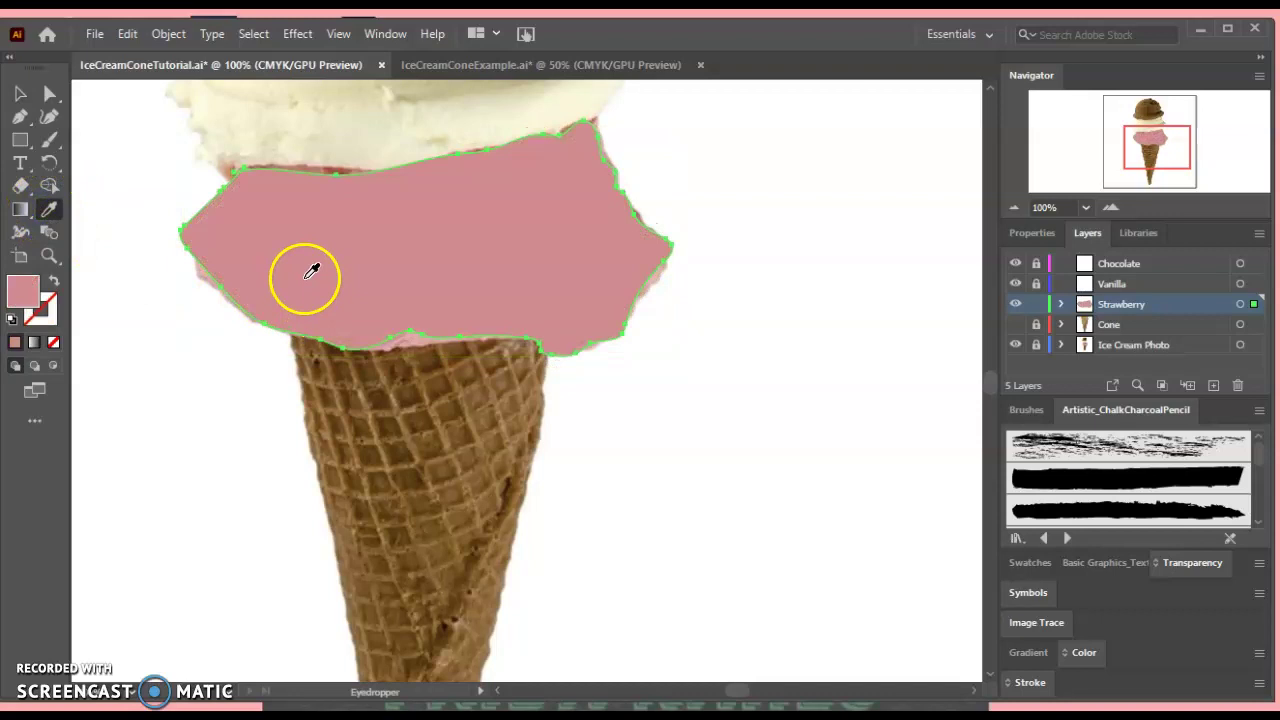
pyautogui.click(18, 95)
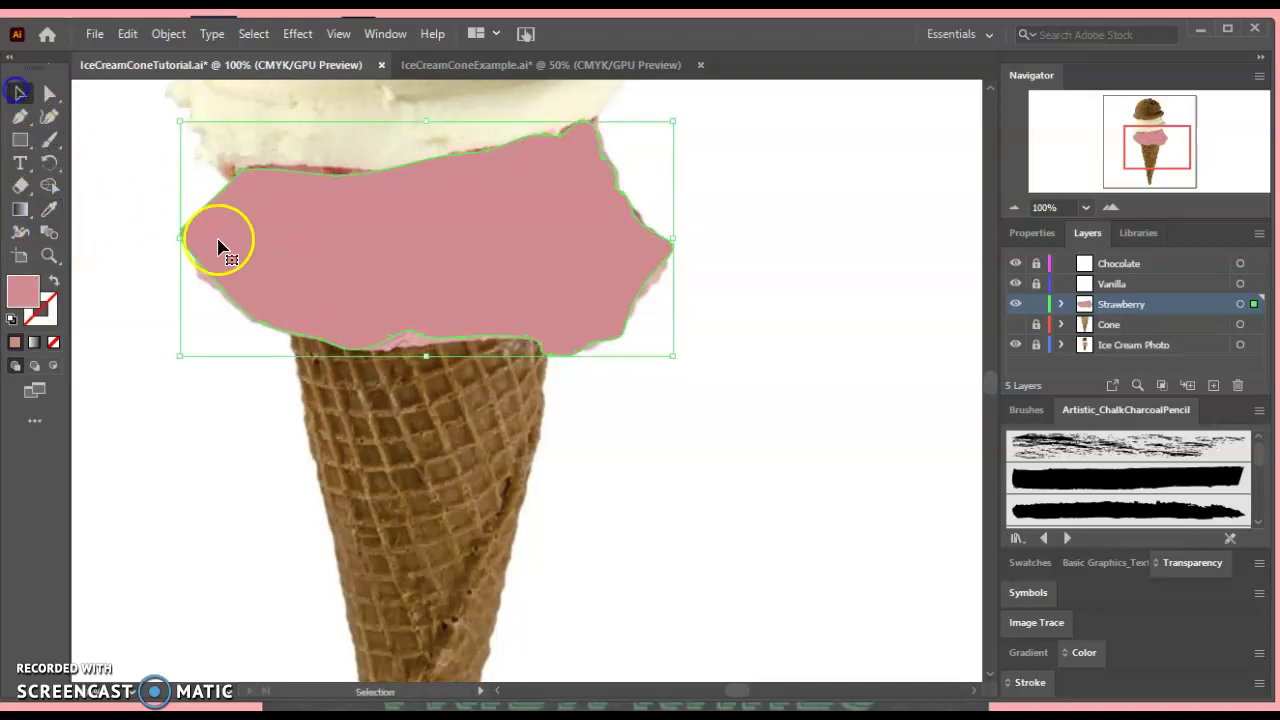
pyautogui.moveTo(217, 243); pyautogui.dragTo(808, 500)
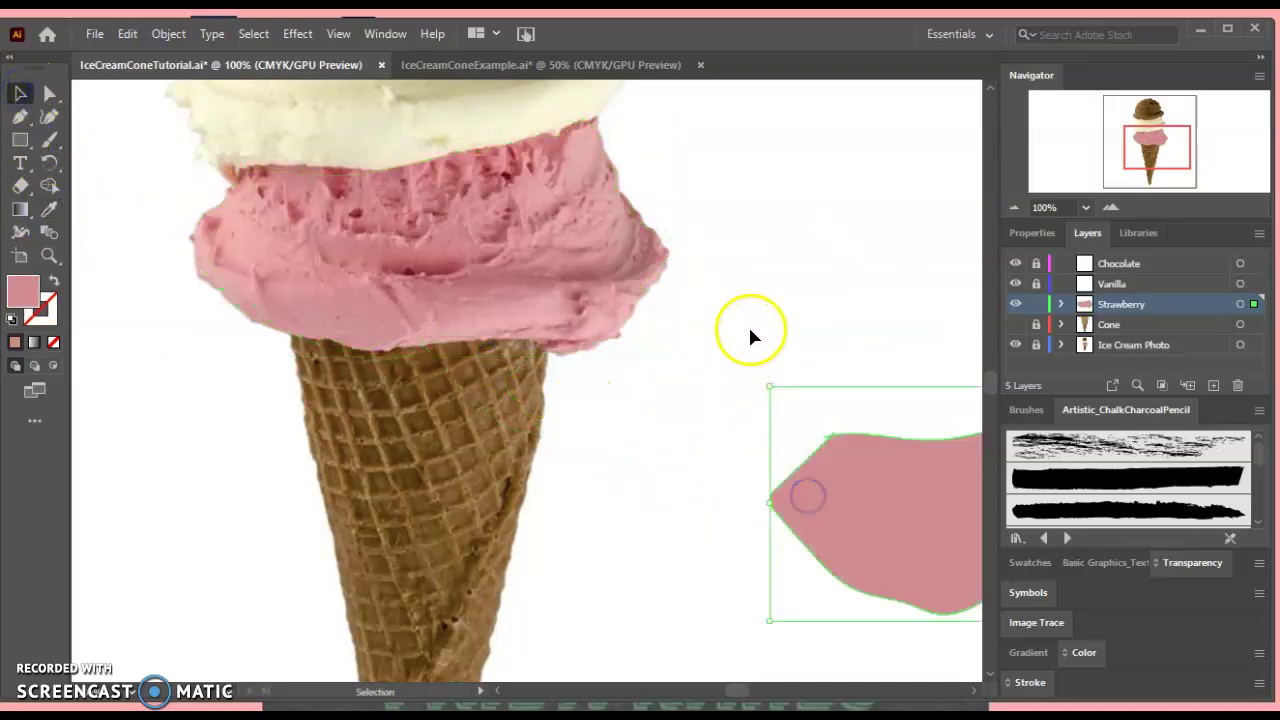
# Paint pink freehand strokes across the strawberry scoop's bottom, middle and upper areas
pyautogui.click(747, 311)
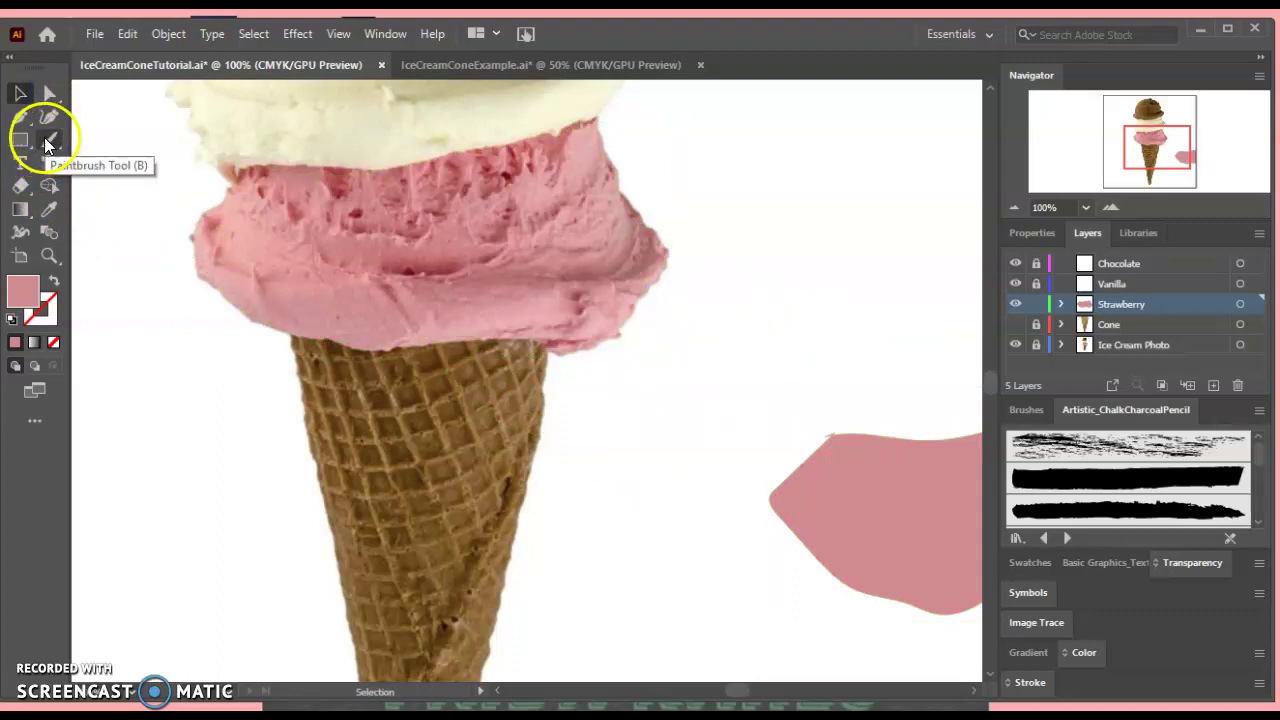
pyautogui.click(47, 143)
pyautogui.click(53, 283)
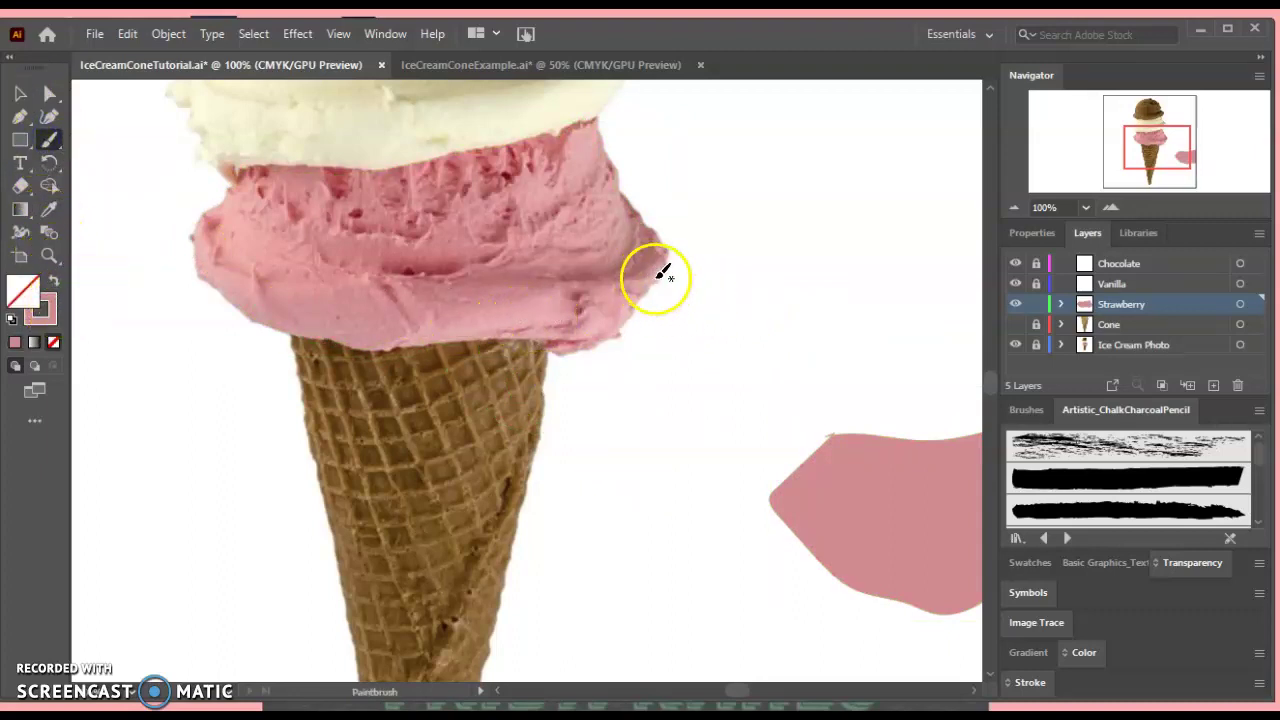
pyautogui.moveTo(662, 274); pyautogui.dragTo(605, 330)
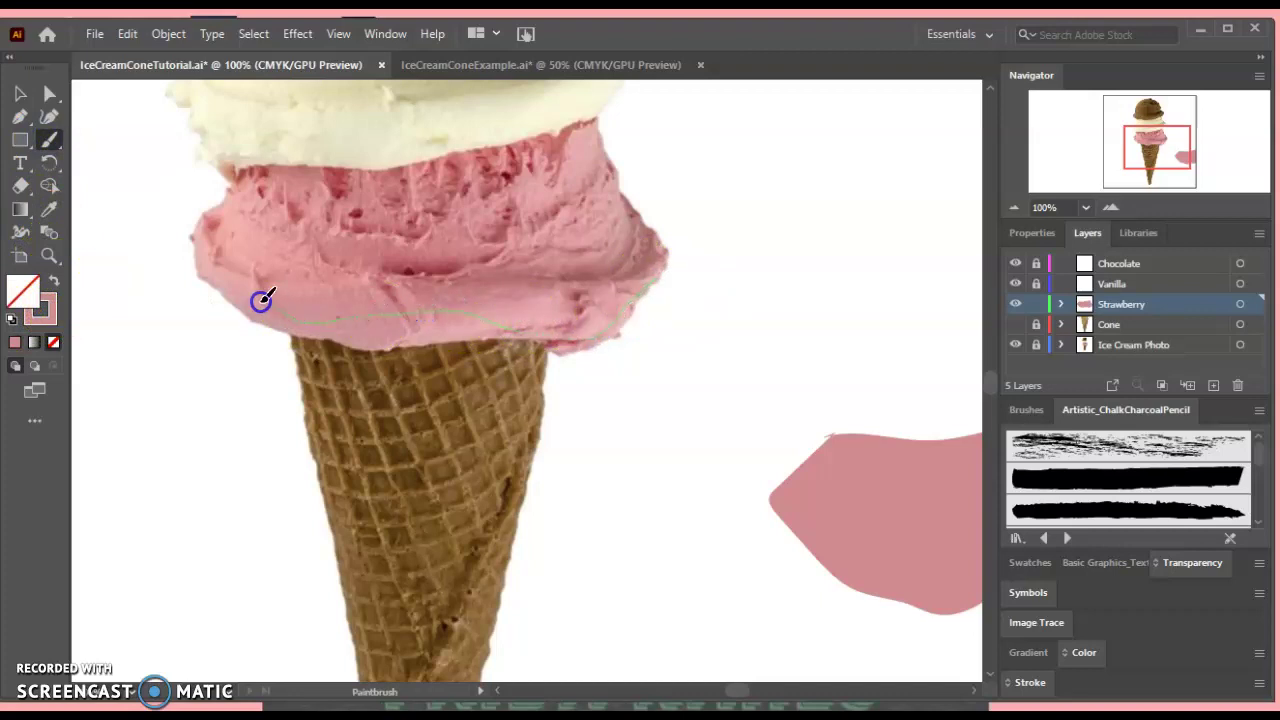
pyautogui.moveTo(229, 249)
pyautogui.mouseDown()
pyautogui.moveTo(311, 200)
pyautogui.moveTo(279, 224)
pyautogui.moveTo(229, 220)
pyautogui.moveTo(271, 242)
pyautogui.mouseUp()
pyautogui.moveTo(397, 250)
pyautogui.mouseDown()
pyautogui.moveTo(487, 267)
pyautogui.moveTo(549, 255)
pyautogui.mouseUp()
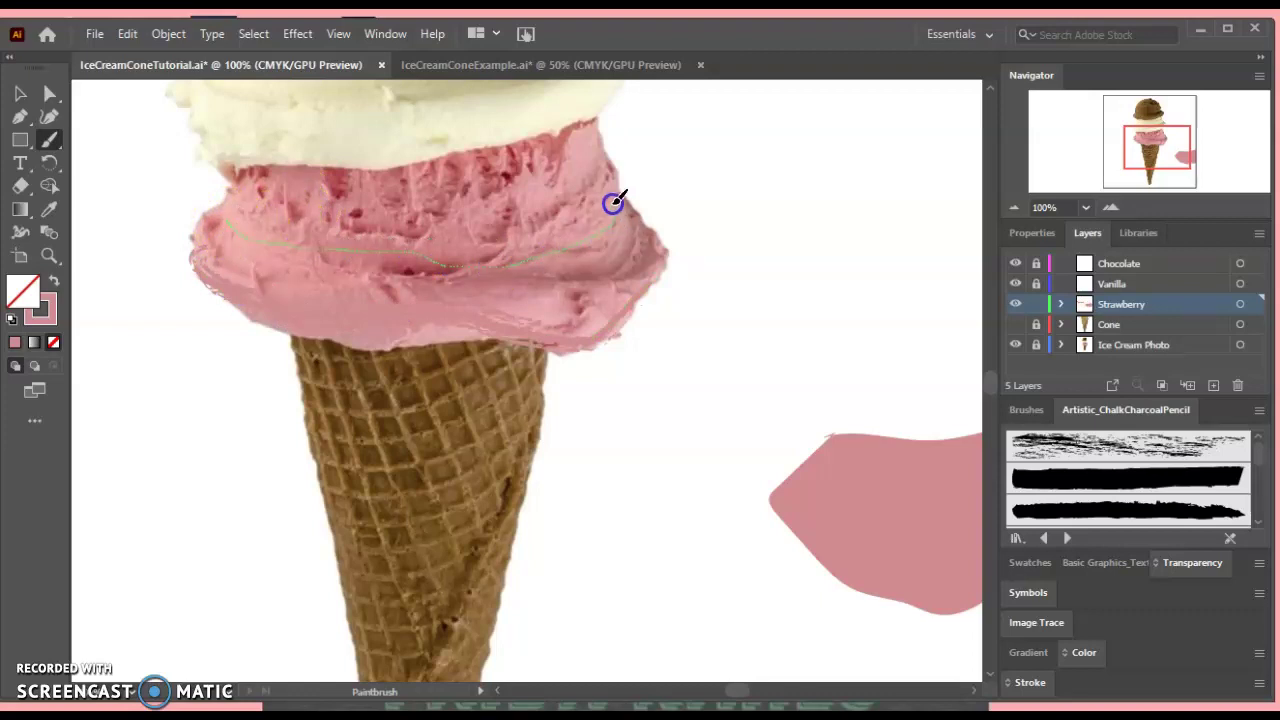
pyautogui.moveTo(614, 203); pyautogui.dragTo(608, 200)
pyautogui.moveTo(586, 137); pyautogui.dragTo(555, 180)
pyautogui.moveTo(469, 231); pyautogui.dragTo(430, 229)
pyautogui.moveTo(312, 211)
pyautogui.mouseDown()
pyautogui.moveTo(259, 181)
pyautogui.moveTo(321, 207)
pyautogui.mouseUp()
pyautogui.moveTo(416, 205); pyautogui.dragTo(418, 205)
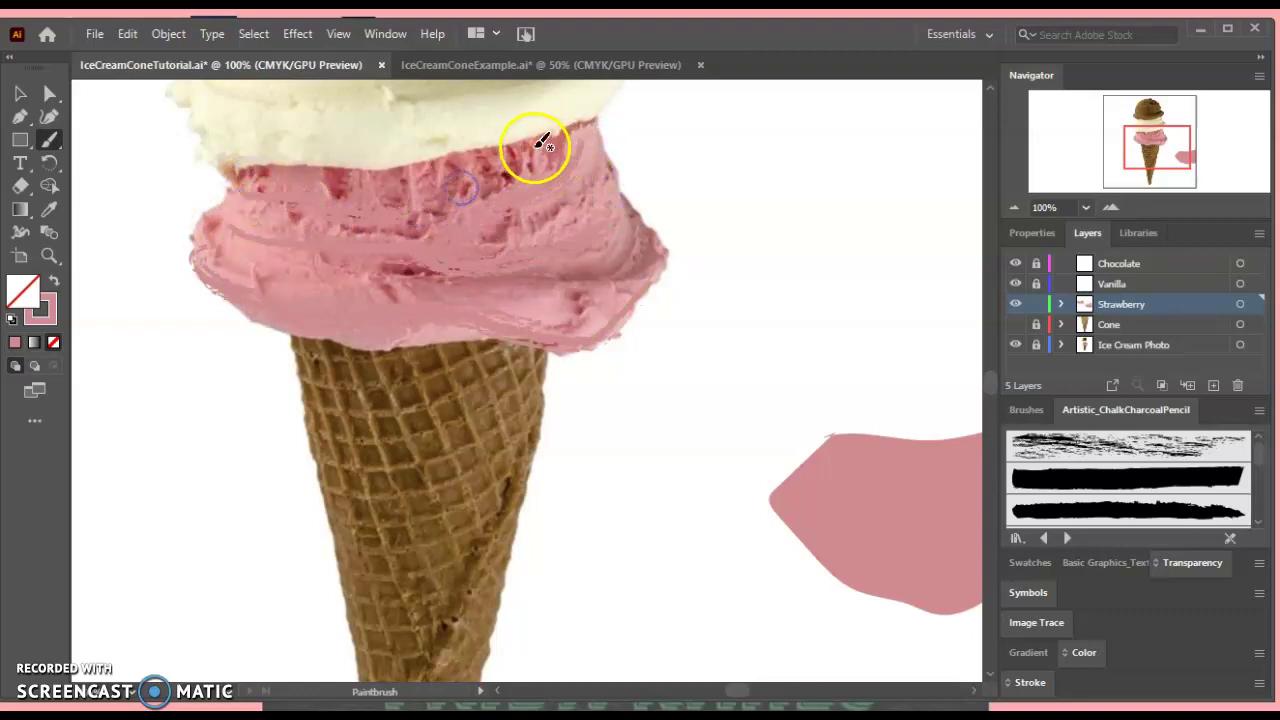
pyautogui.moveTo(529, 143)
pyautogui.mouseDown()
pyautogui.moveTo(409, 186)
pyautogui.moveTo(340, 190)
pyautogui.mouseUp()
# Recolour the lower-edge stroke with the scoop's sampled pink as its stroke colour
pyautogui.click(33, 117)
pyautogui.click(20, 93)
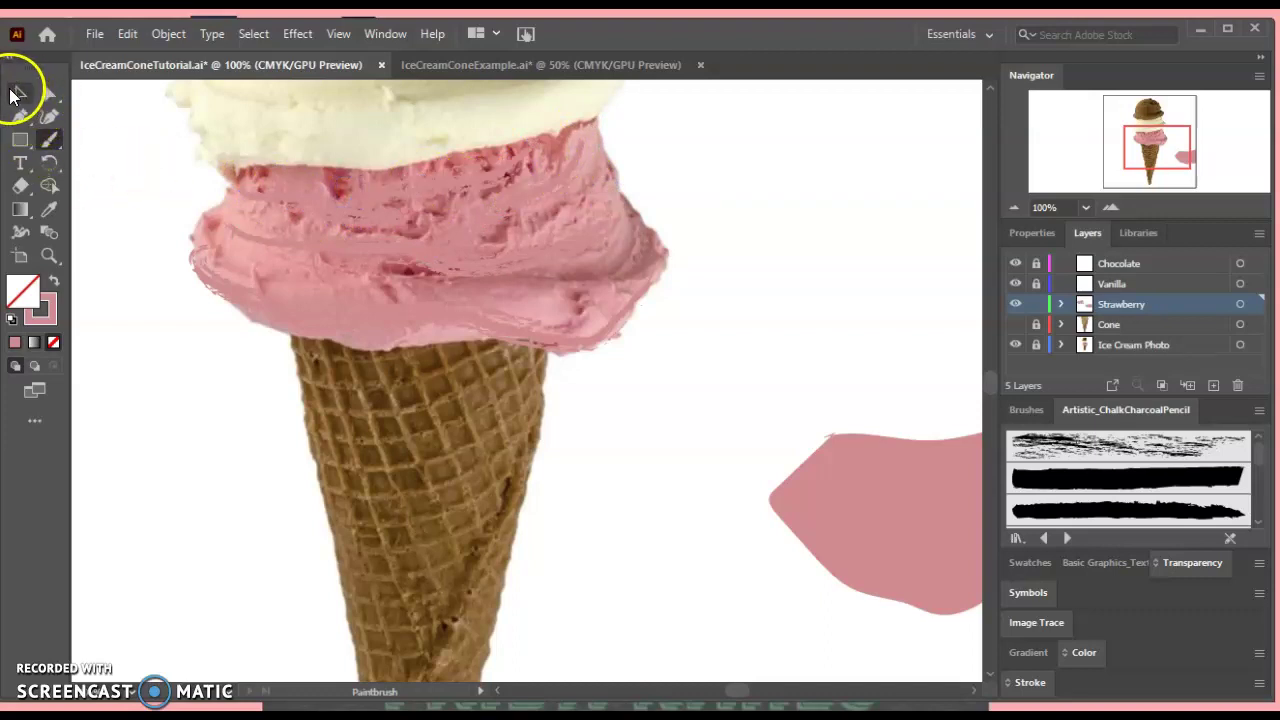
pyautogui.click(297, 318)
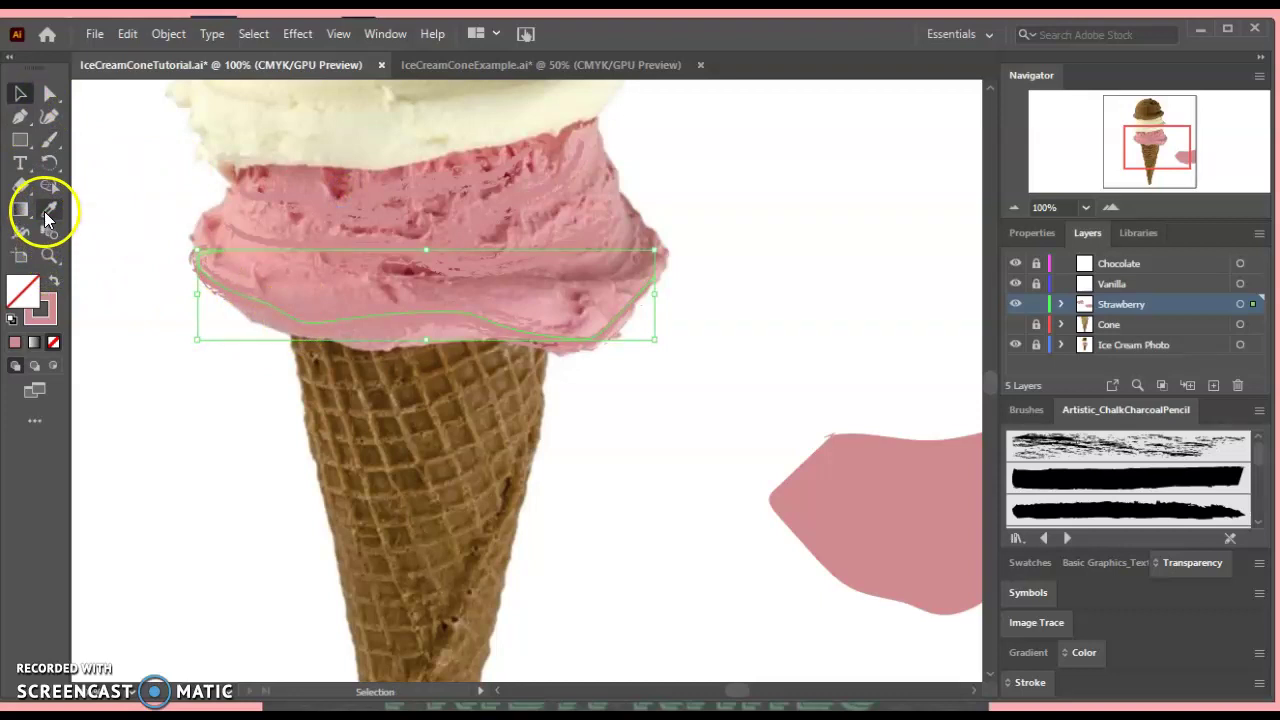
pyautogui.click(48, 209)
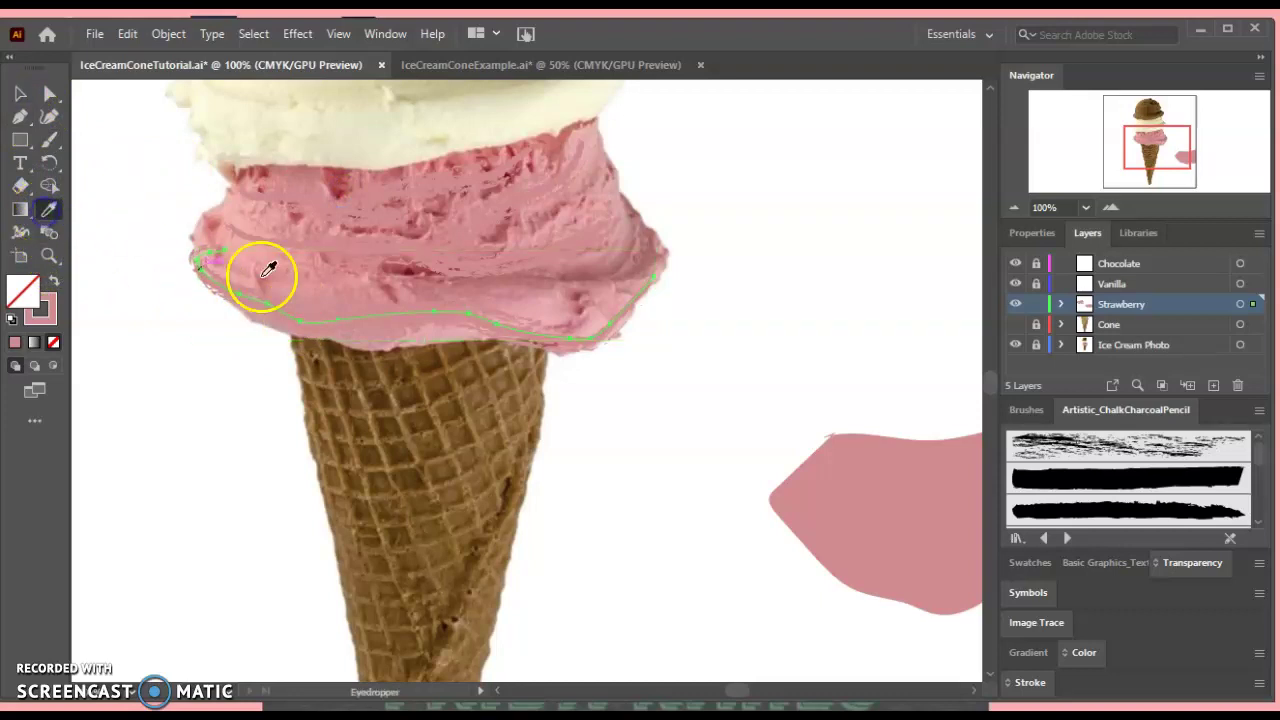
pyautogui.click(531, 306)
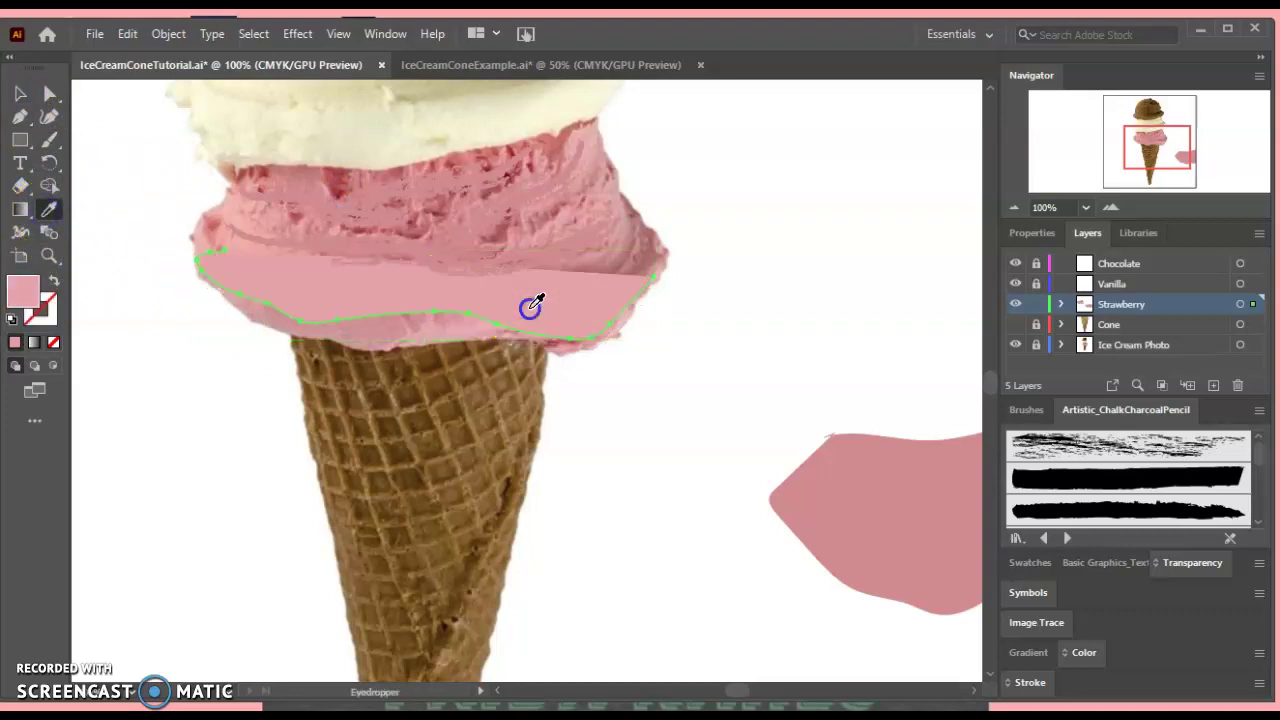
pyautogui.click(55, 281)
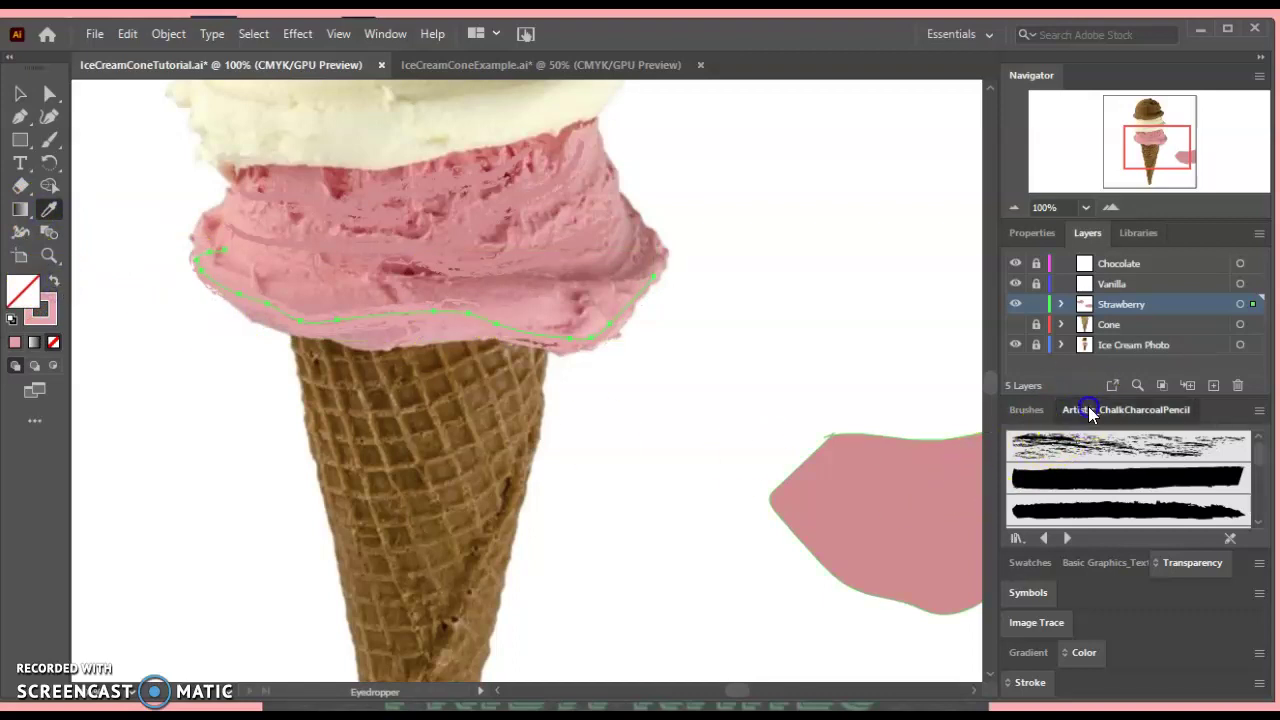
# Give the lower-edge stroke the Charcoal - Varied brush at 3 pt weight
pyautogui.moveTo(1083, 410); pyautogui.dragTo(731, 176)
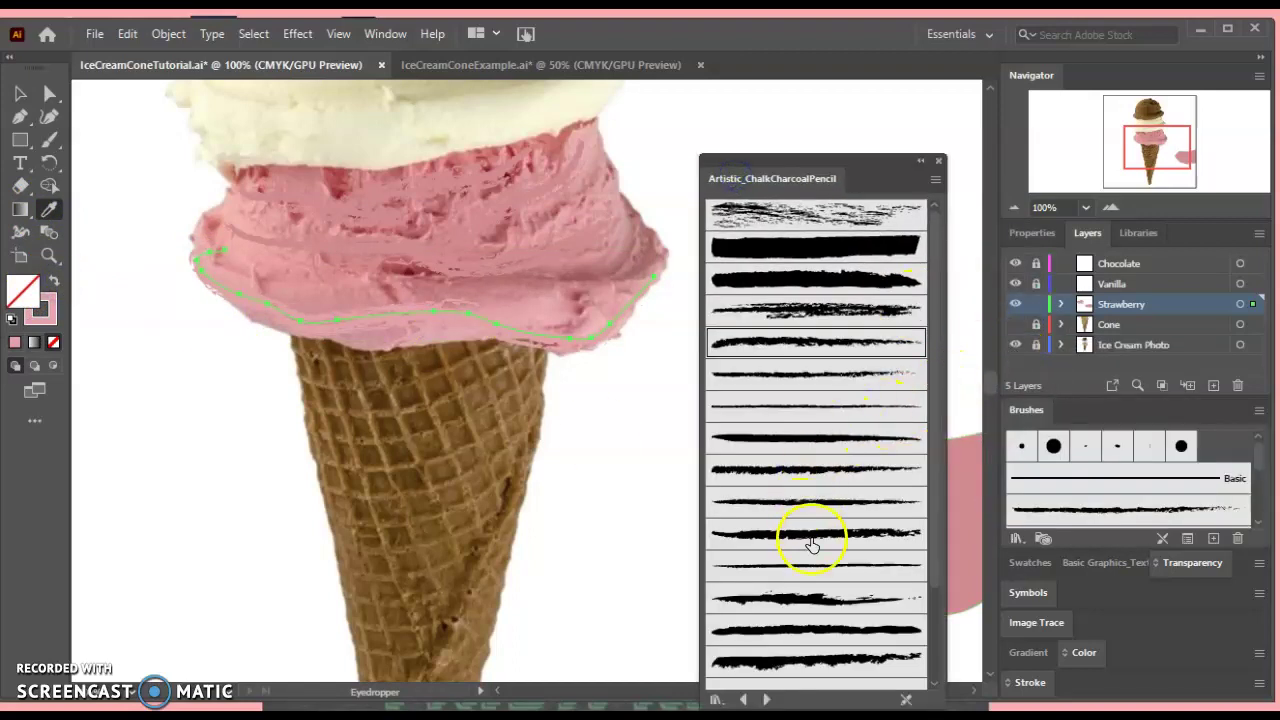
pyautogui.click(812, 540)
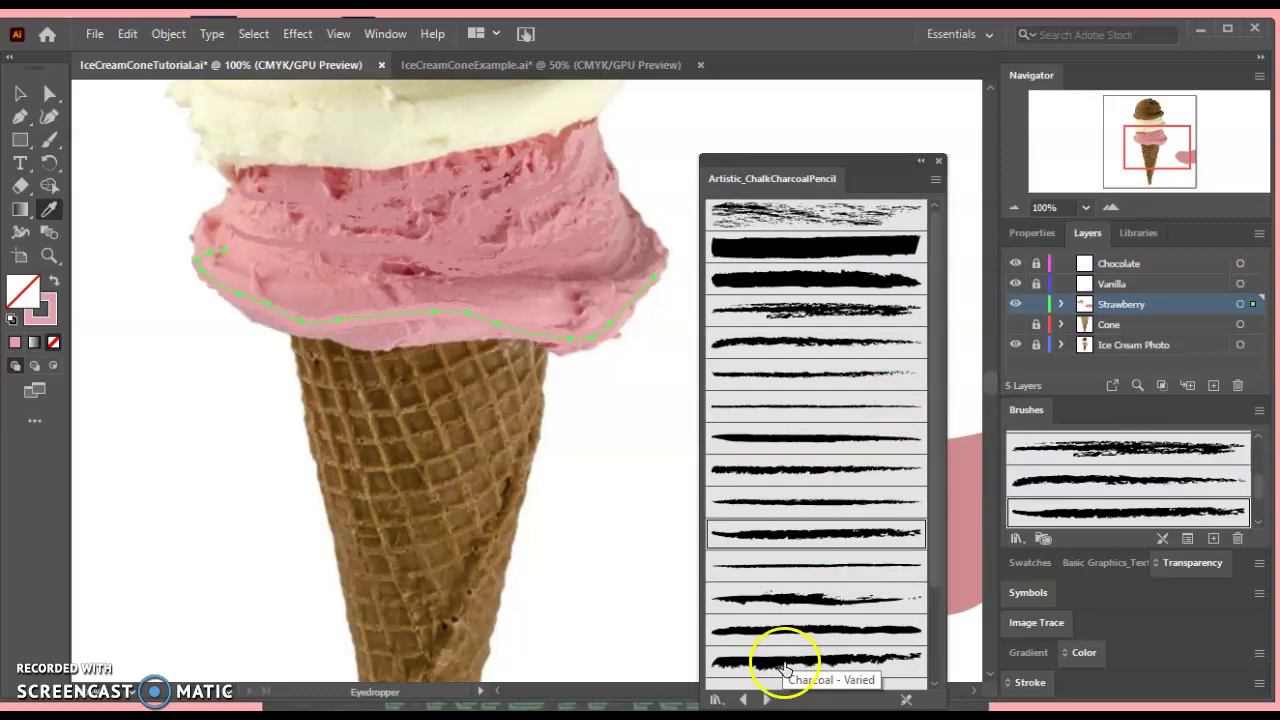
pyautogui.click(785, 665)
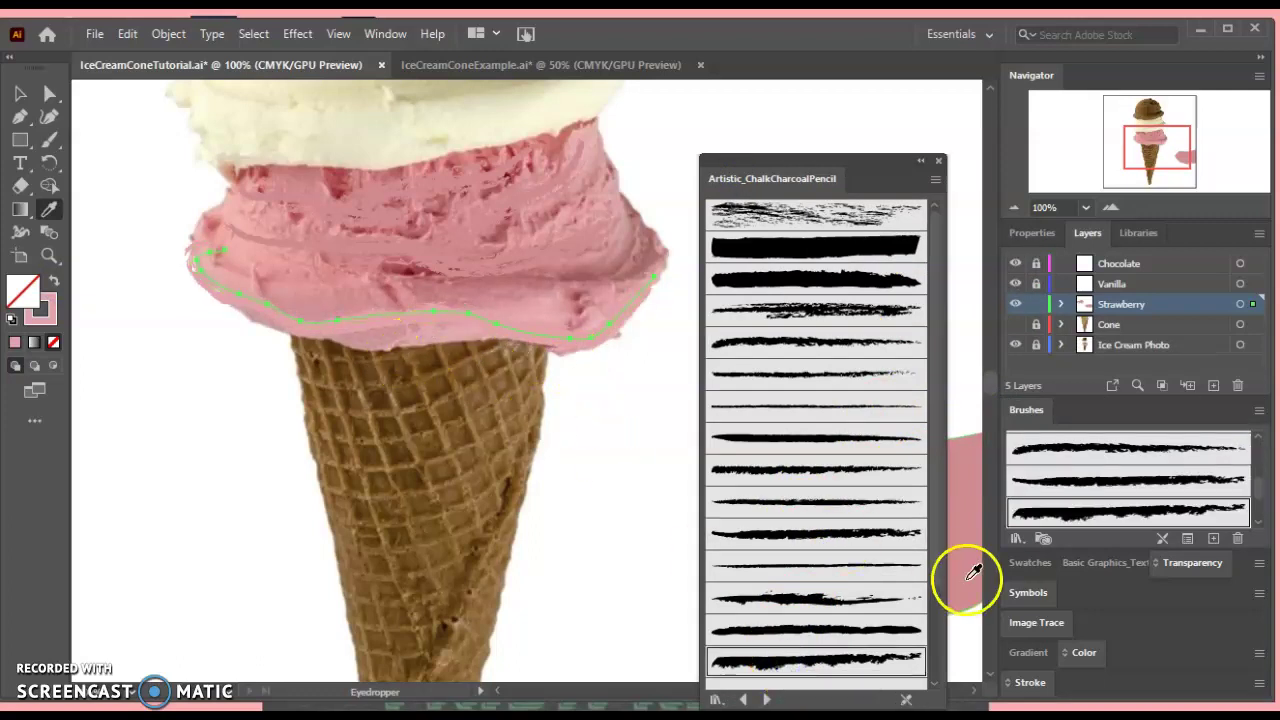
pyautogui.moveTo(1028, 682); pyautogui.dragTo(862, 195)
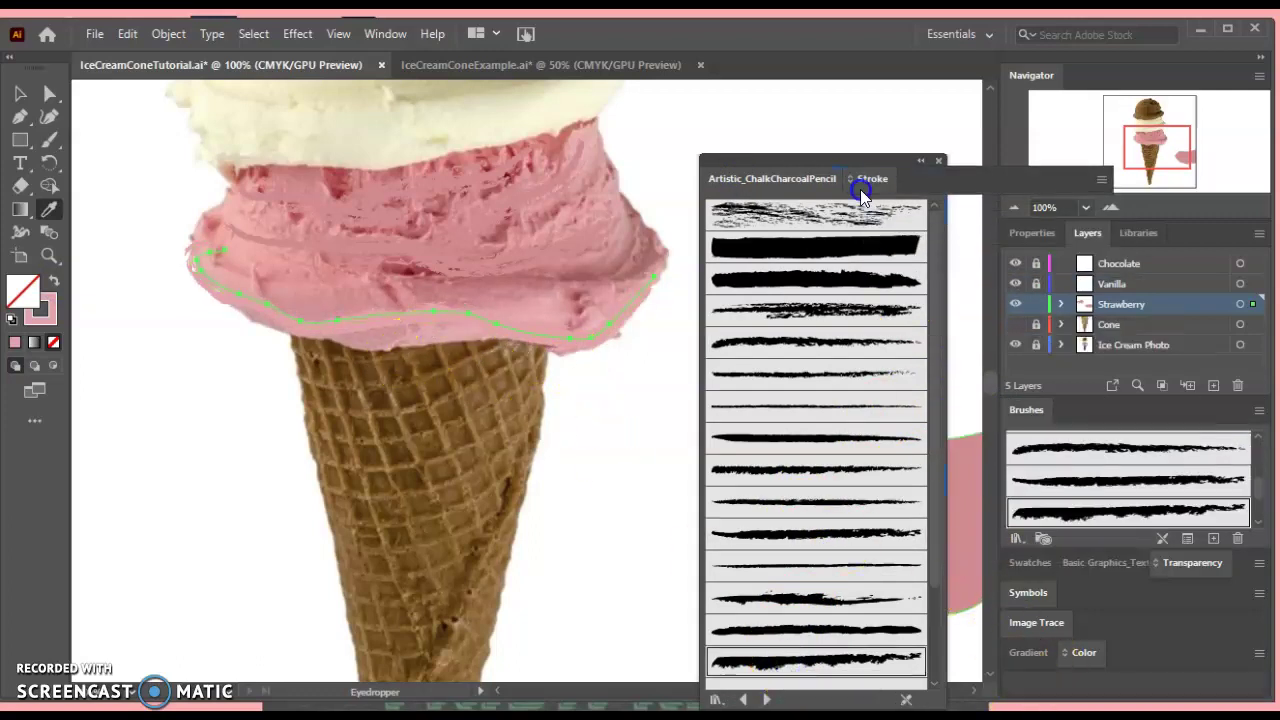
pyautogui.click(862, 185)
pyautogui.click(751, 204)
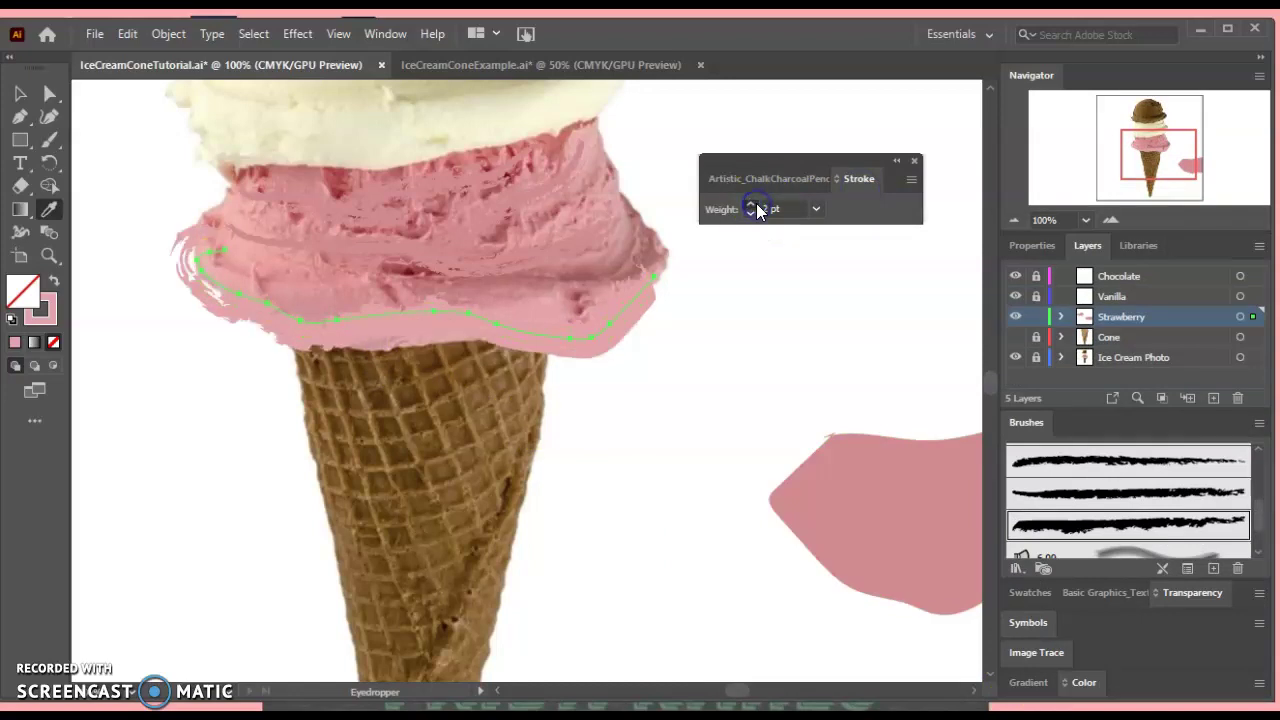
pyautogui.click(757, 210)
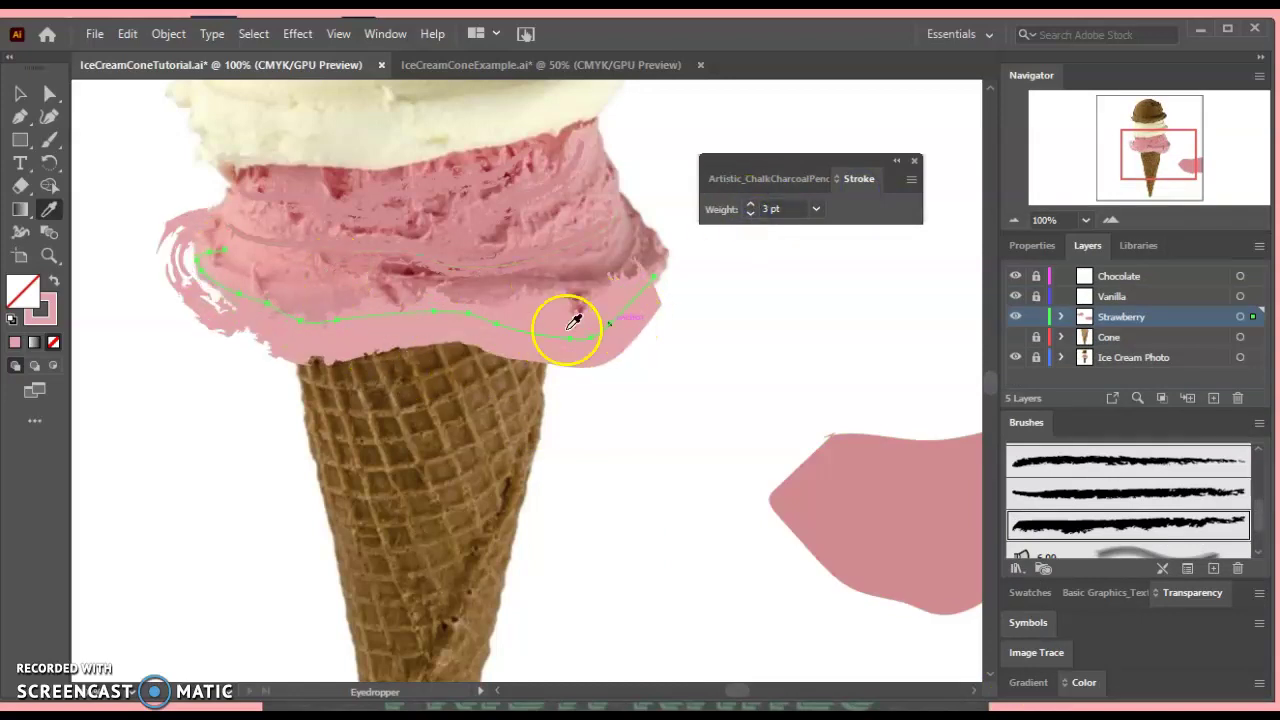
# Restroke the smaller upper-scoop stroke in sampled pink at 4 pt
pyautogui.click(20, 93)
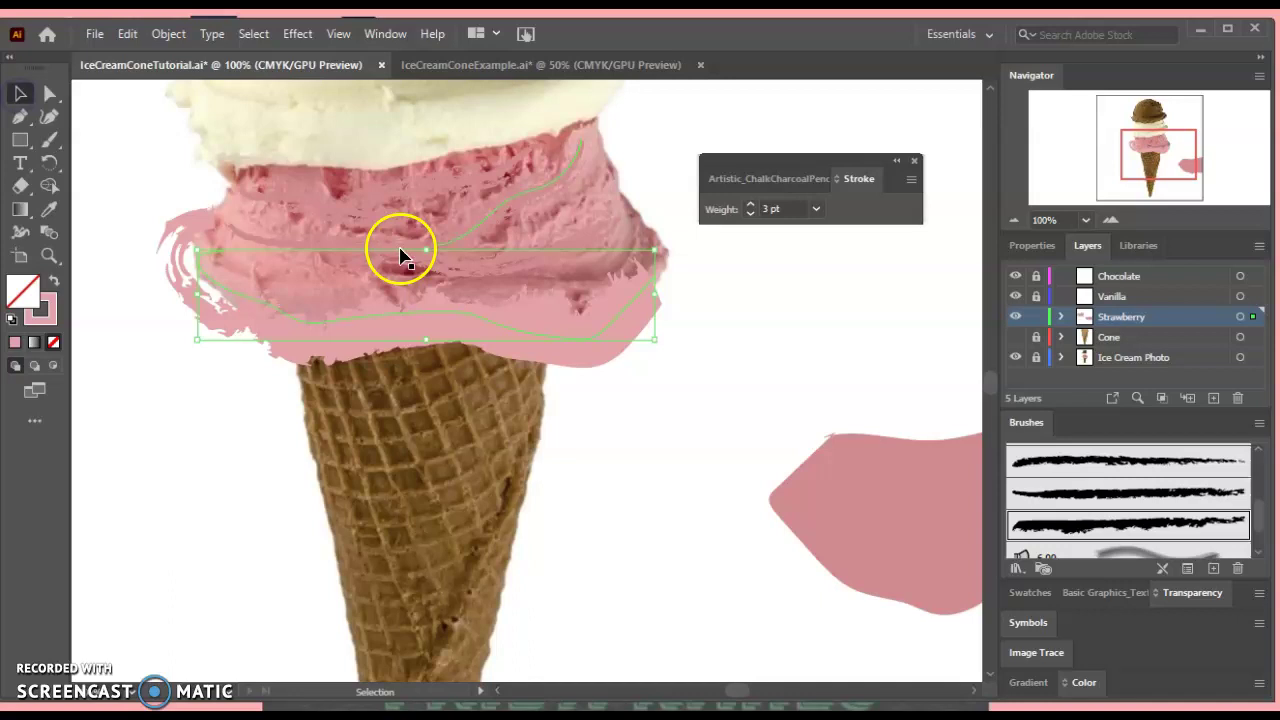
pyautogui.click(540, 268)
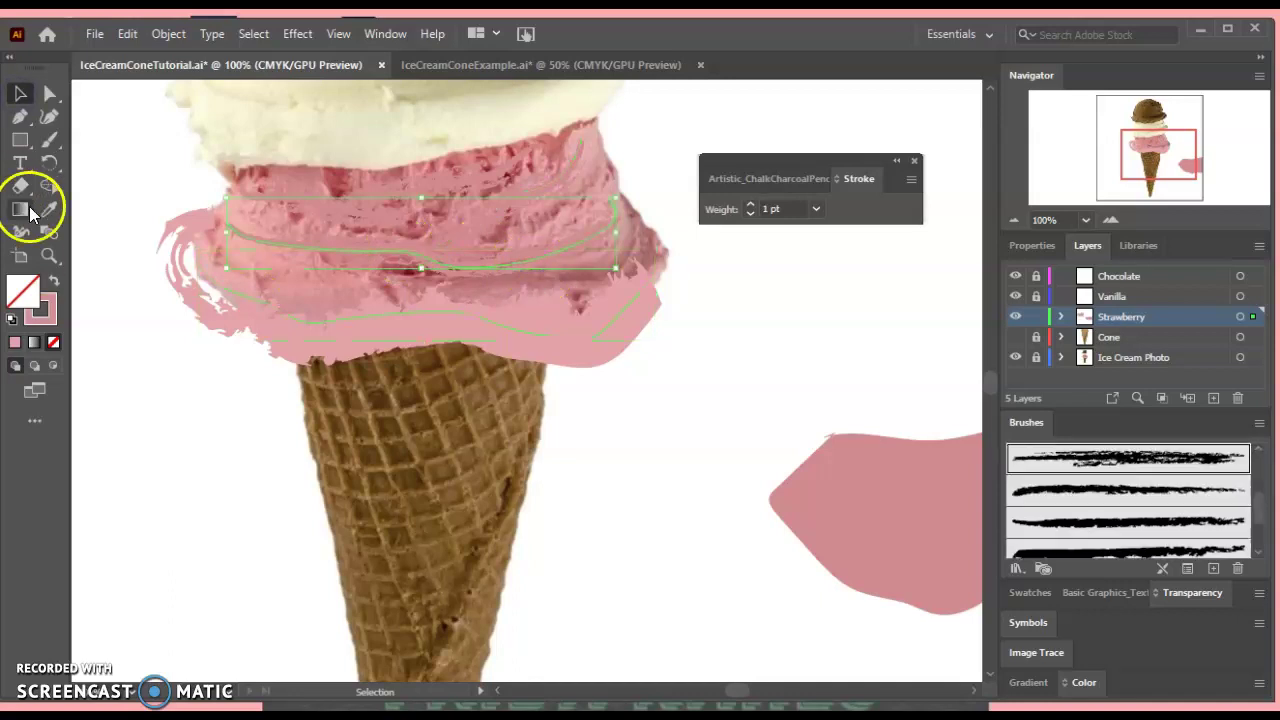
pyautogui.click(52, 220)
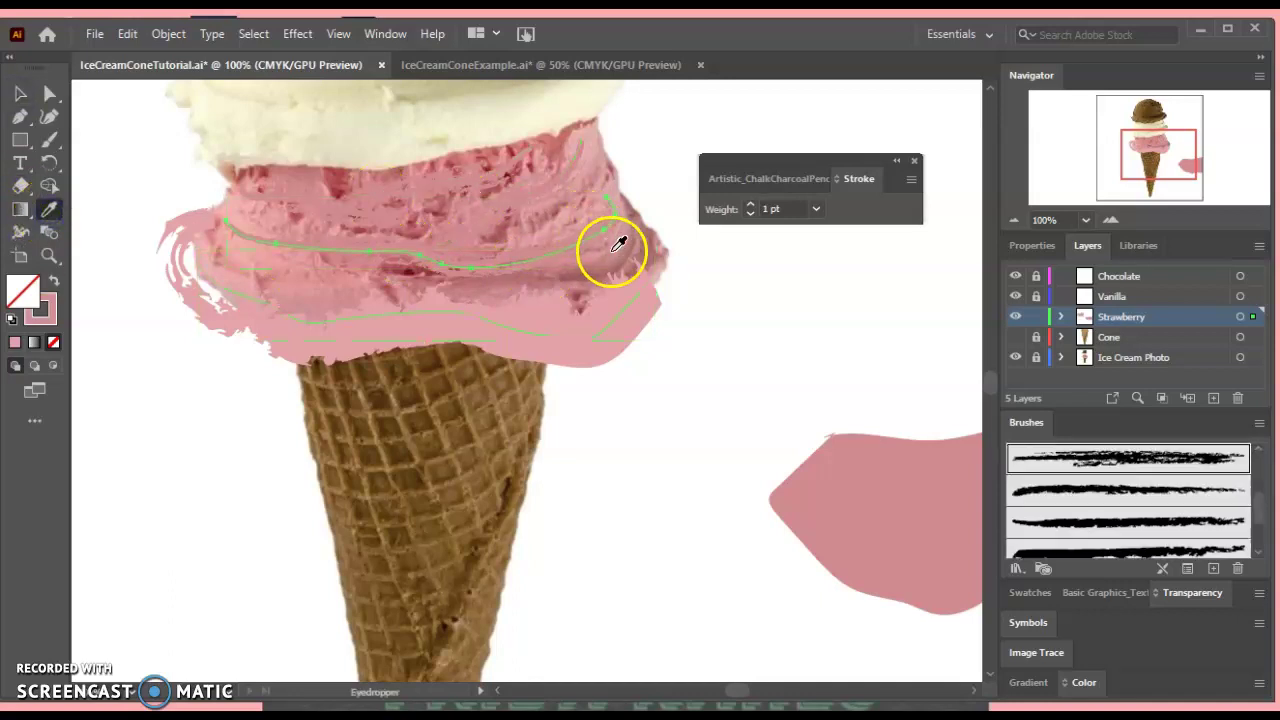
pyautogui.click(617, 260)
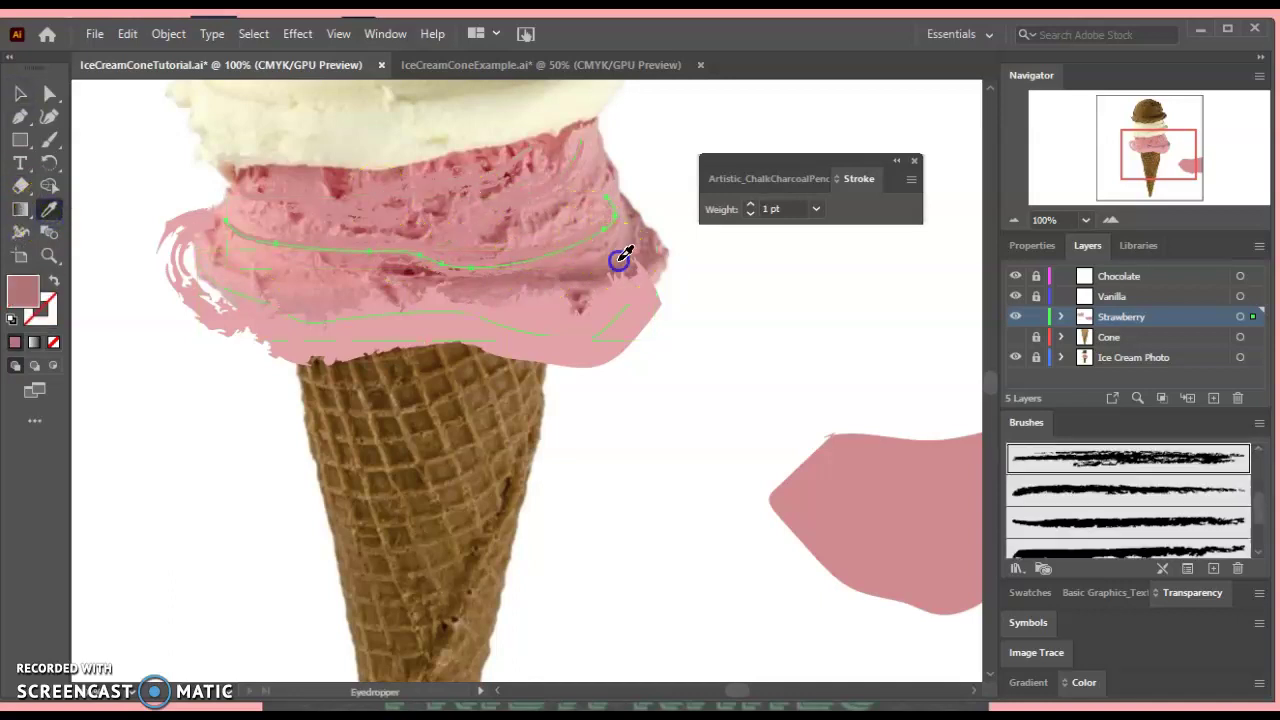
pyautogui.click(54, 281)
pyautogui.click(750, 214)
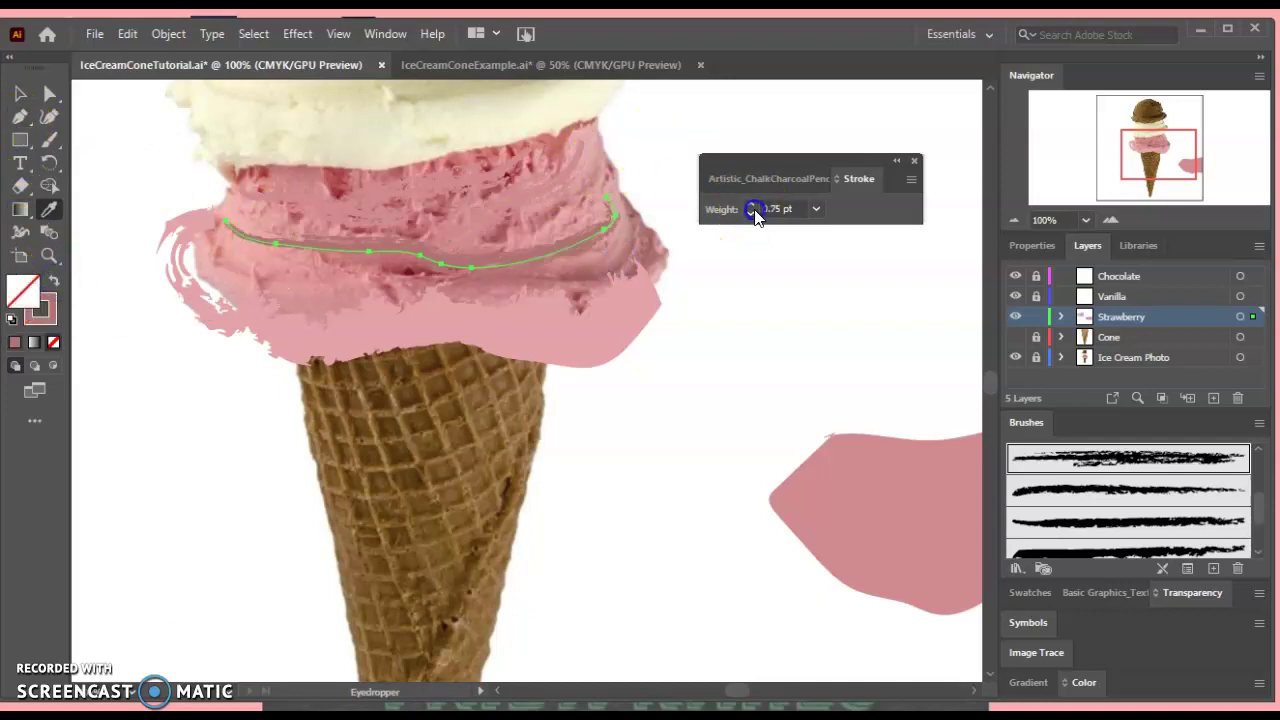
pyautogui.click(751, 214)
pyautogui.click(751, 207)
pyautogui.click(751, 207)
pyautogui.click(751, 207)
pyautogui.click(751, 207)
pyautogui.click(751, 207)
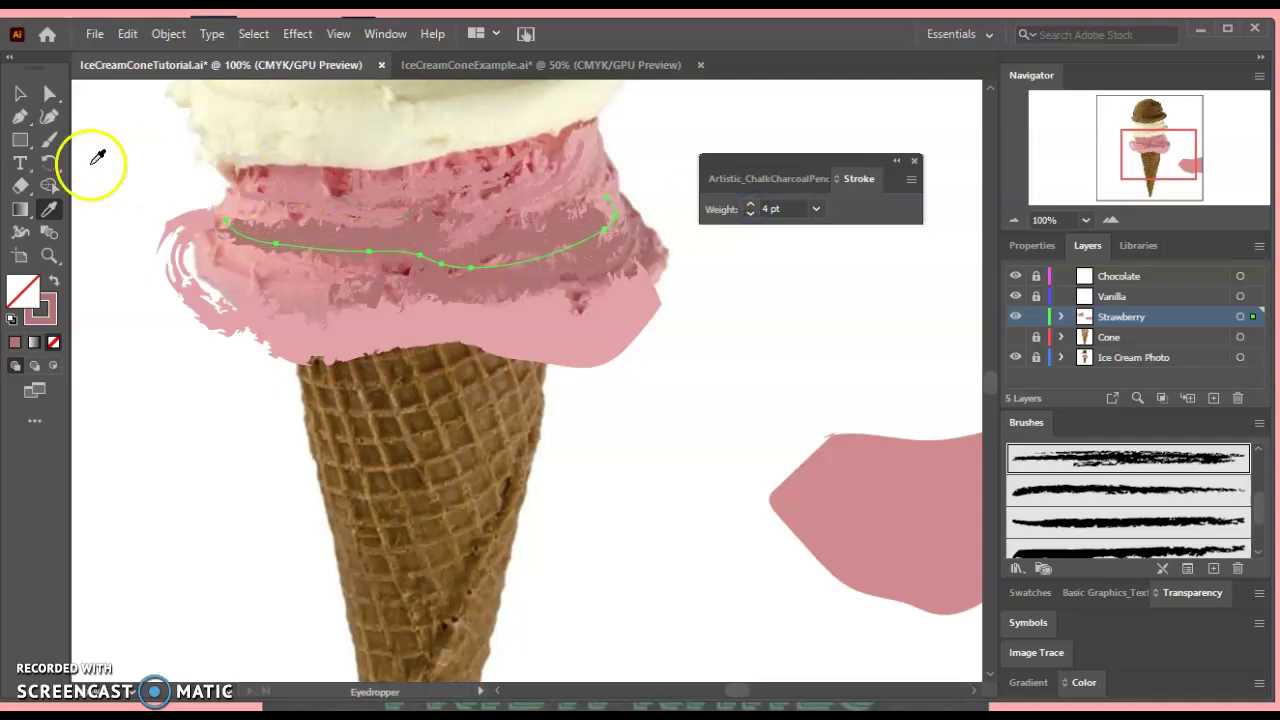
# Recolour the small stroke near the scoop's top with sampled pink at 2 pt
pyautogui.click(20, 93)
pyautogui.click(283, 210)
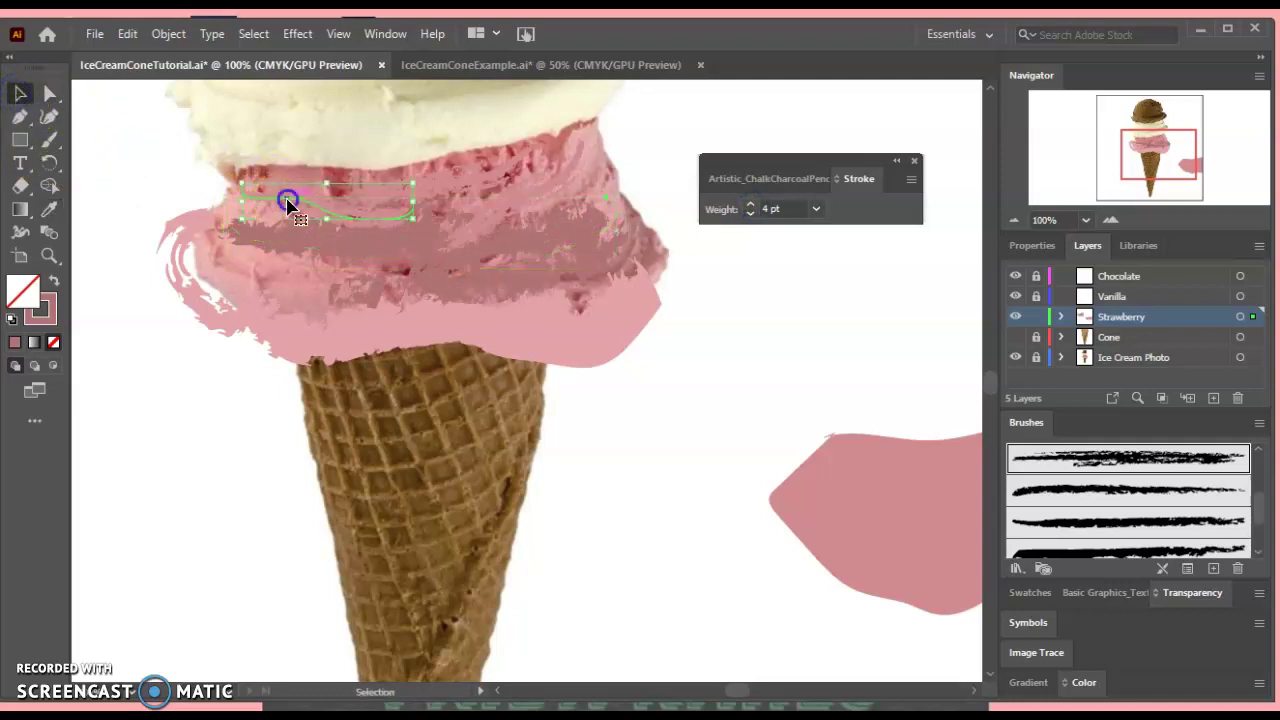
pyautogui.click(47, 211)
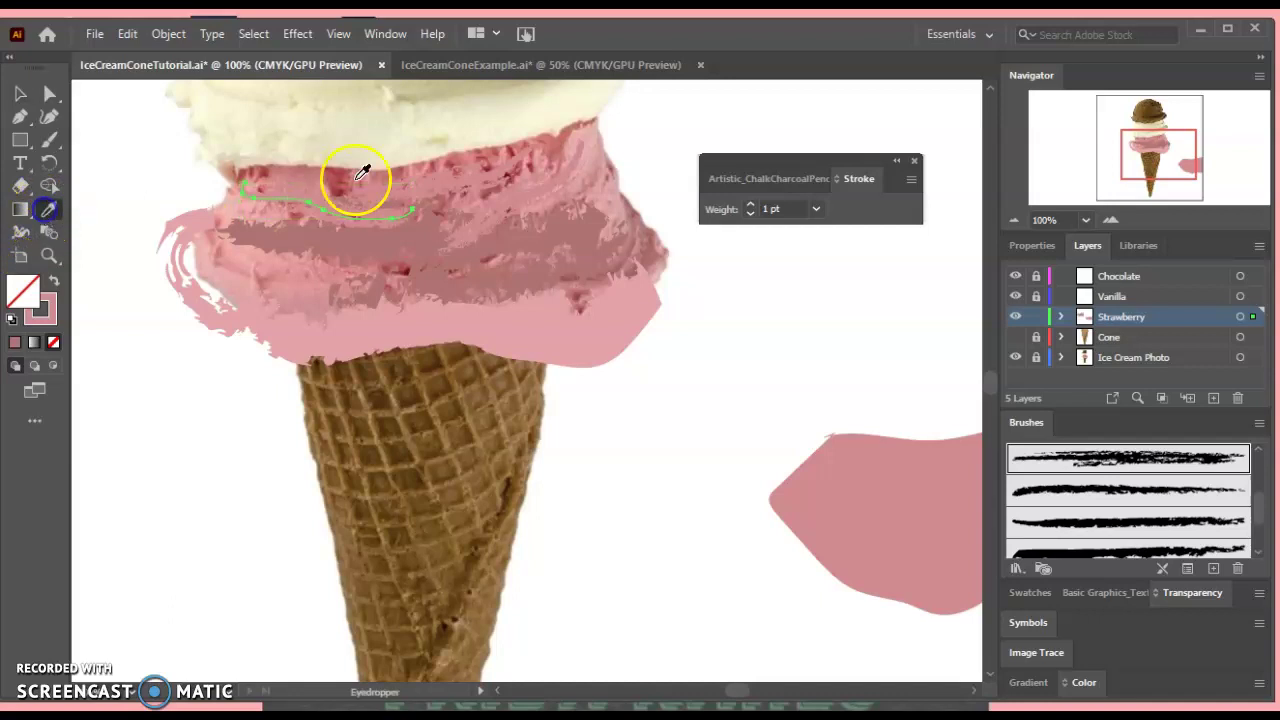
pyautogui.click(309, 186)
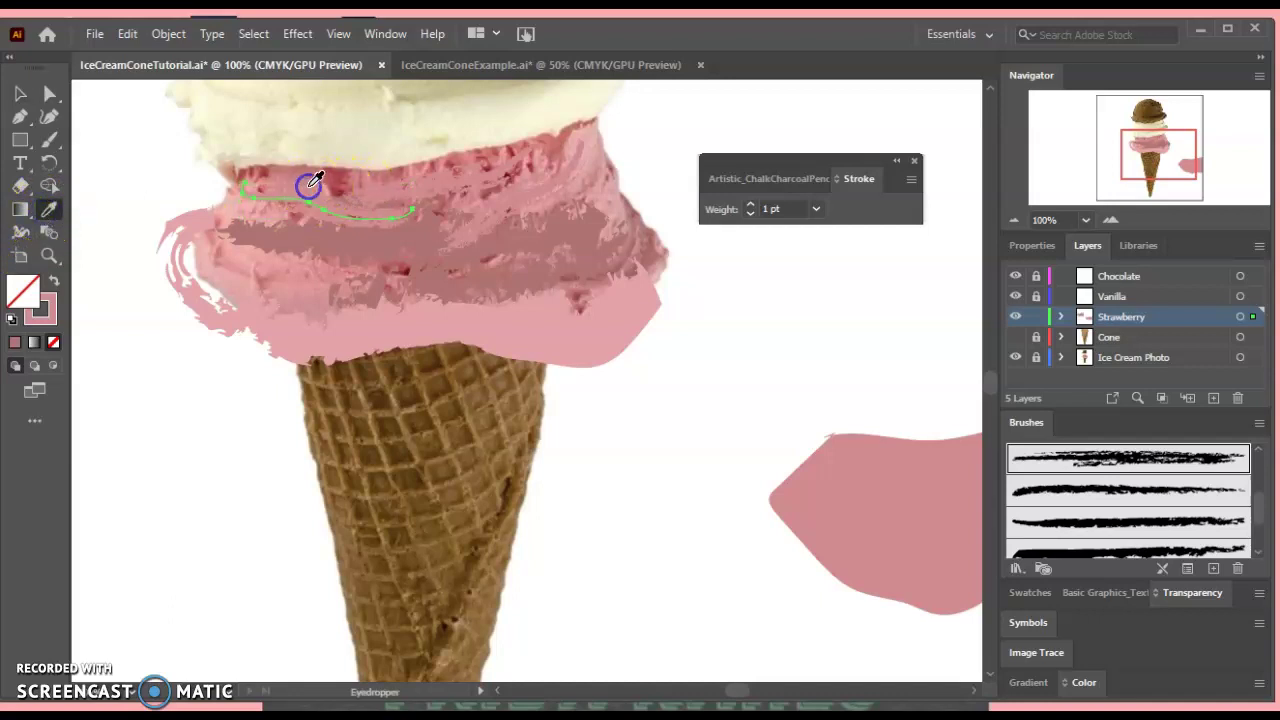
pyautogui.click(749, 204)
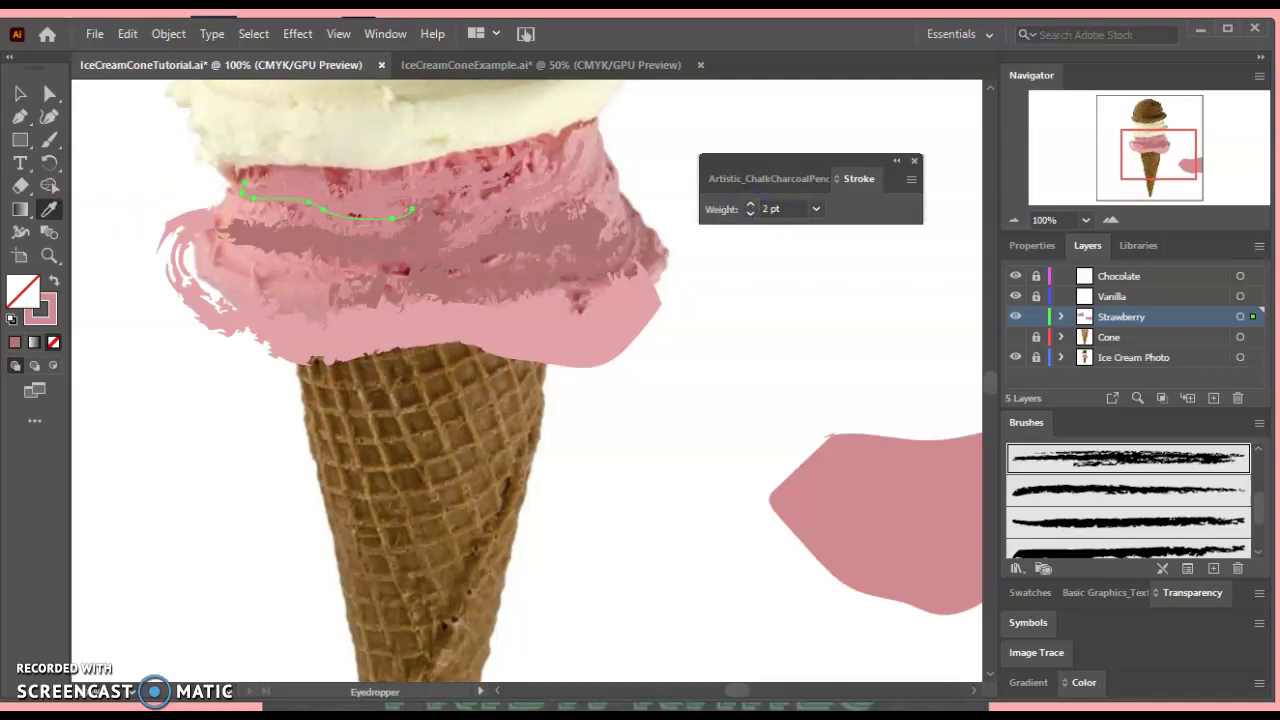
pyautogui.press('v')
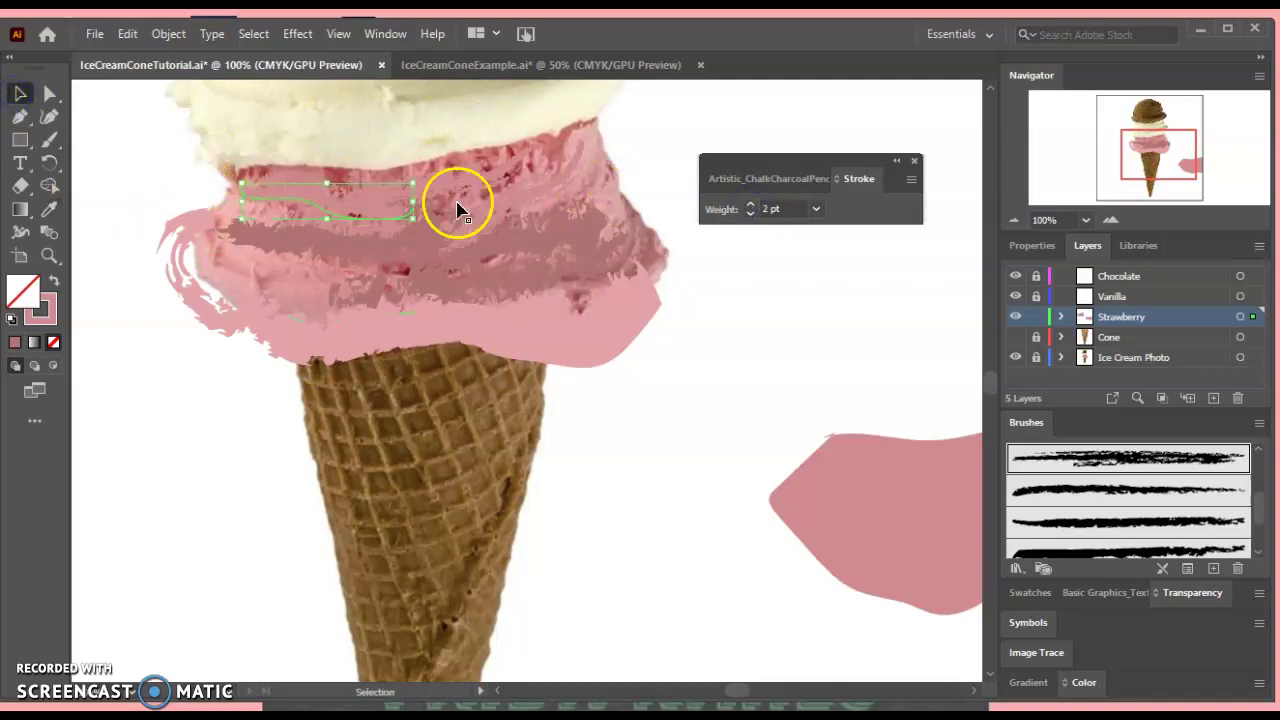
# Place the pink shape on the scoop, try 50% stroke opacity, then move the strawberry strokes right
pyautogui.moveTo(894, 529); pyautogui.dragTo(306, 277)
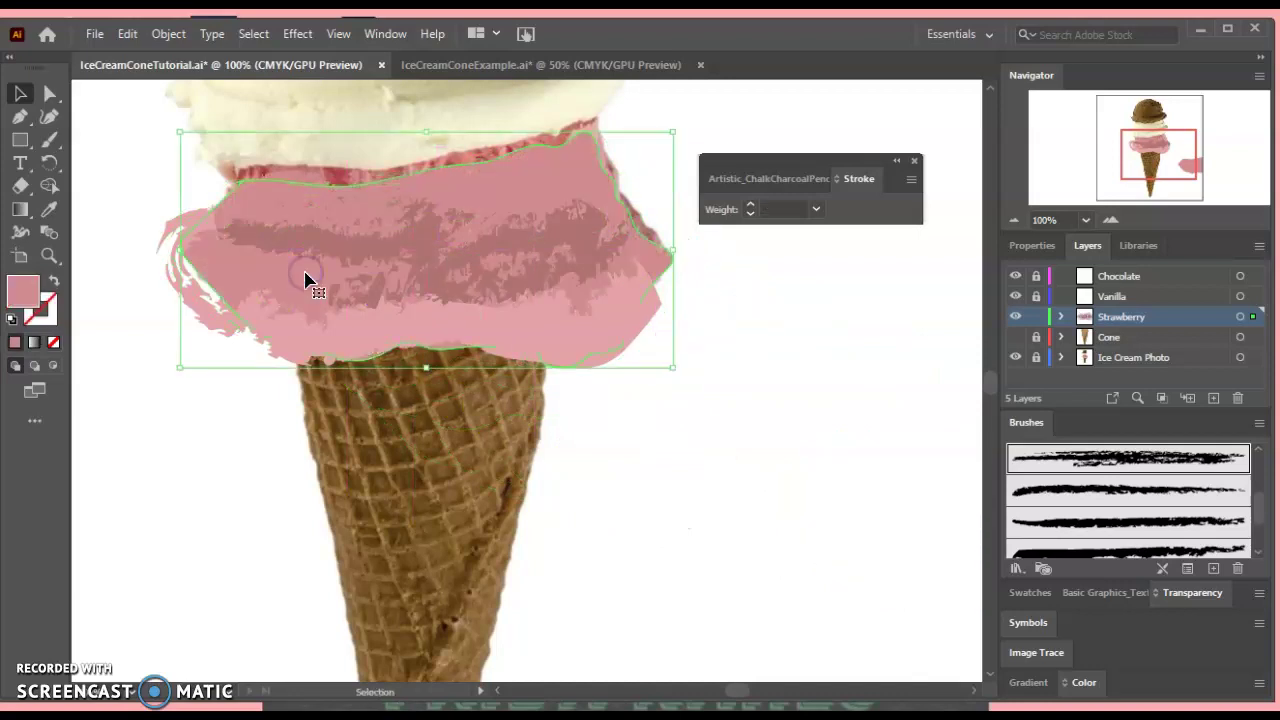
pyautogui.click(715, 398)
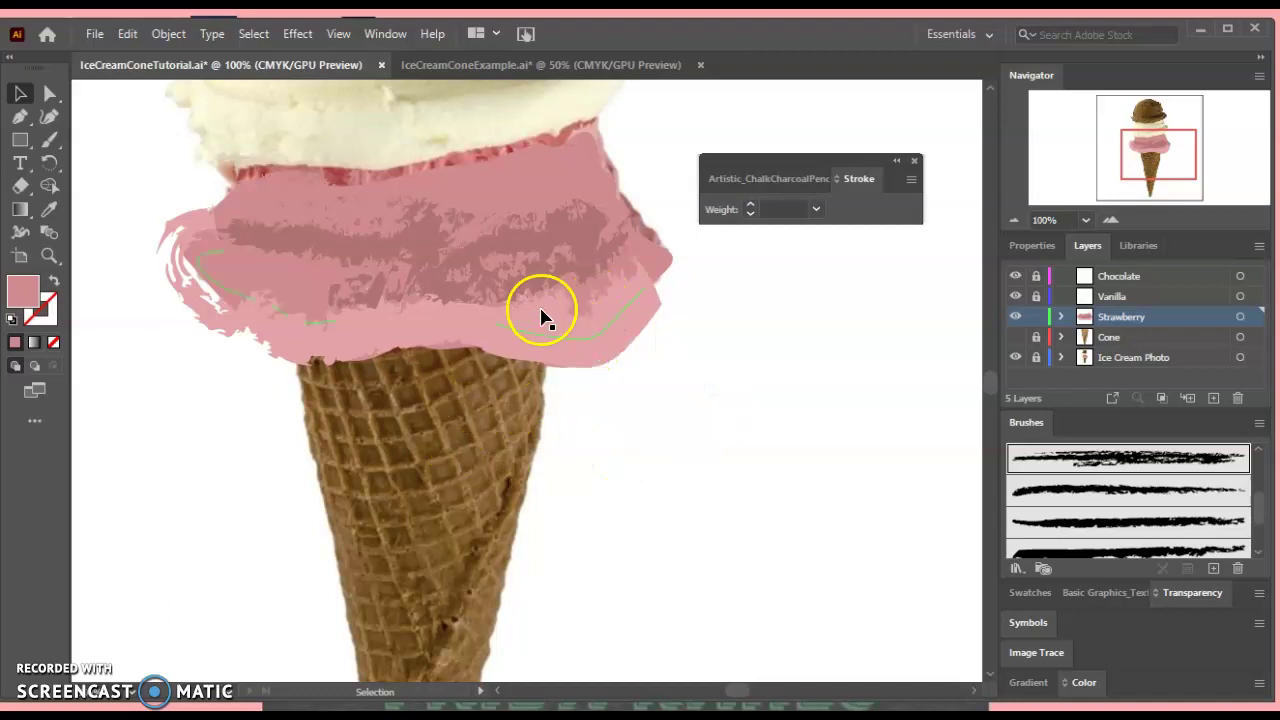
pyautogui.click(537, 232)
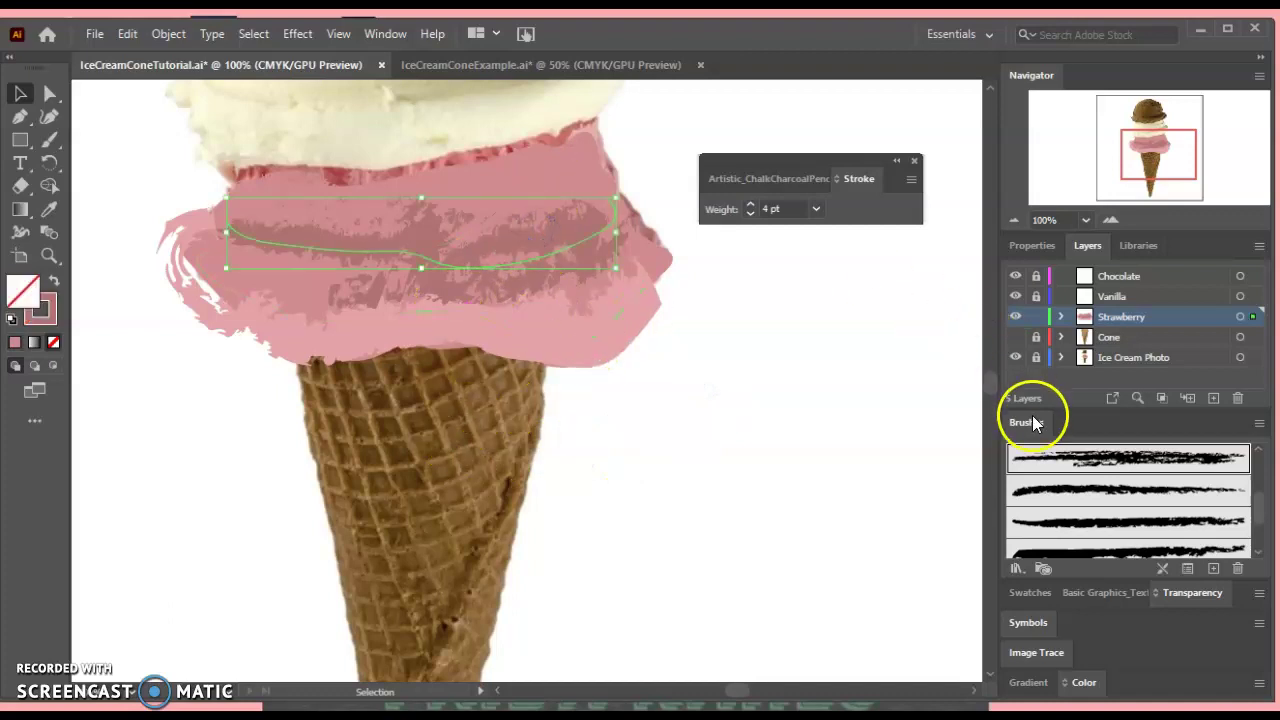
pyautogui.click(1192, 592)
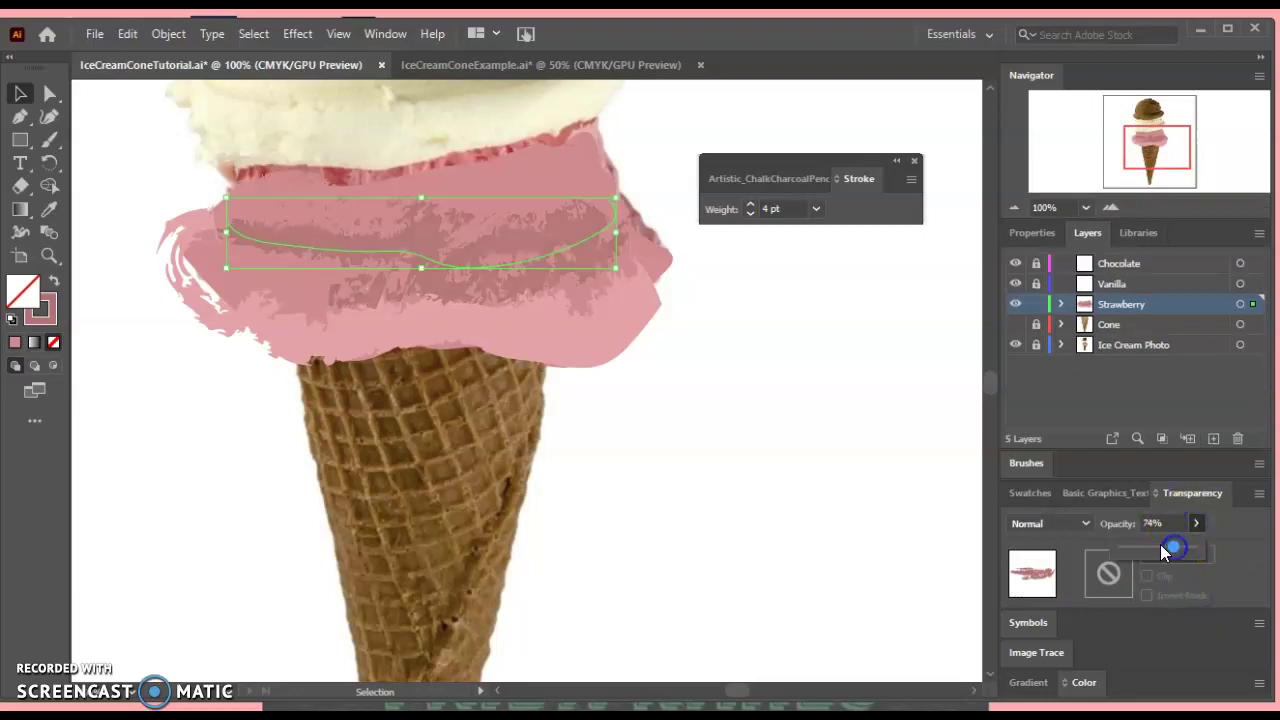
pyautogui.click(1160, 545)
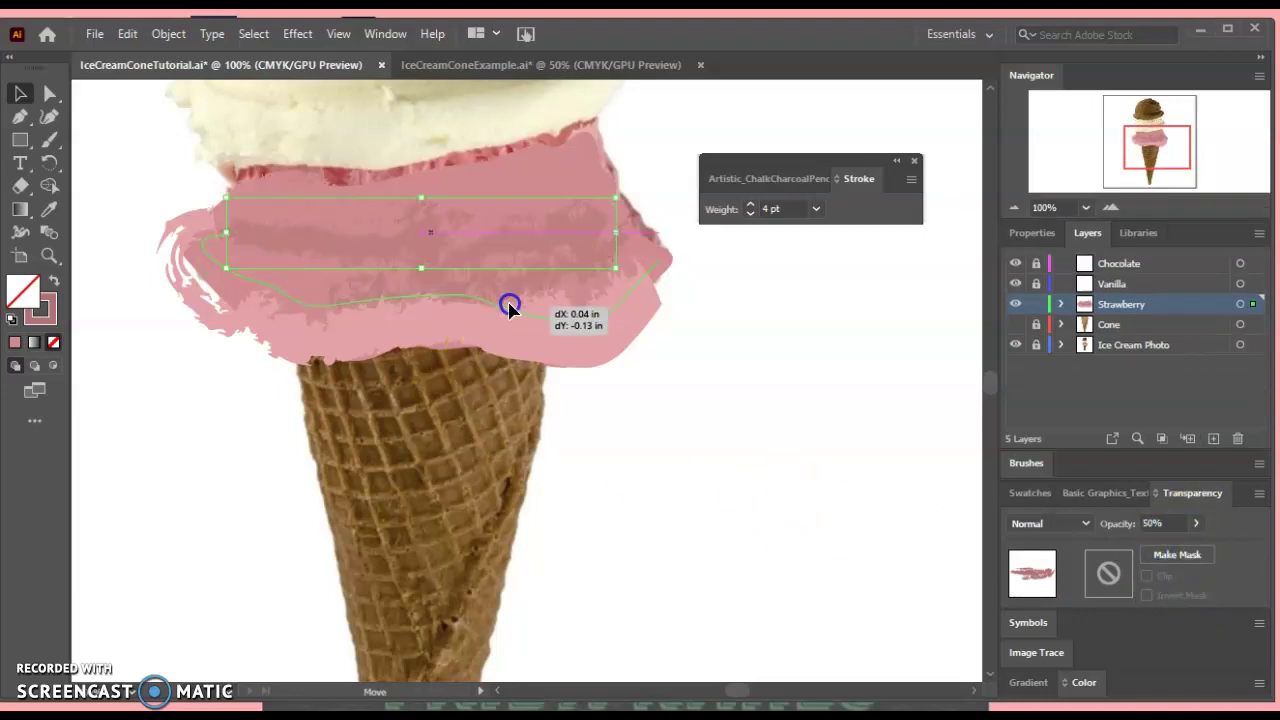
pyautogui.click(505, 296)
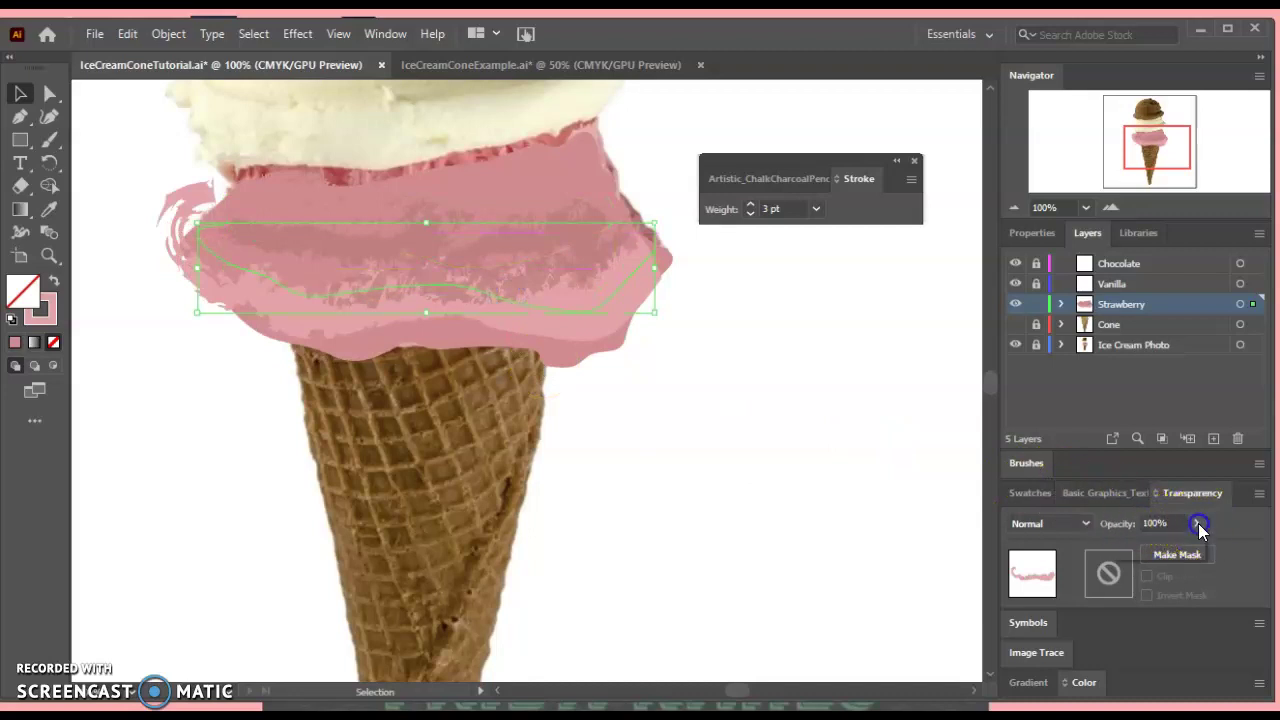
pyautogui.click(796, 465)
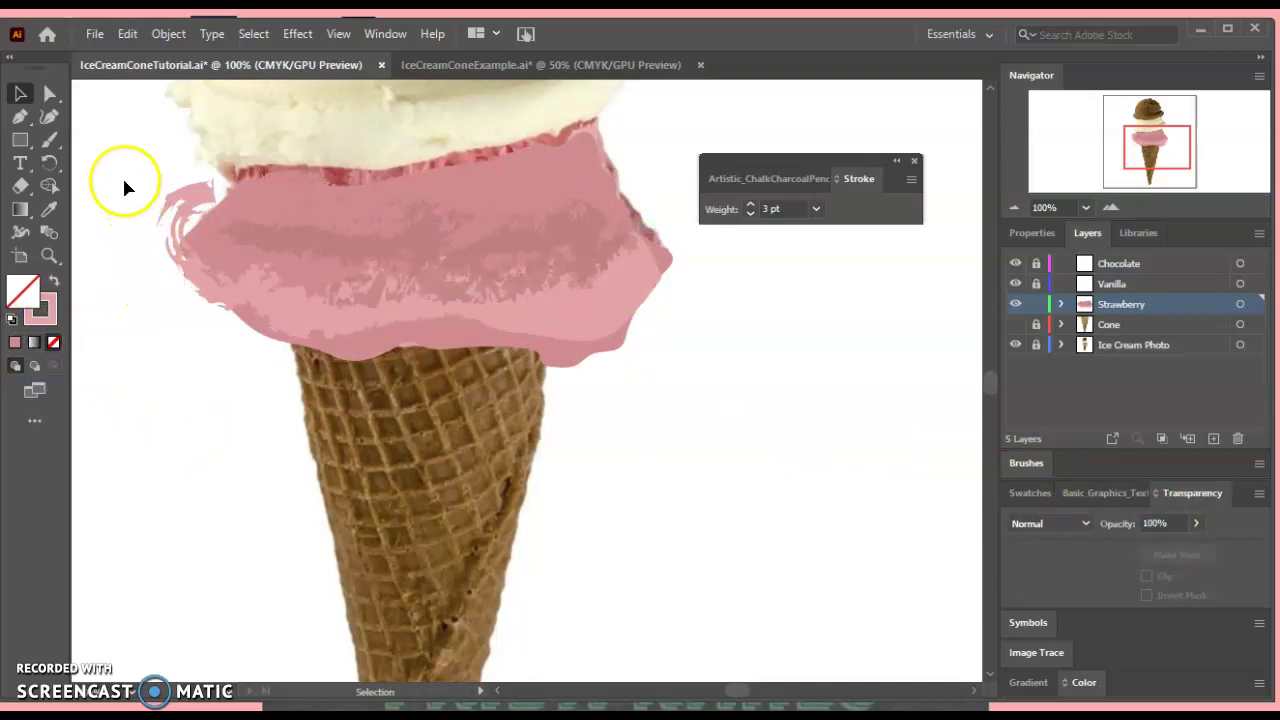
pyautogui.moveTo(123, 180); pyautogui.dragTo(638, 376)
pyautogui.moveTo(246, 246)
pyautogui.mouseDown()
pyautogui.moveTo(497, 374)
pyautogui.moveTo(694, 420)
pyautogui.moveTo(701, 410)
pyautogui.mouseUp()
# Paint a freehand Paintbrush stroke along the strawberry scoop's lower edge and select it
pyautogui.click(417, 309)
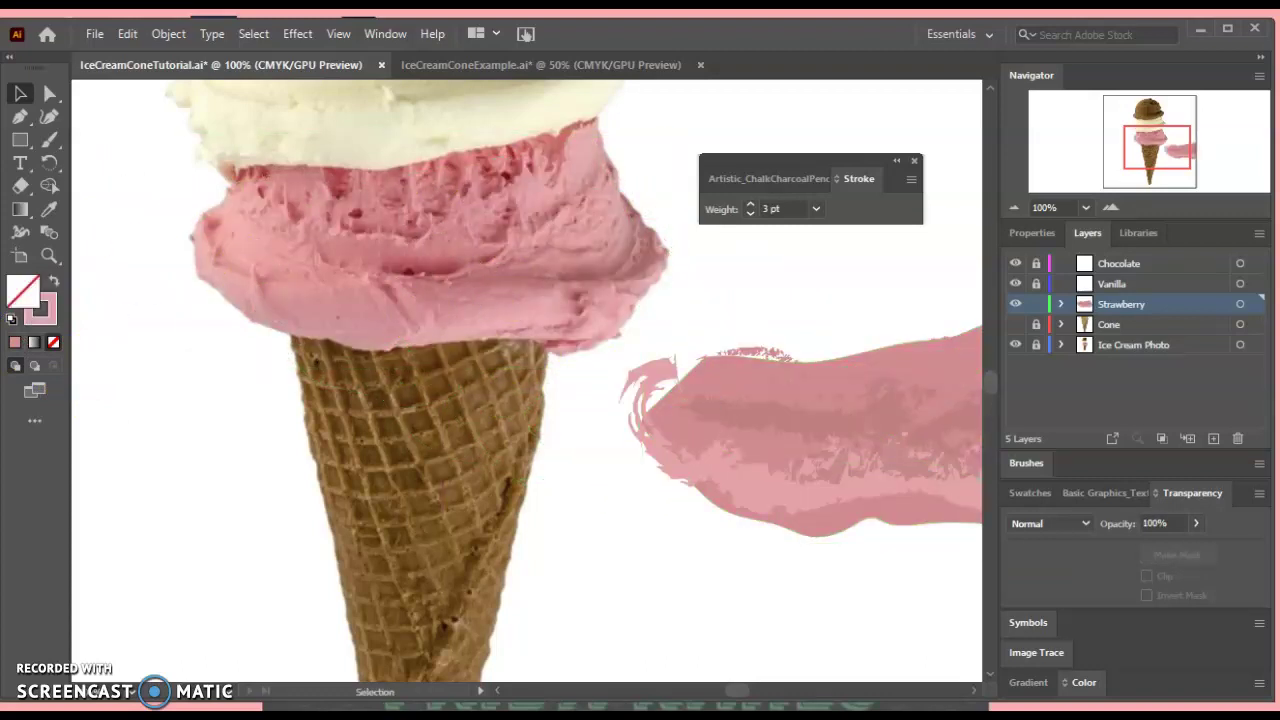
pyautogui.click(45, 142)
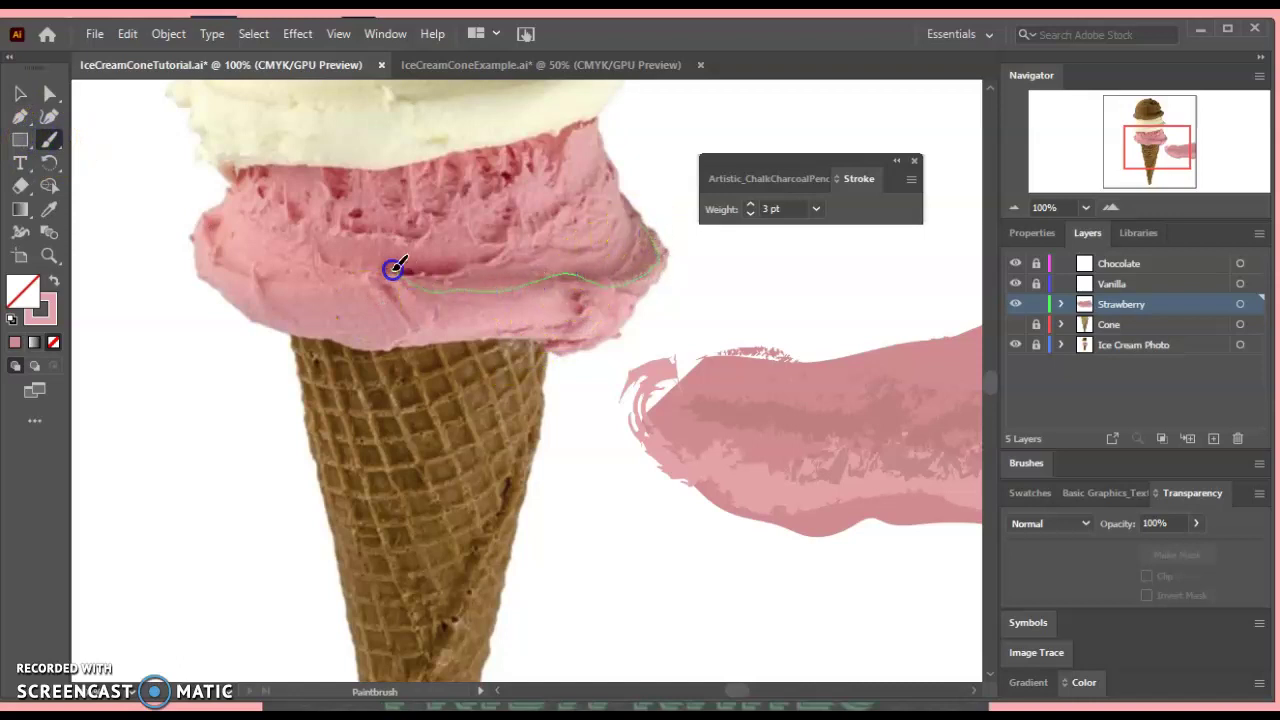
pyautogui.moveTo(396, 268); pyautogui.dragTo(366, 251)
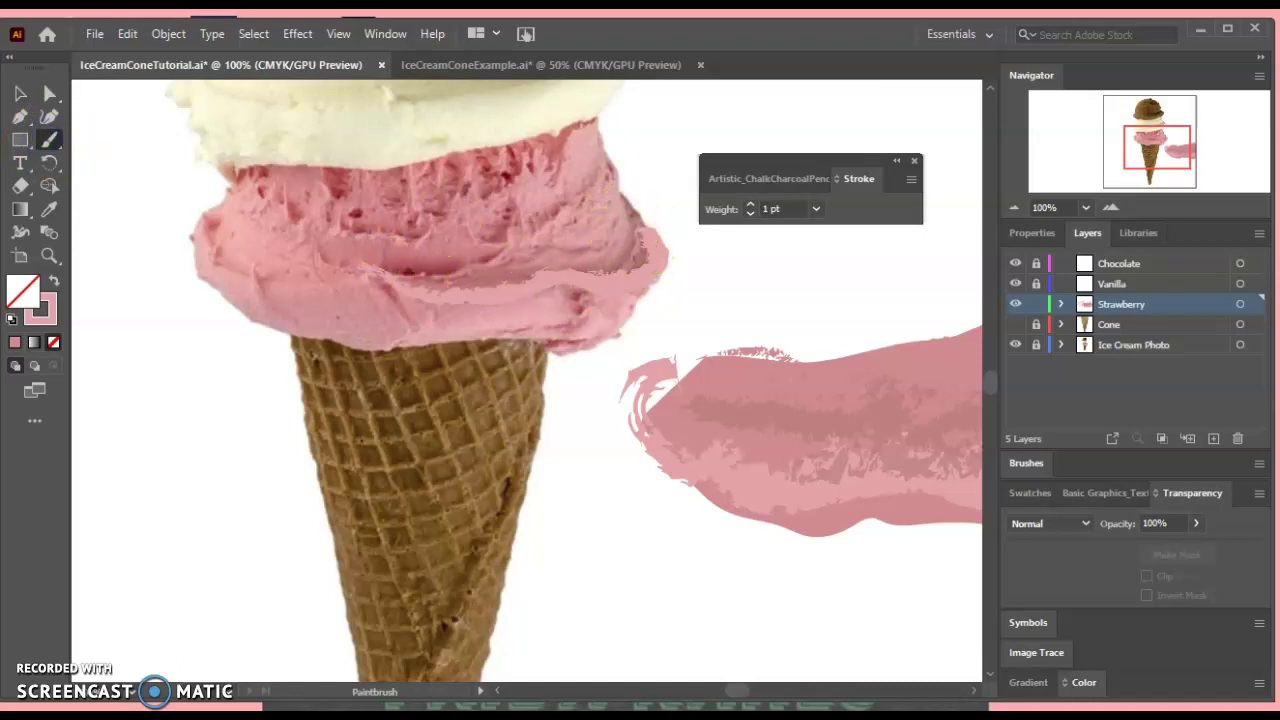
pyautogui.click(20, 93)
pyautogui.click(580, 318)
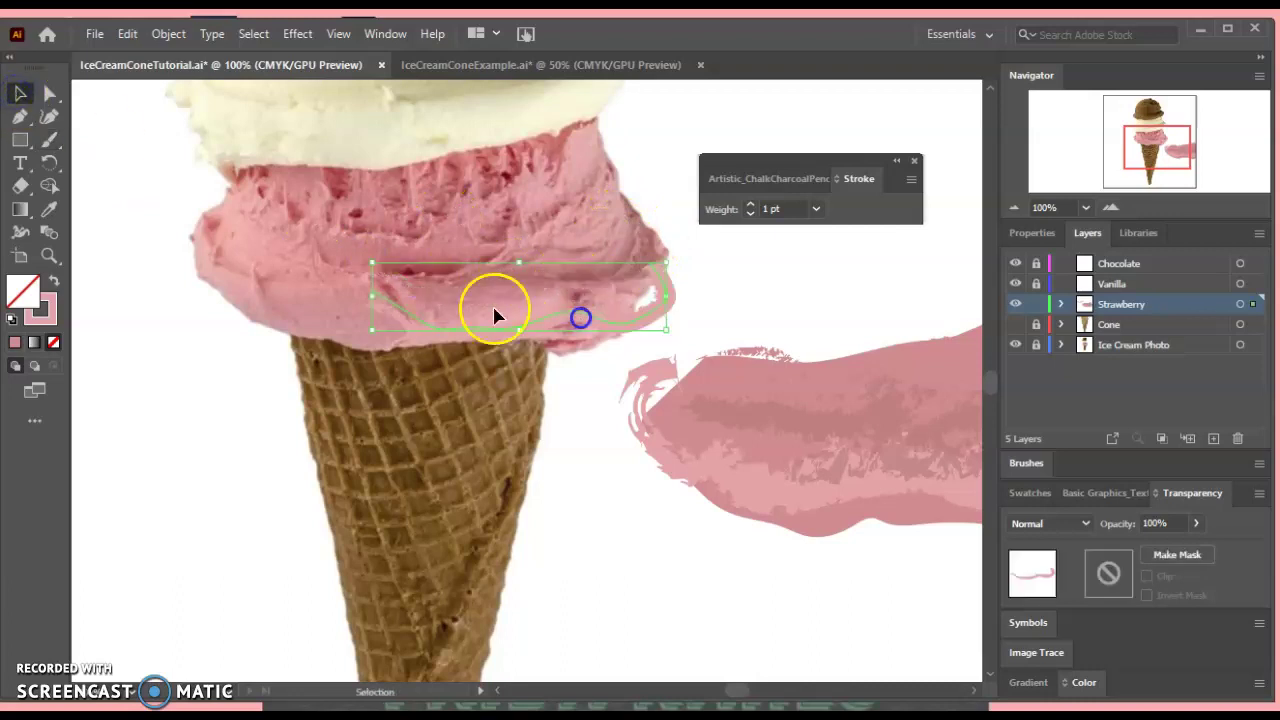
# Give the stroke the scoop's sampled pink and the Charcoal - Pencil brush at 3 pt
pyautogui.click(48, 209)
pyautogui.click(597, 273)
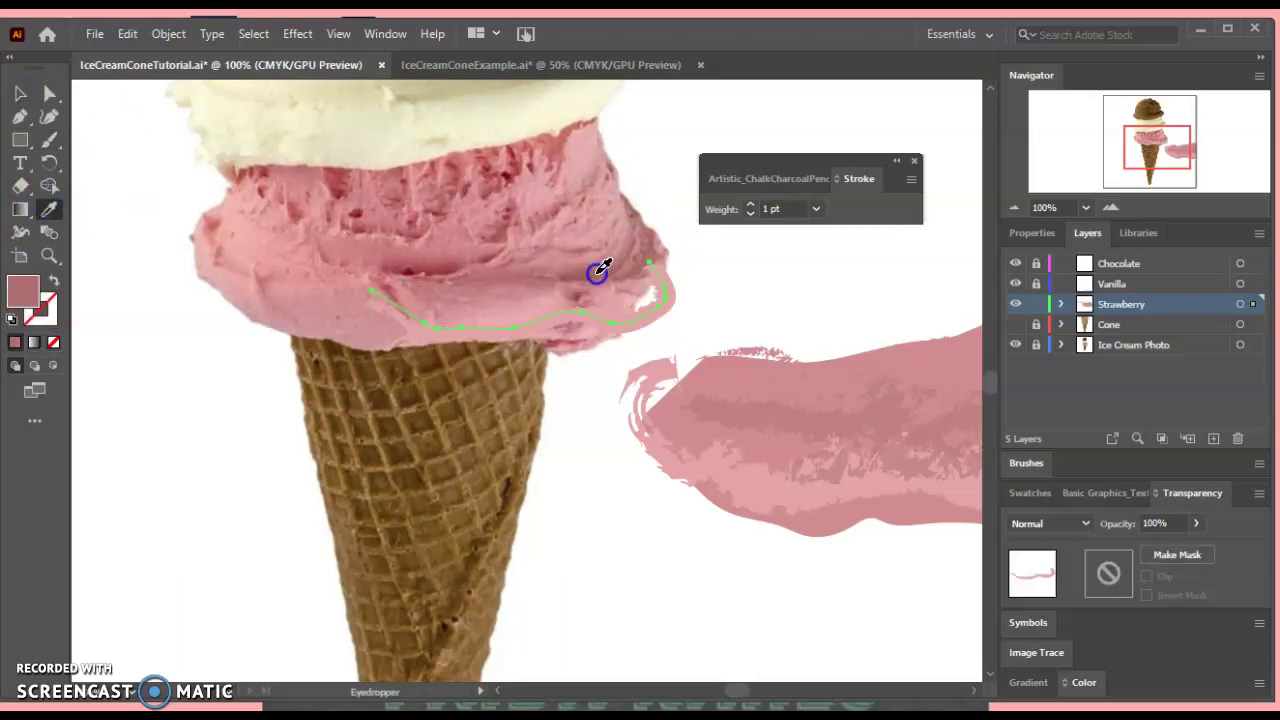
pyautogui.click(55, 281)
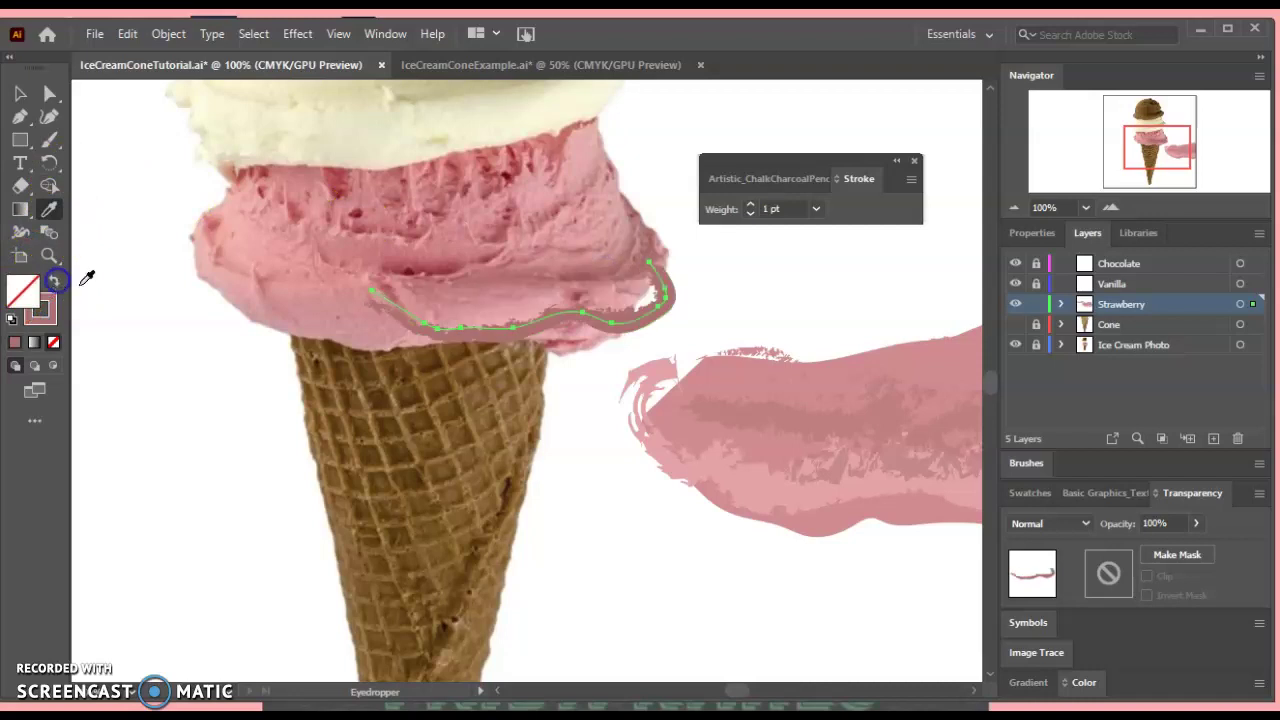
pyautogui.click(757, 178)
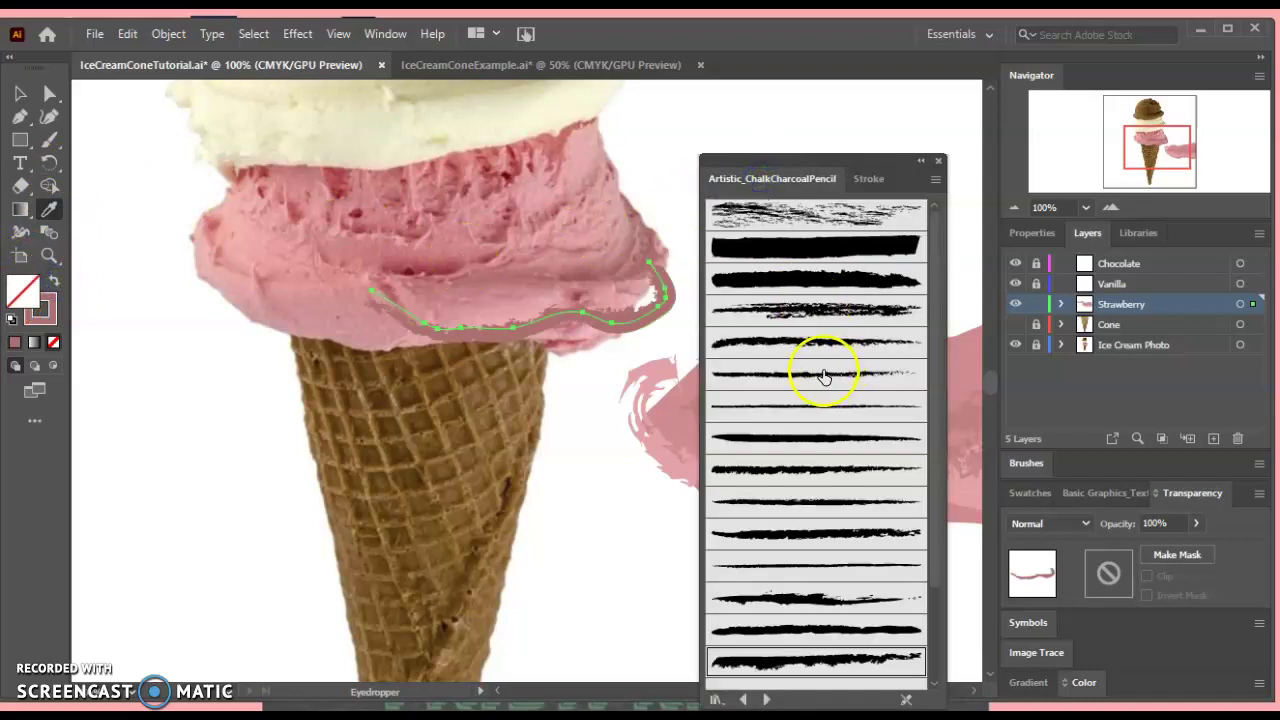
pyautogui.click(823, 375)
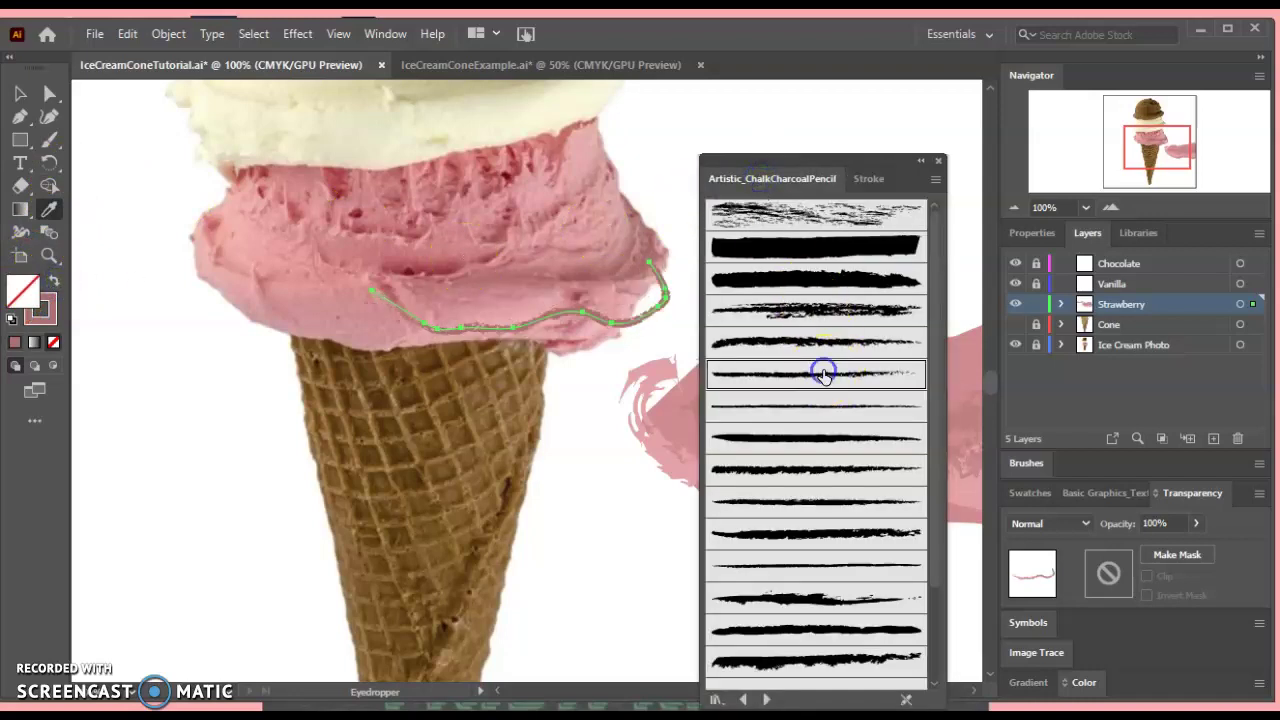
pyautogui.click(866, 180)
pyautogui.click(750, 205)
pyautogui.click(750, 205)
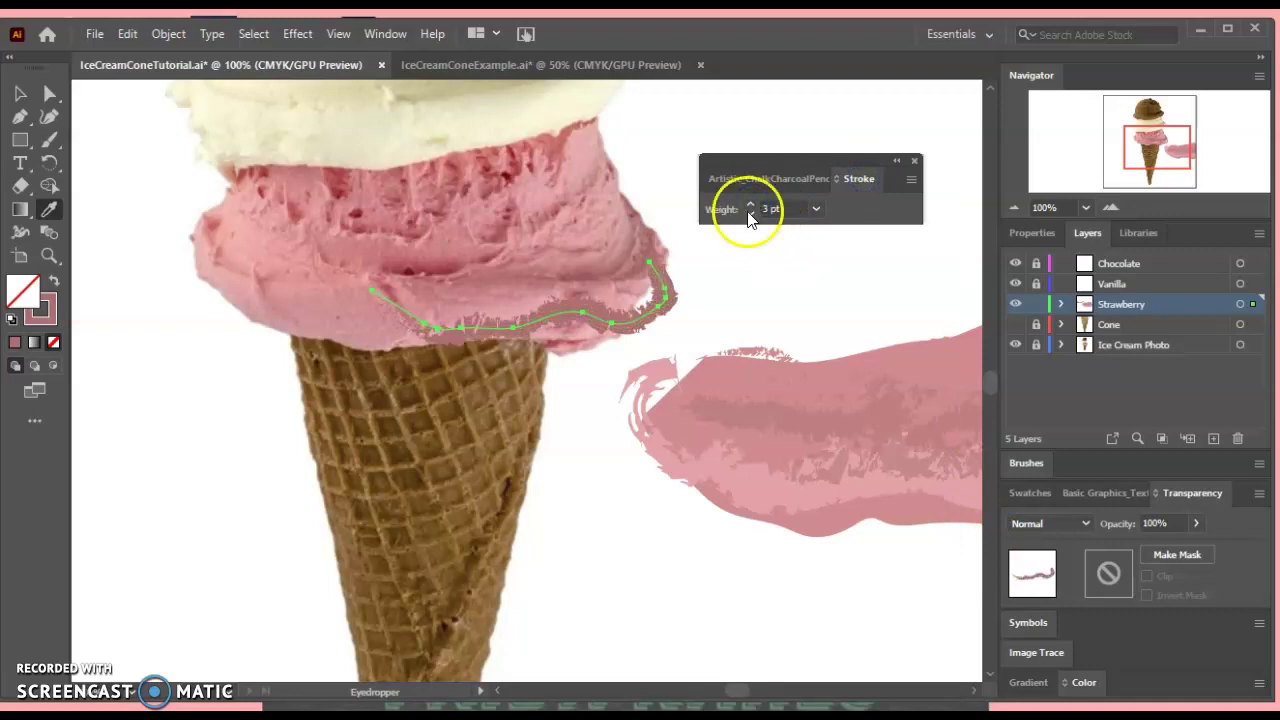
# Move the new stroke up onto the scoop's edge and deselect it
pyautogui.click(20, 93)
pyautogui.moveTo(651, 292); pyautogui.dragTo(643, 257)
pyautogui.click(521, 377)
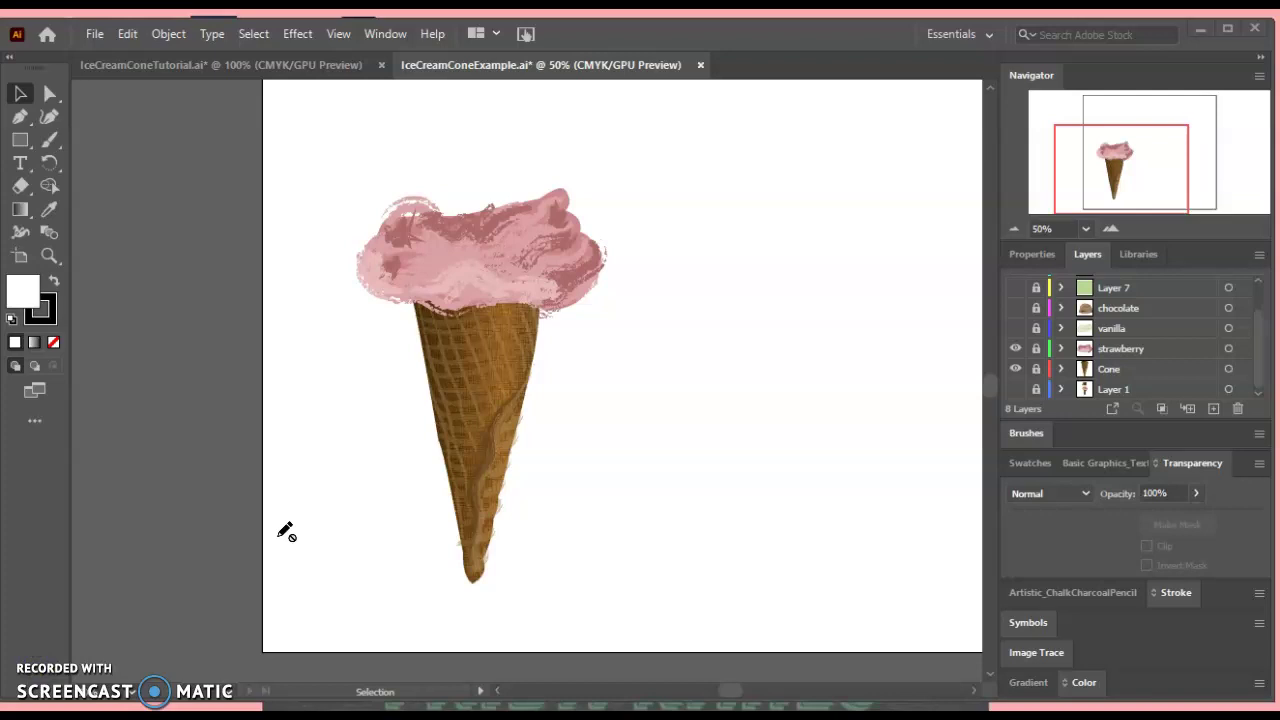
# In the IceCreamConeExample file, hide and reshow the strawberry scoop layer
pyautogui.moveTo(285, 531)
pyautogui.mouseDown()
pyautogui.moveTo(309, 531)
pyautogui.moveTo(289, 560)
pyautogui.moveTo(311, 580)
pyautogui.moveTo(993, 469)
pyautogui.mouseUp()
pyautogui.click(1015, 348)
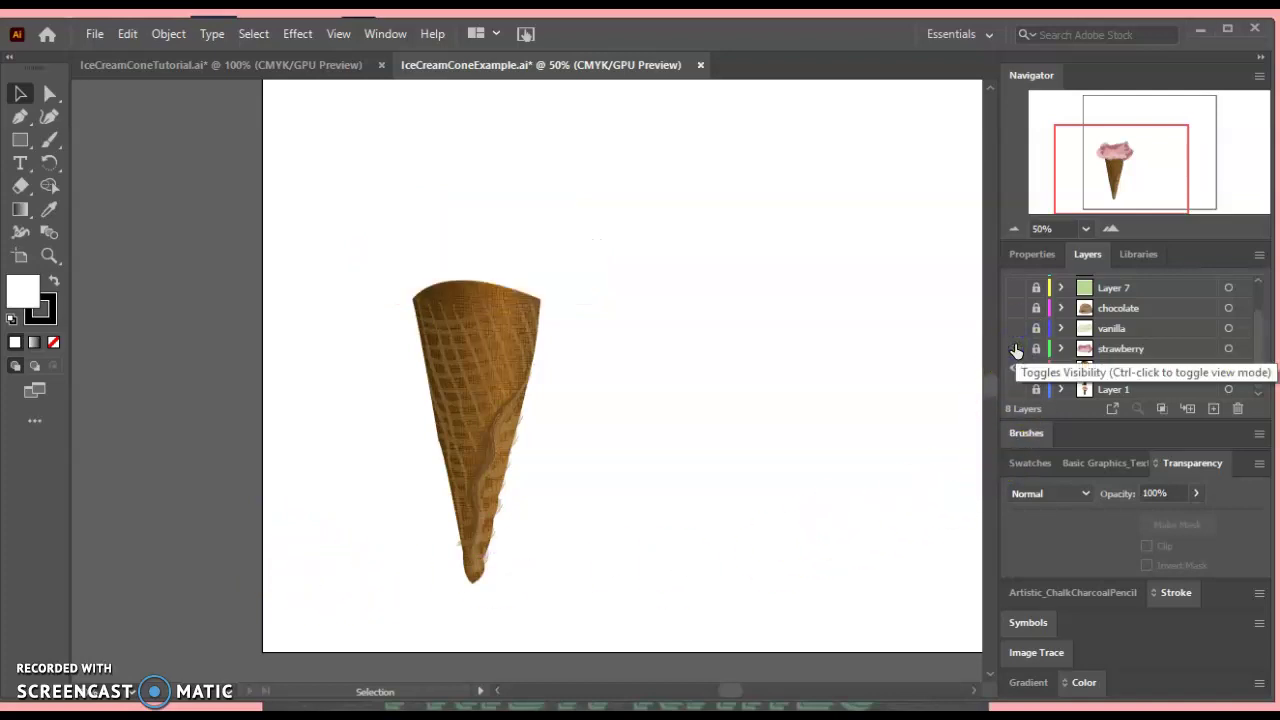
pyautogui.click(1015, 348)
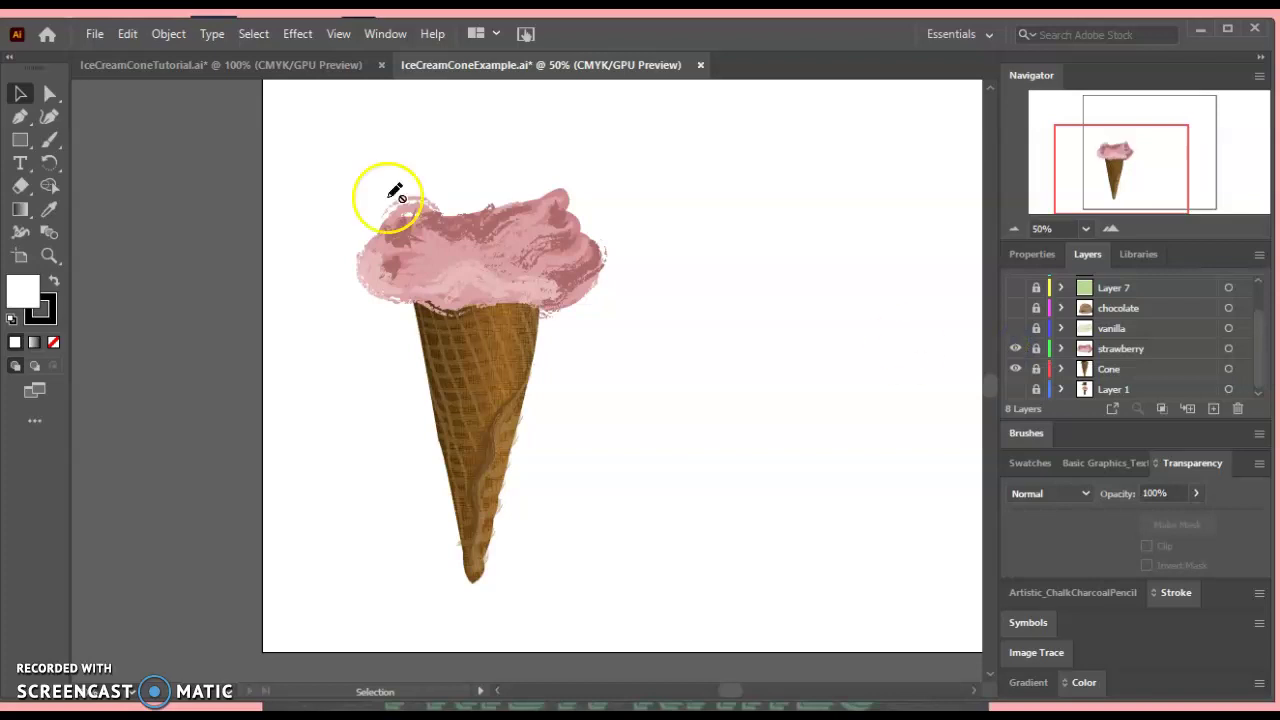
pyautogui.moveTo(391, 194)
pyautogui.mouseDown()
pyautogui.moveTo(560, 222)
pyautogui.moveTo(584, 281)
pyautogui.moveTo(626, 303)
pyautogui.moveTo(393, 275)
pyautogui.moveTo(527, 243)
pyautogui.mouseUp()
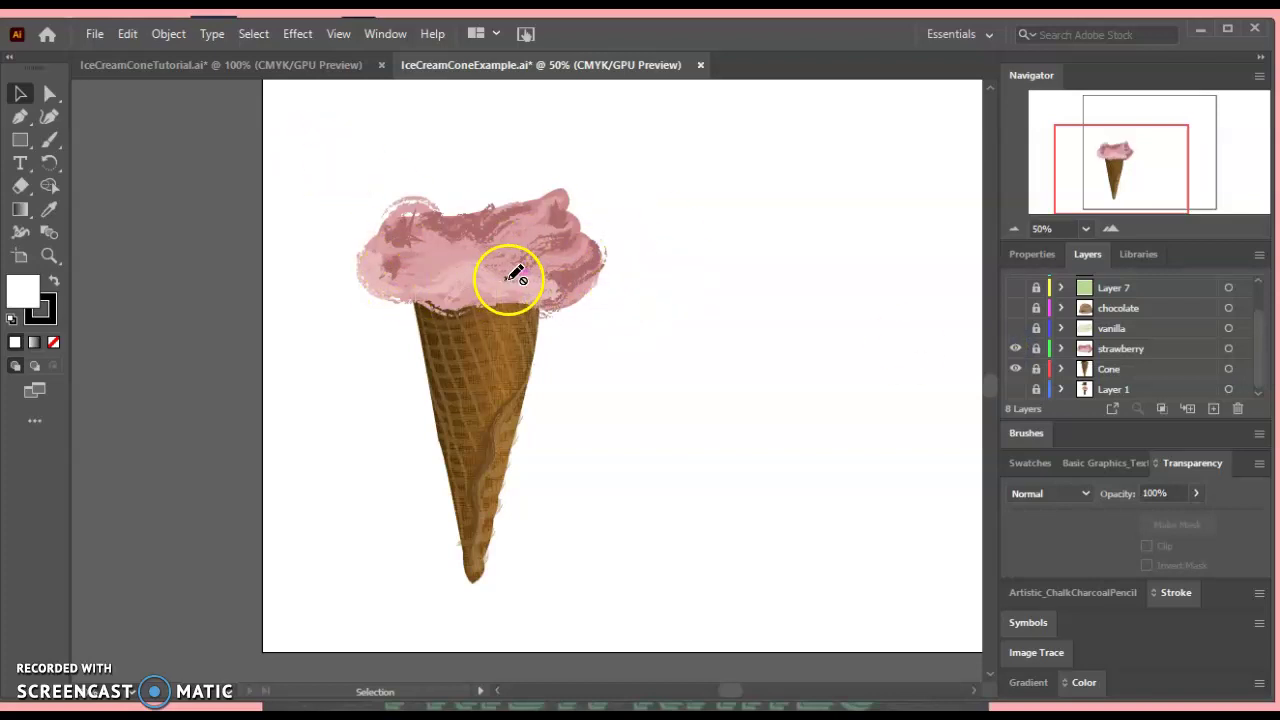
# Show the vanilla and chocolate scoop layers and zoom out to the whole cone
pyautogui.click(1015, 328)
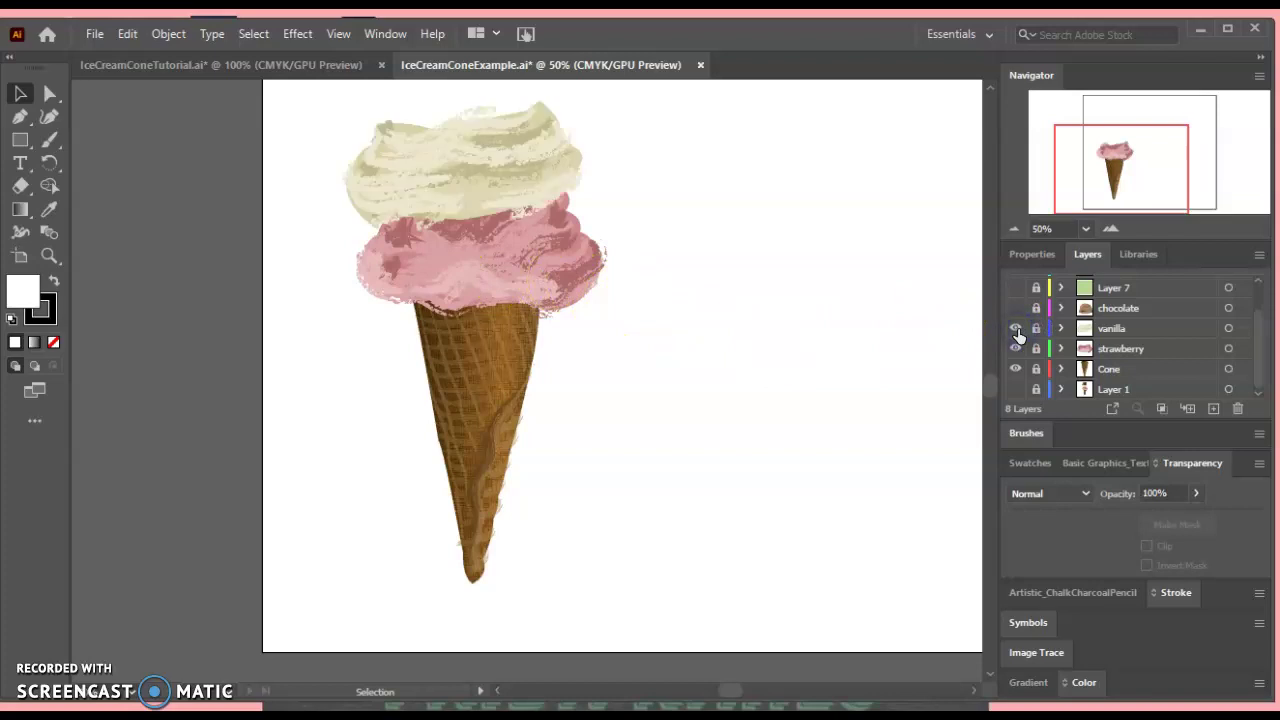
pyautogui.scroll(2, 868, 313)
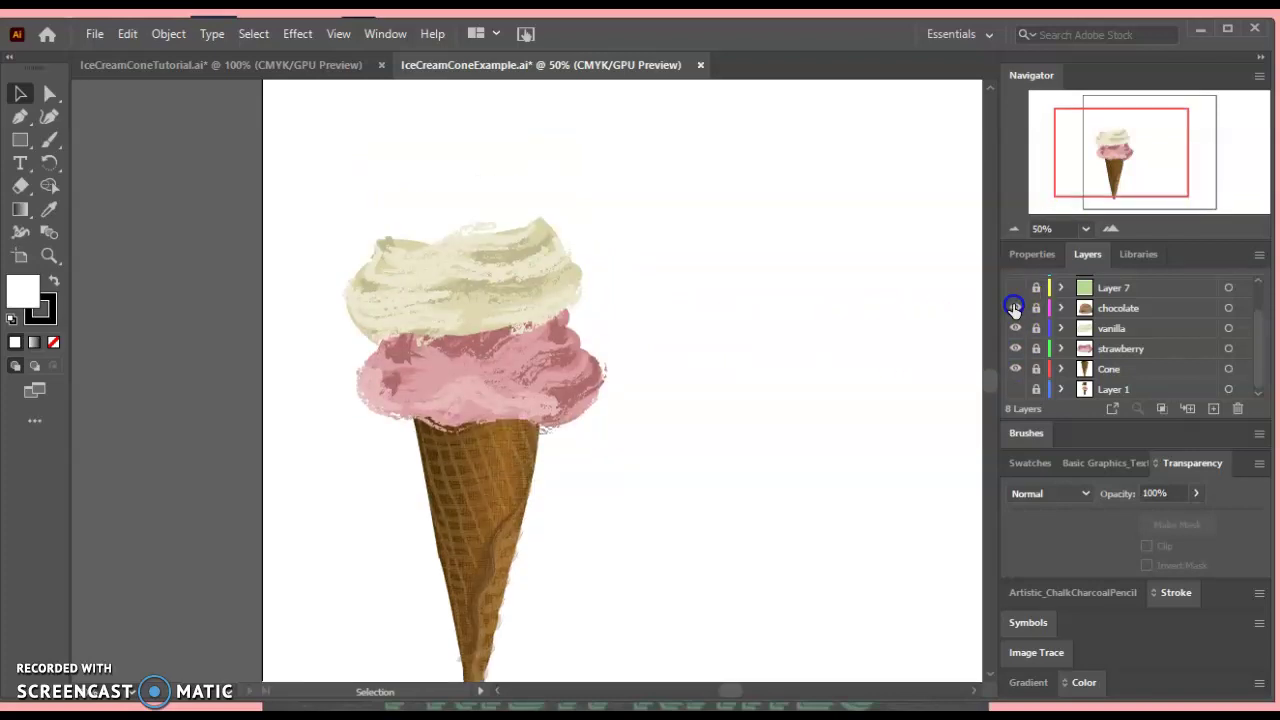
pyautogui.click(1015, 308)
pyautogui.click(1014, 228)
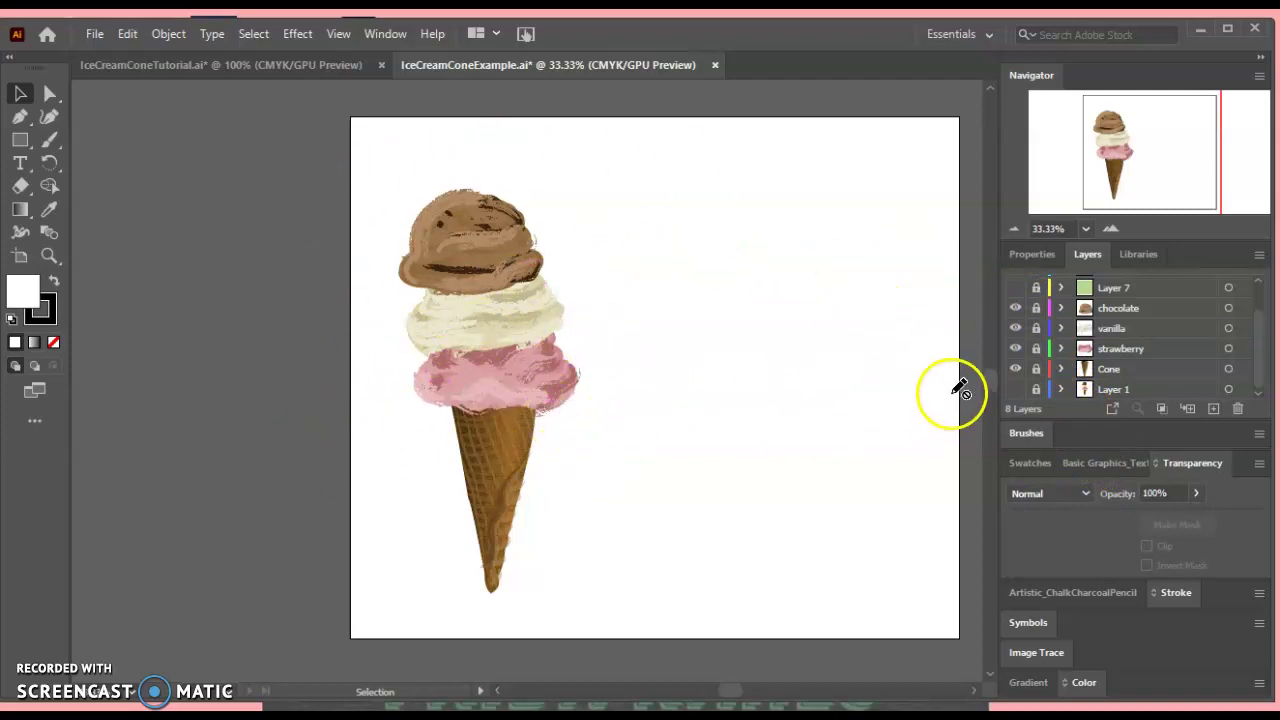
# Hide the three scoop layers and show the green background and three finished cones
pyautogui.moveTo(1013, 313); pyautogui.dragTo(1017, 342)
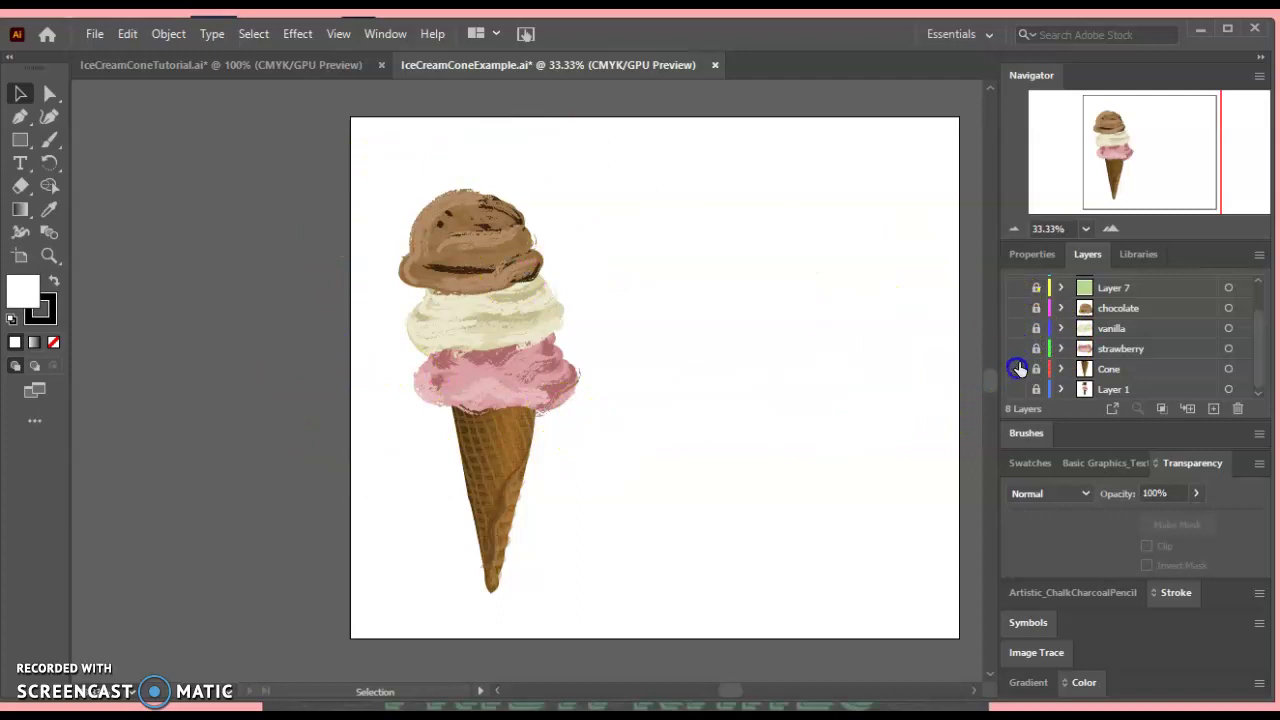
pyautogui.scroll(1, 1024, 344)
pyautogui.click(1015, 325)
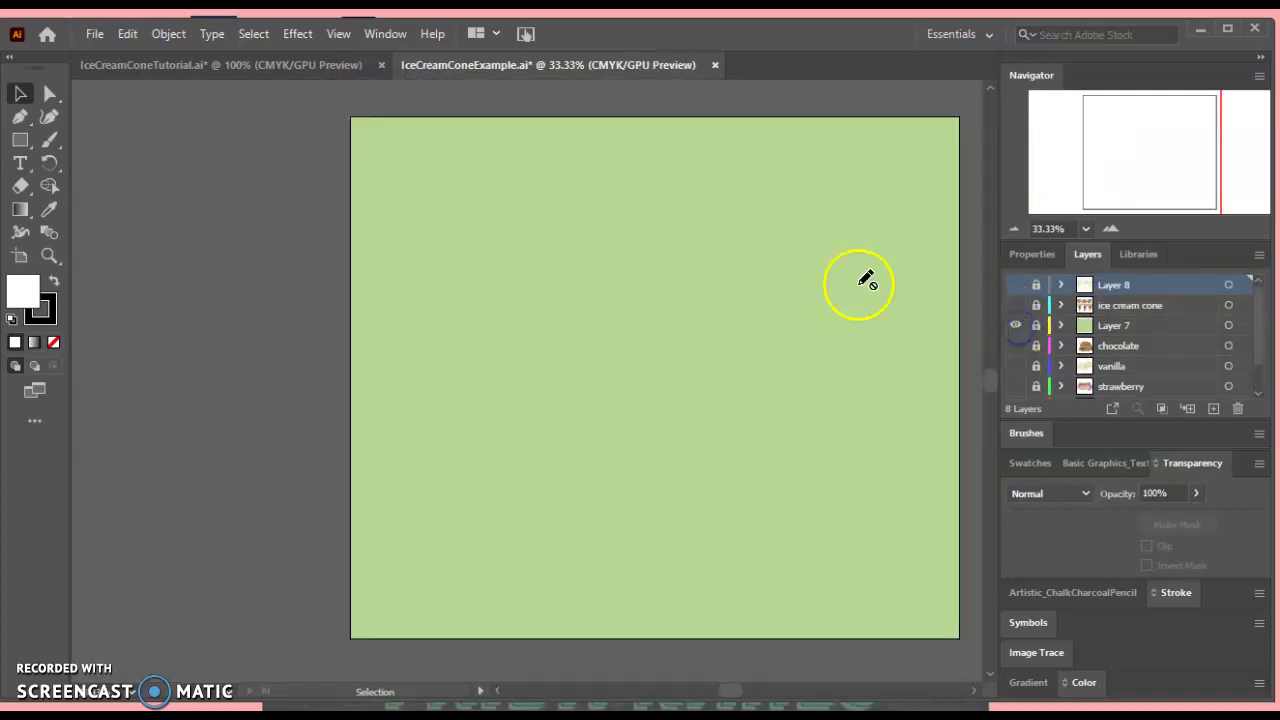
pyautogui.click(1015, 305)
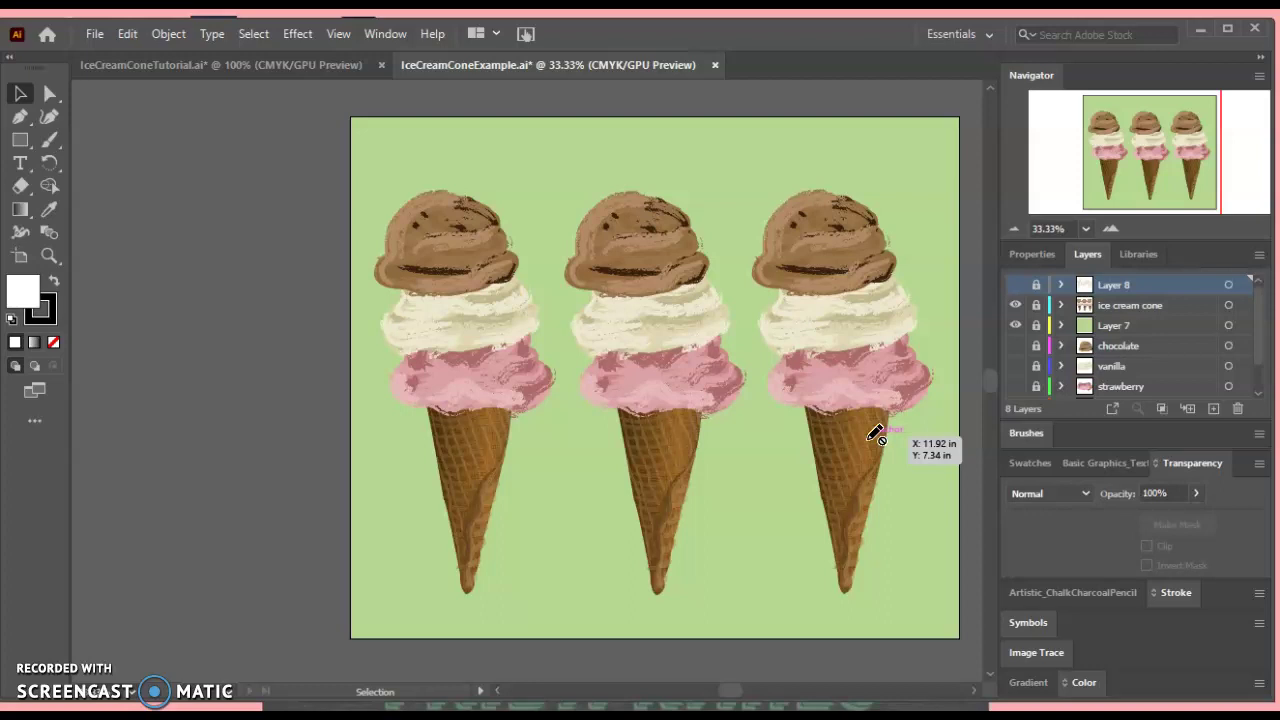
# Reveal the YUM! lettering layer and centre the artwork in the Navigator
pyautogui.click(944, 287)
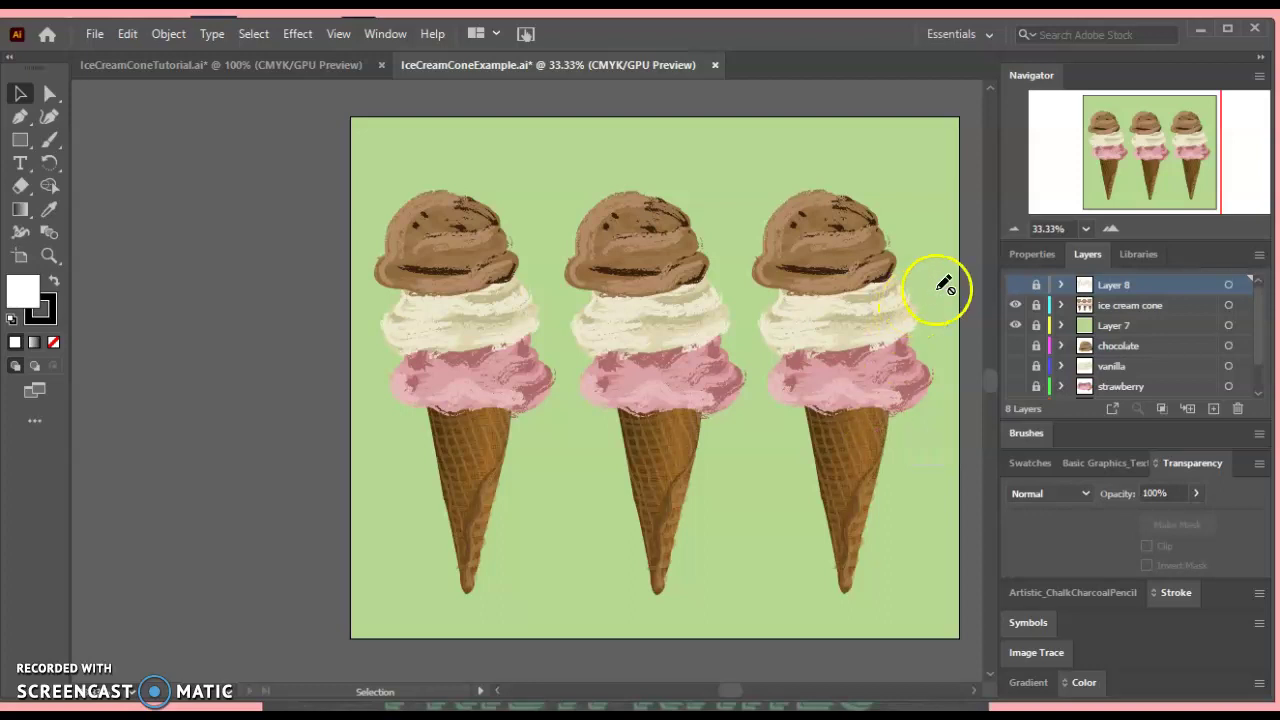
pyautogui.click(1014, 285)
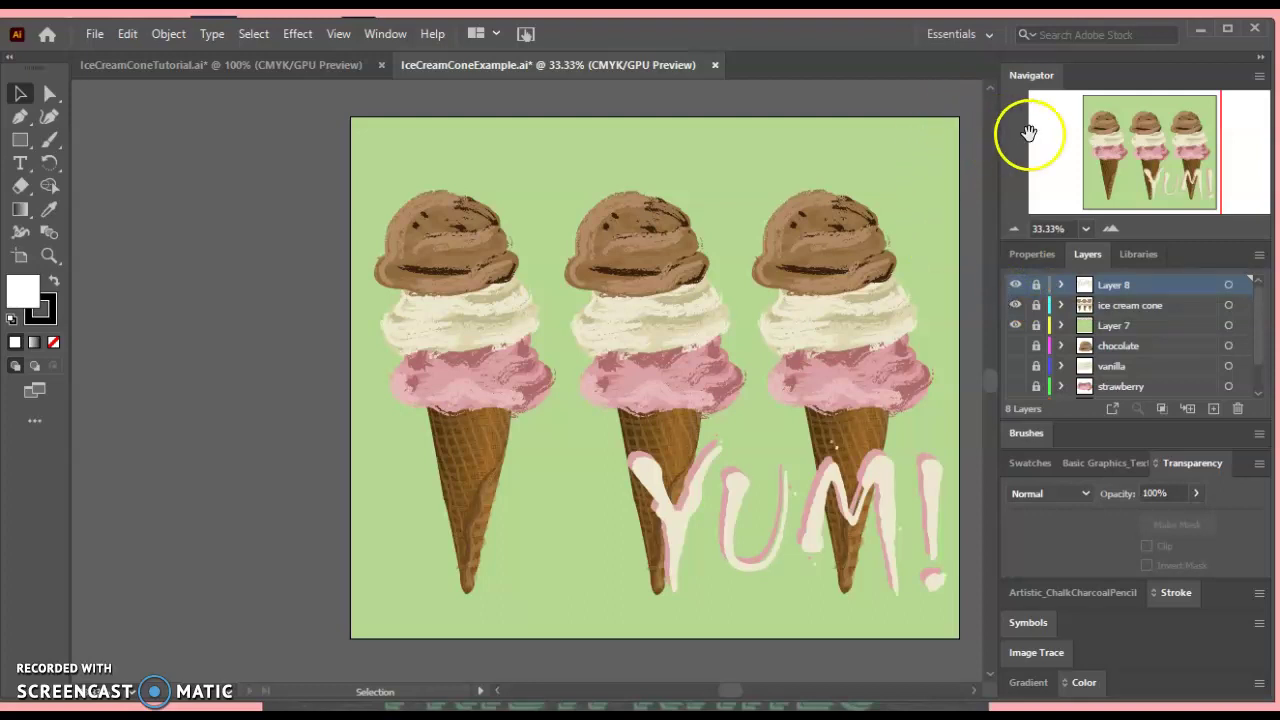
pyautogui.moveTo(1060, 133); pyautogui.dragTo(1149, 159)
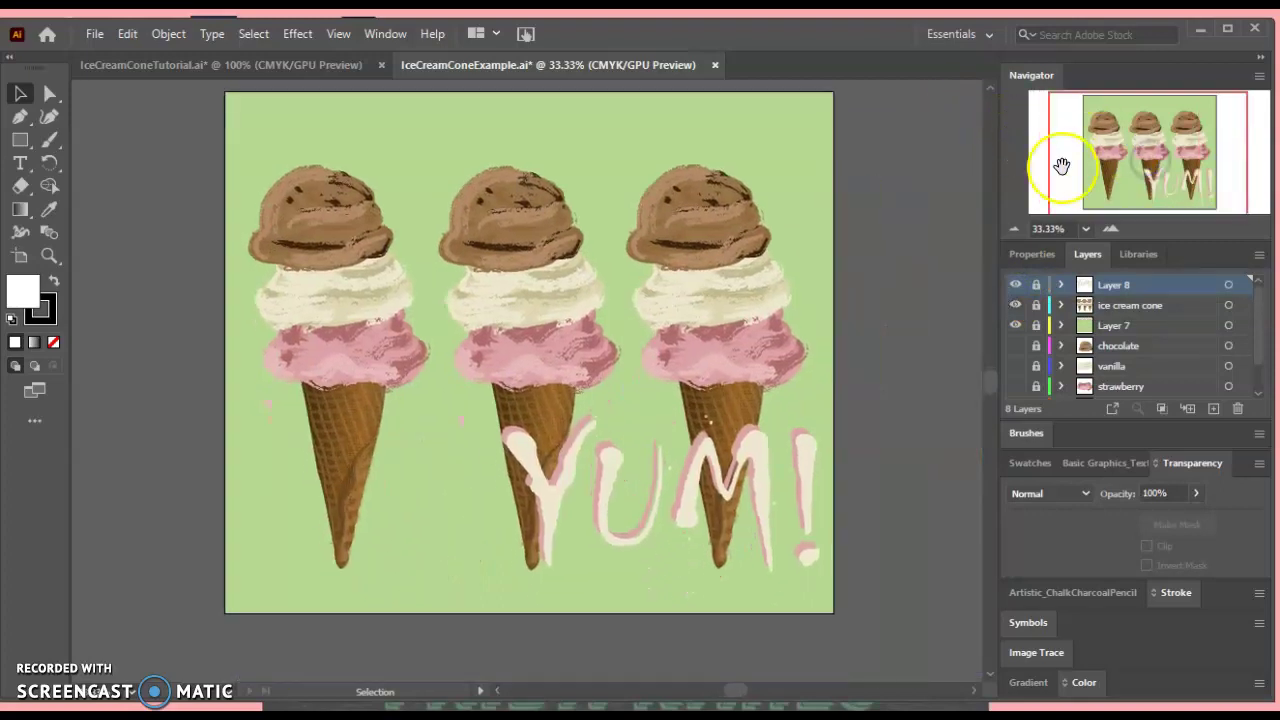